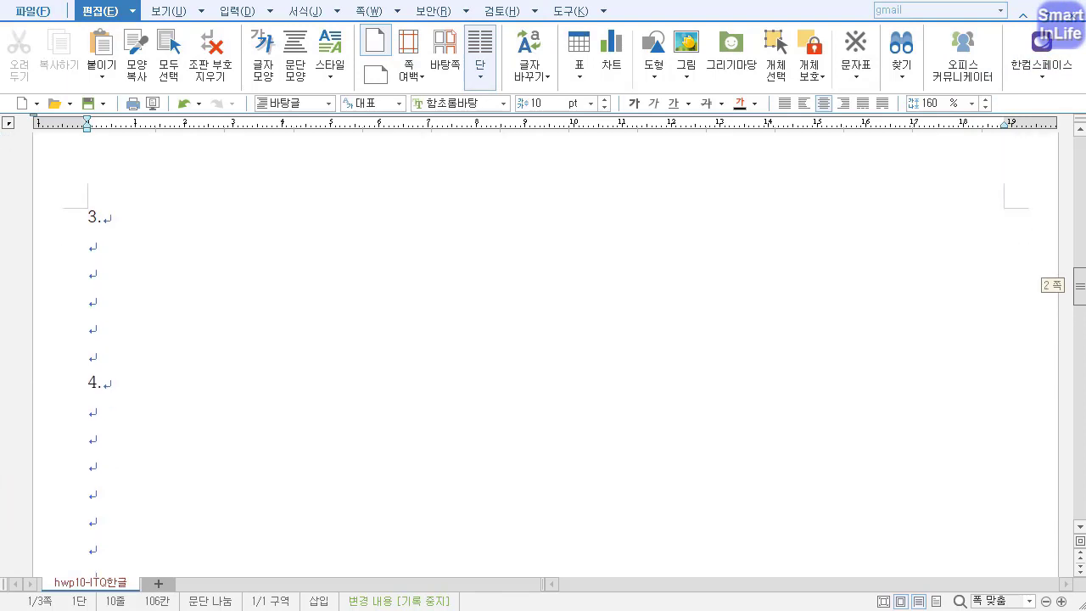
Start a new equation on the line below "3." and build the fraction h₁ over h₂.
left_click(124, 251)
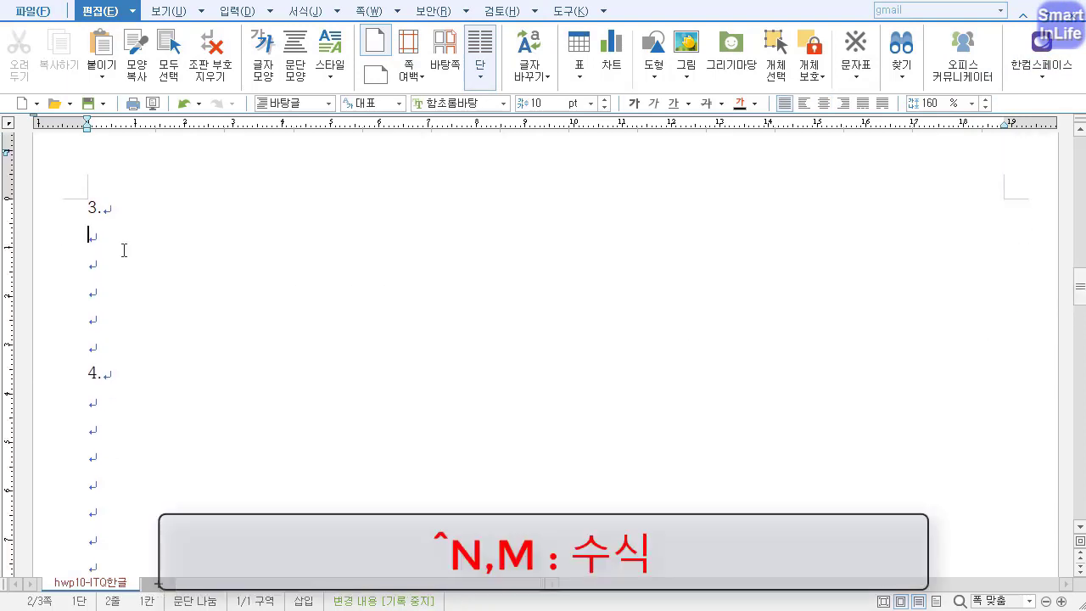
key("ctrl+n")
key("m")
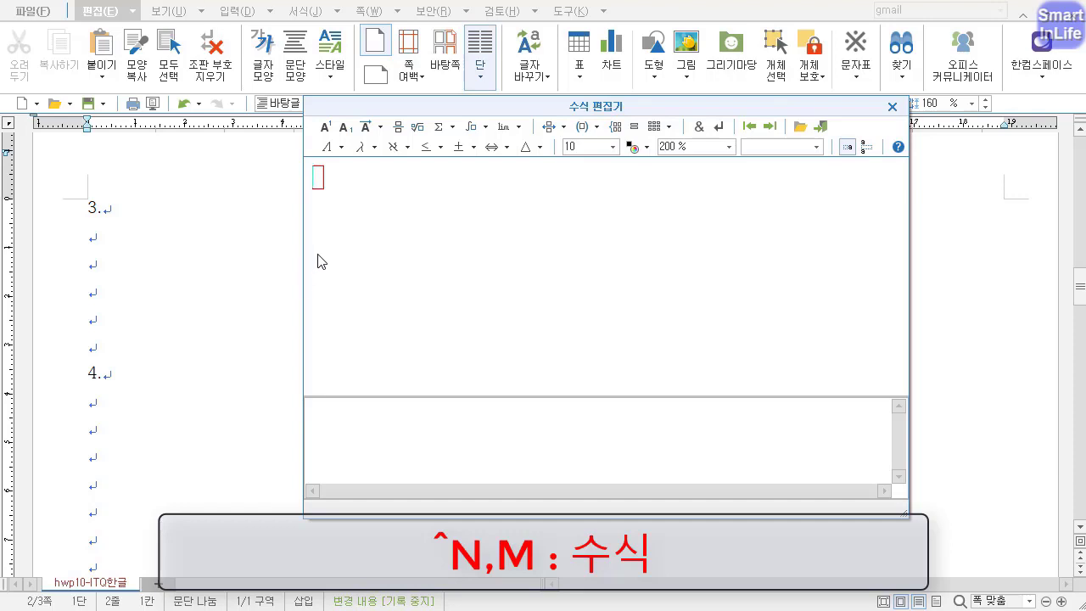
left_click(399, 128)
type("h} over {}")
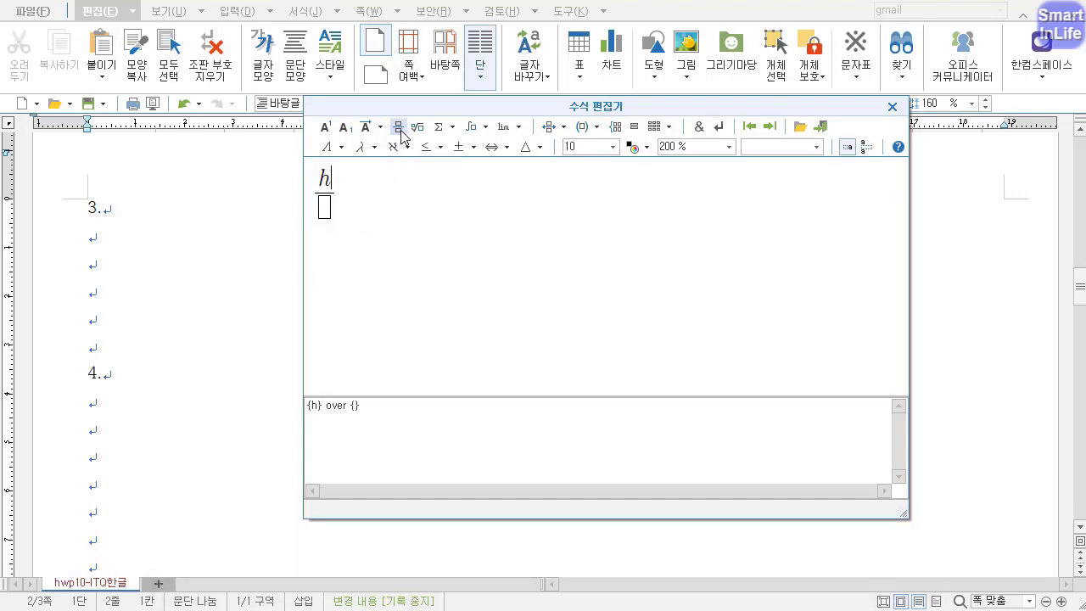
left_click(346, 128)
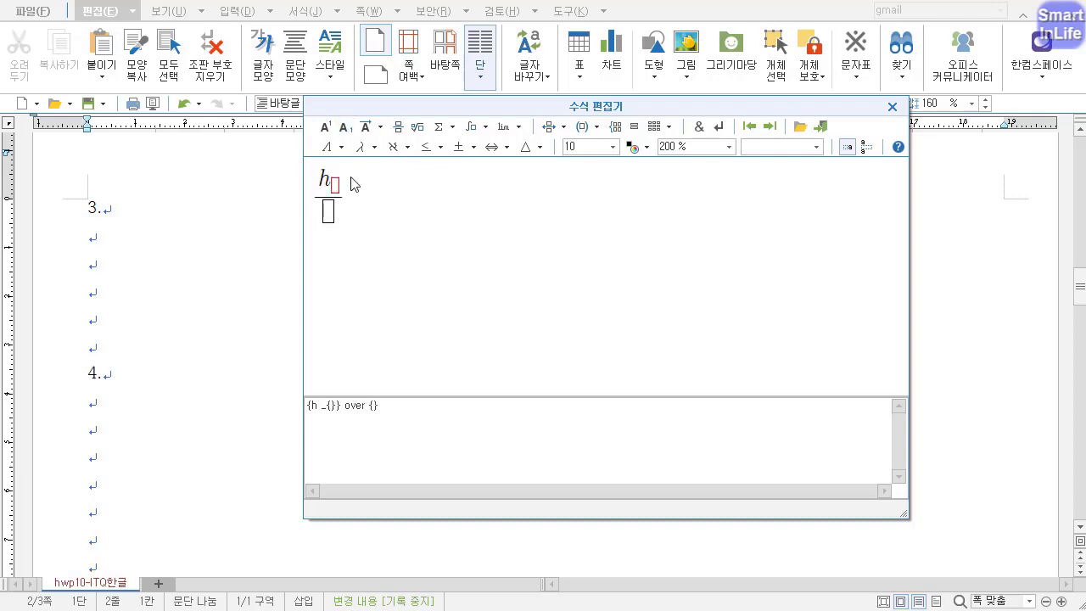
type("1")
left_click(338, 203)
type("h")
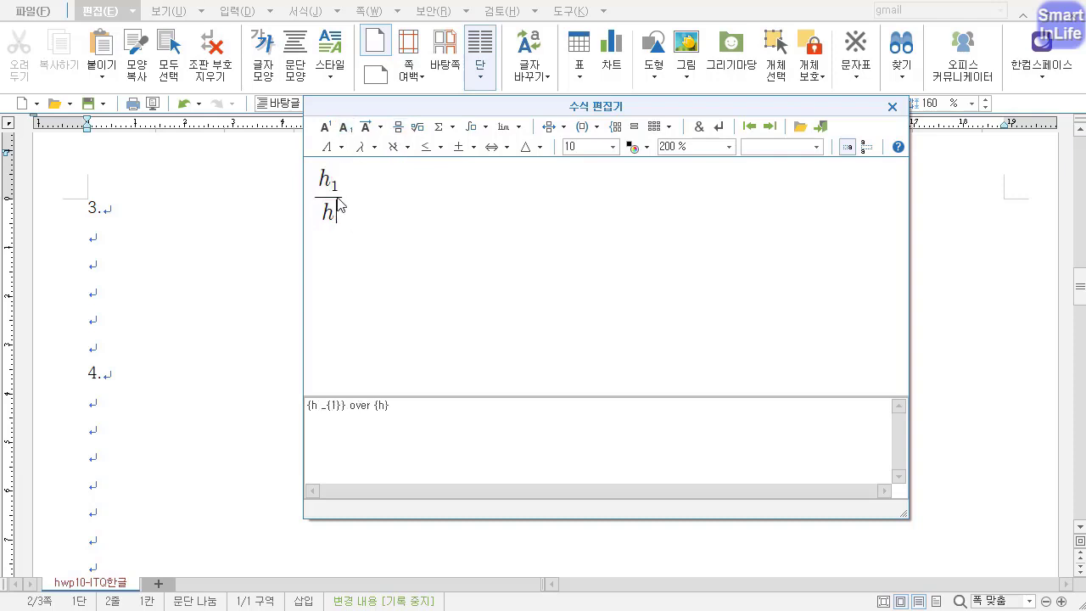
left_click(346, 128)
type("2}} =(")
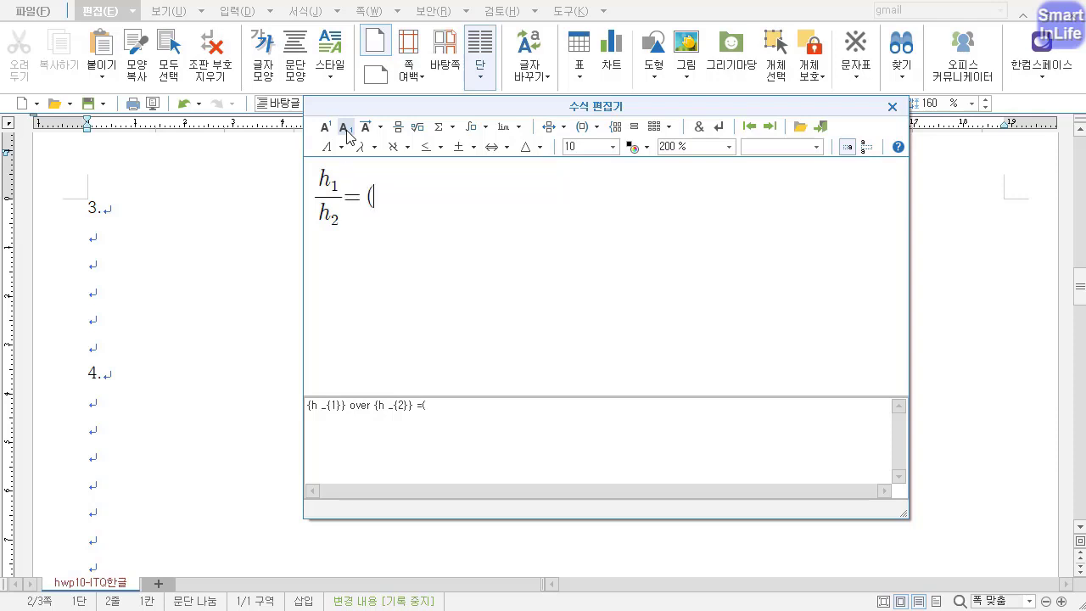
Continue the equation after the fraction with an equals sign and the square root of a in parentheses.
left_click(418, 128)
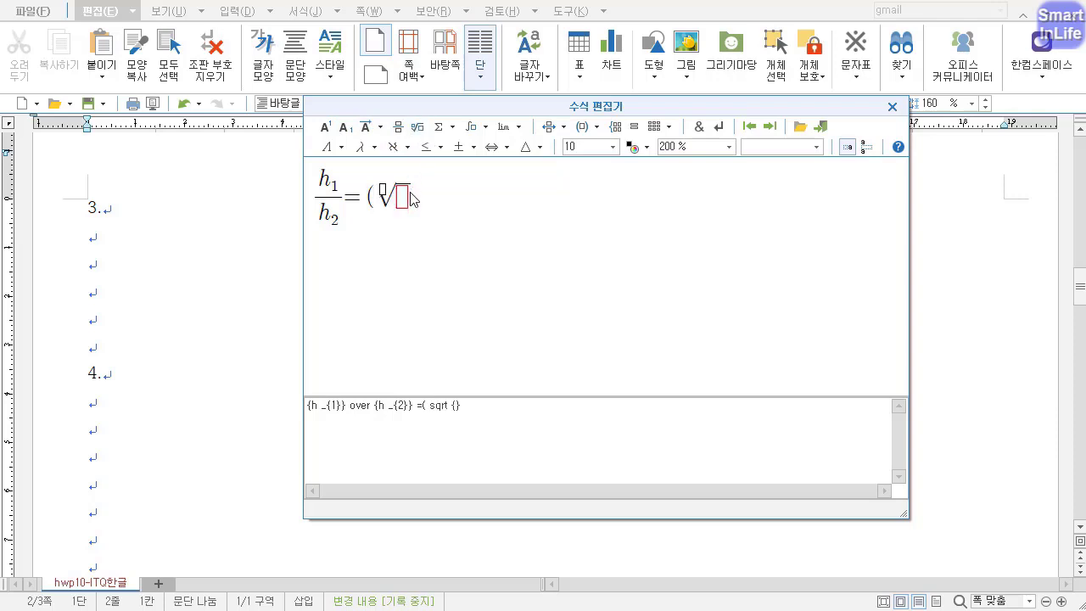
type("a")
key("Right")
type(")")
Add the superscript M₂ − M₁ to the parenthesized square root.
left_click(326, 127)
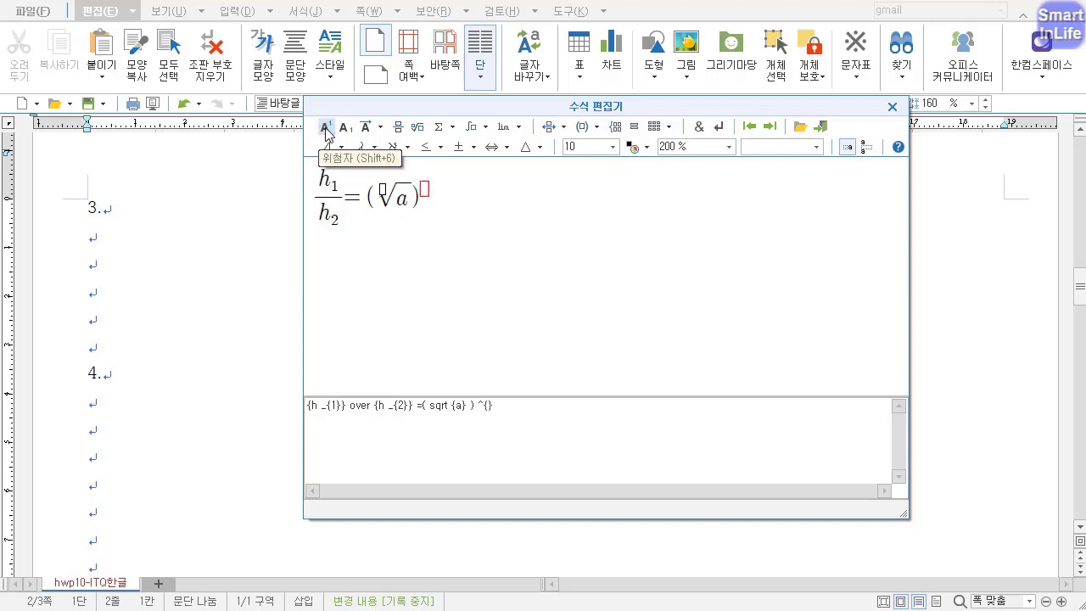
type("M")
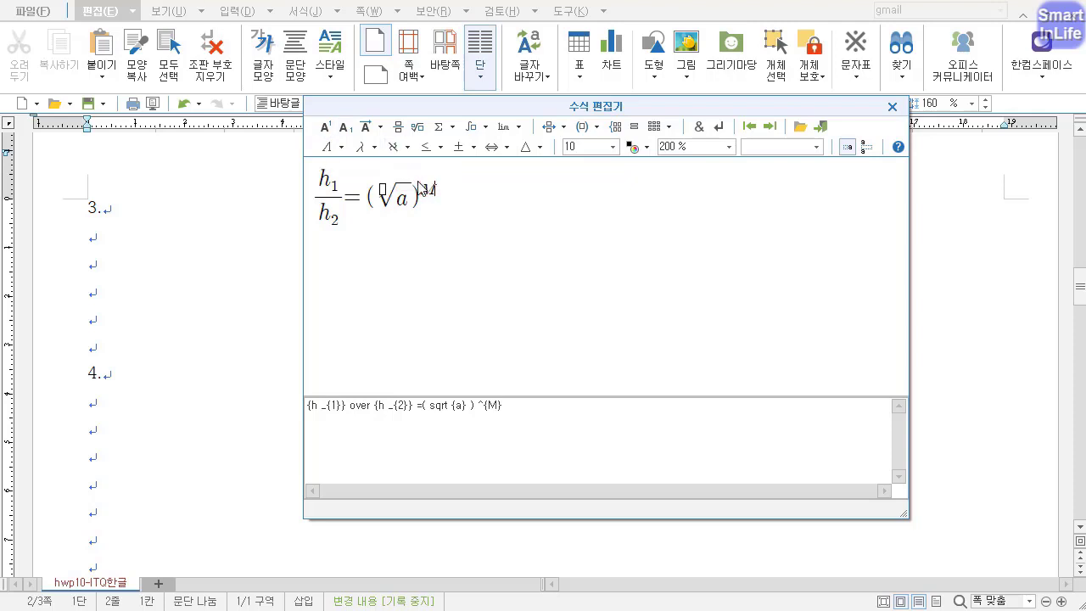
left_click(351, 128)
type("2")
type("M")
left_click(347, 128)
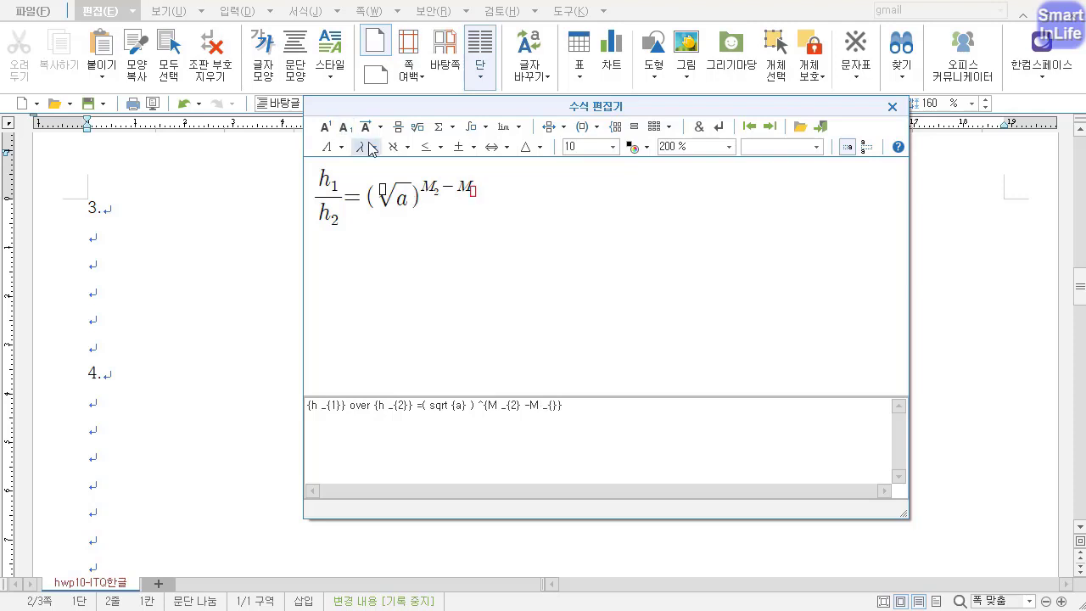
type("1")
Complete the equation with the ≒ symbol and 2.5 raised to M₂ − M₁, and insert it into the document.
left_click(462, 146)
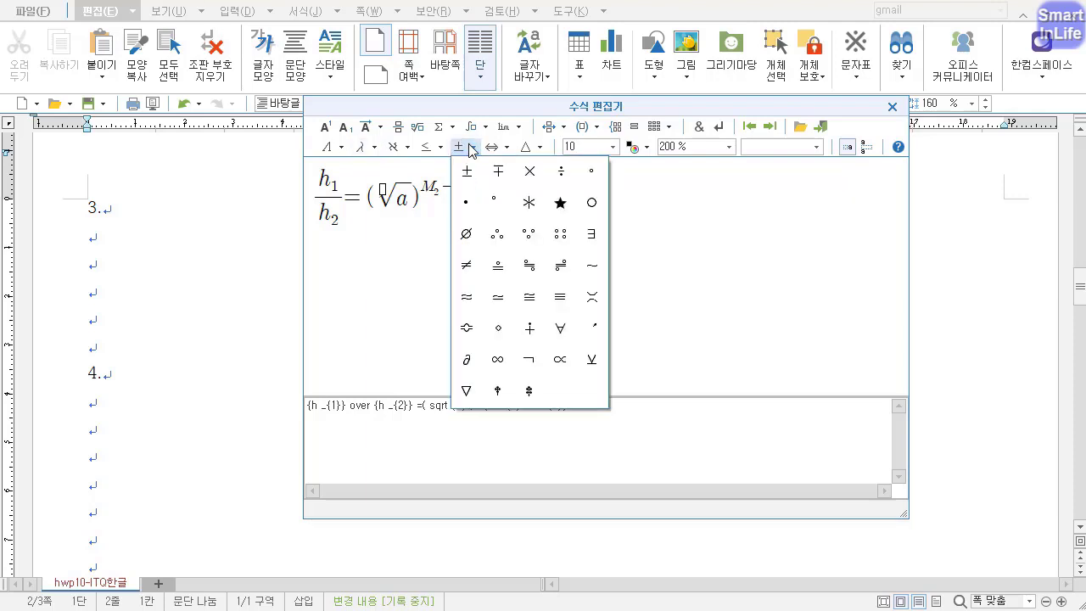
left_click(525, 267)
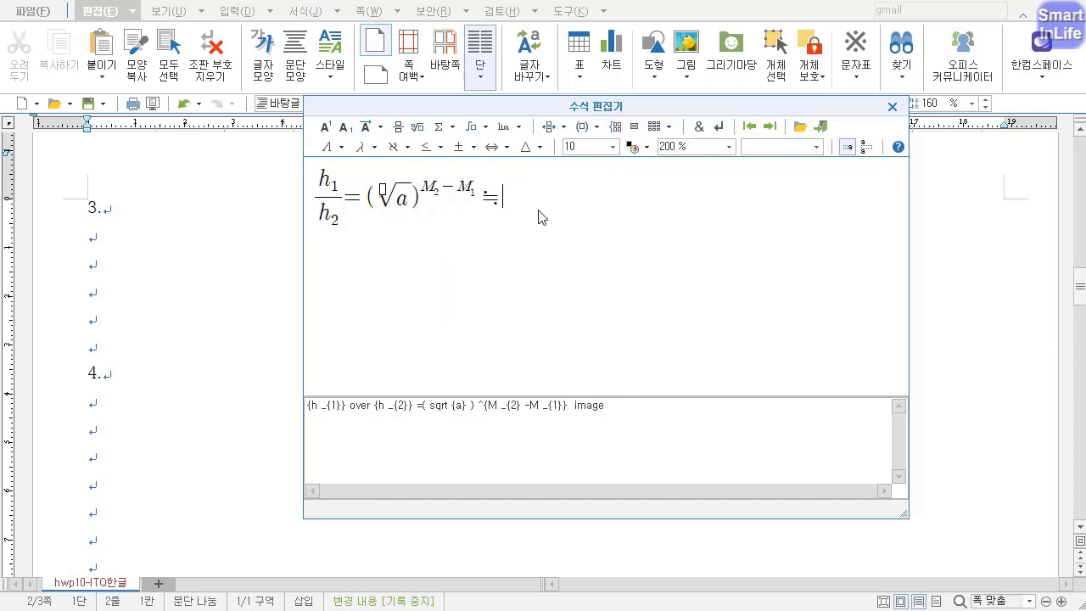
type("2.5 ^{M")
left_click(346, 127)
type("2} -M")
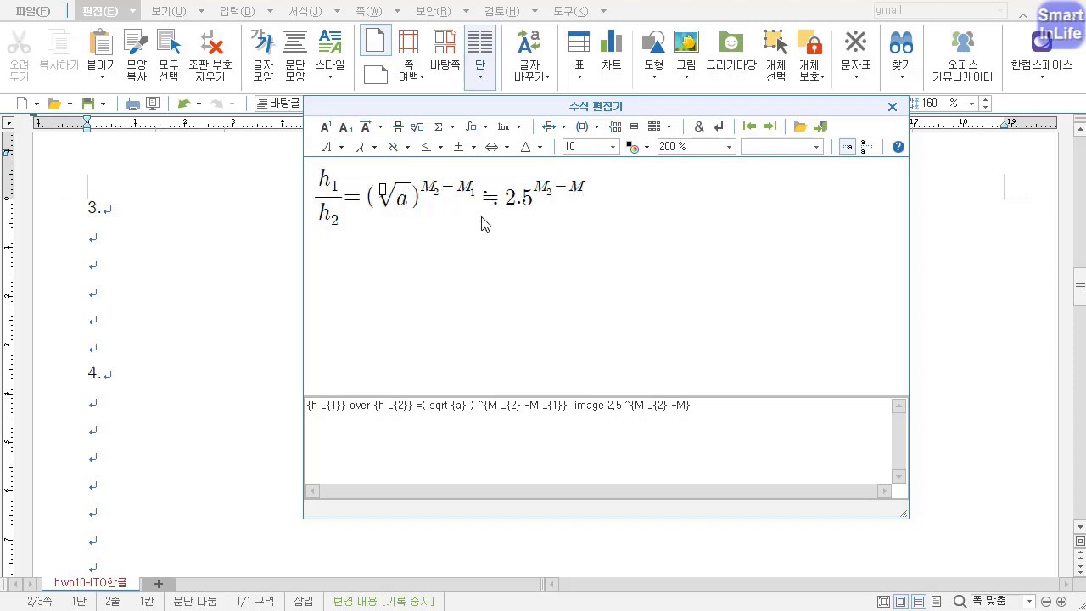
left_click(347, 127)
type("1")
left_click(892, 106)
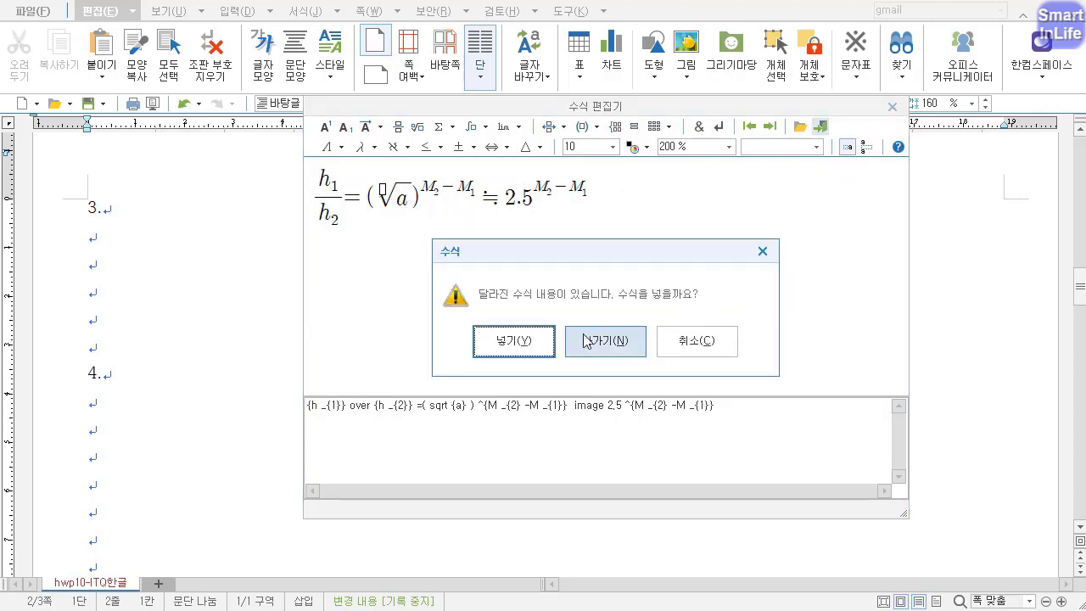
left_click(514, 340)
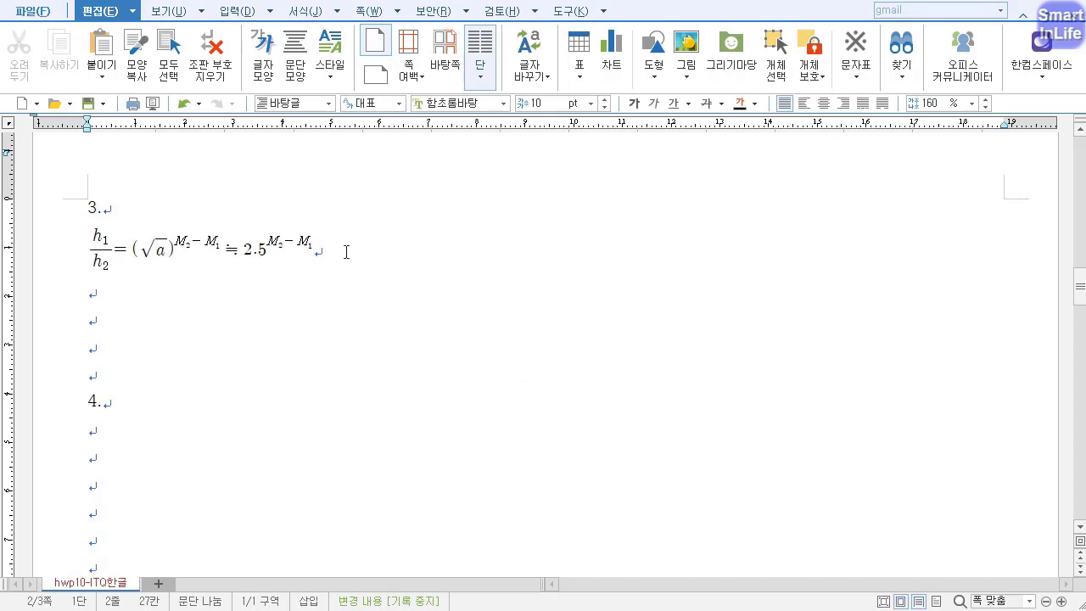
Put the label (1) in front of the inserted equation and the label (2) after it on the same line.
key("Home")
type("(1)")
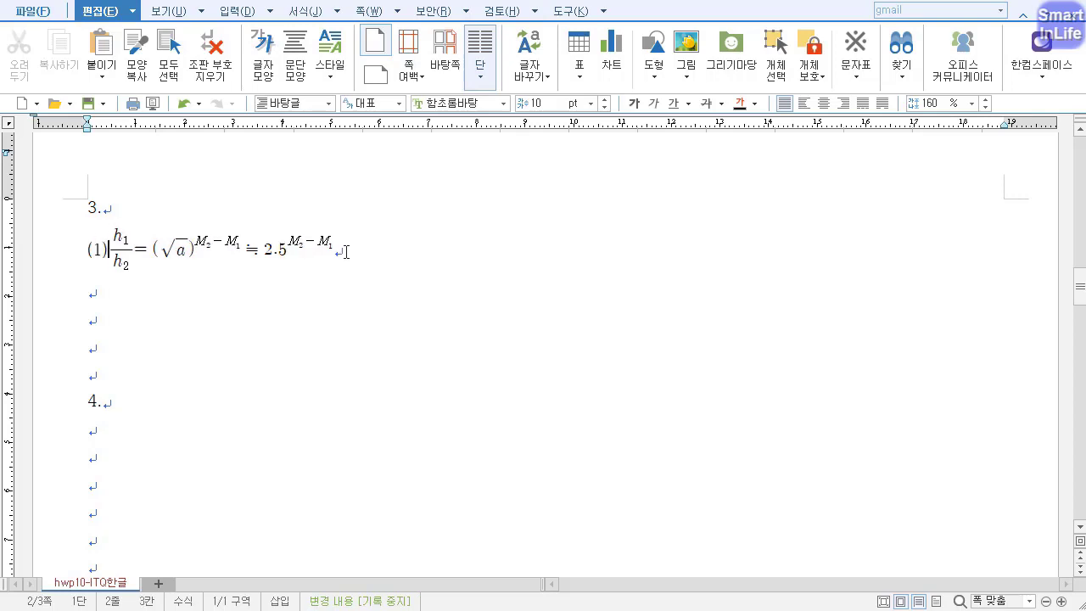
key("End")
type("(")
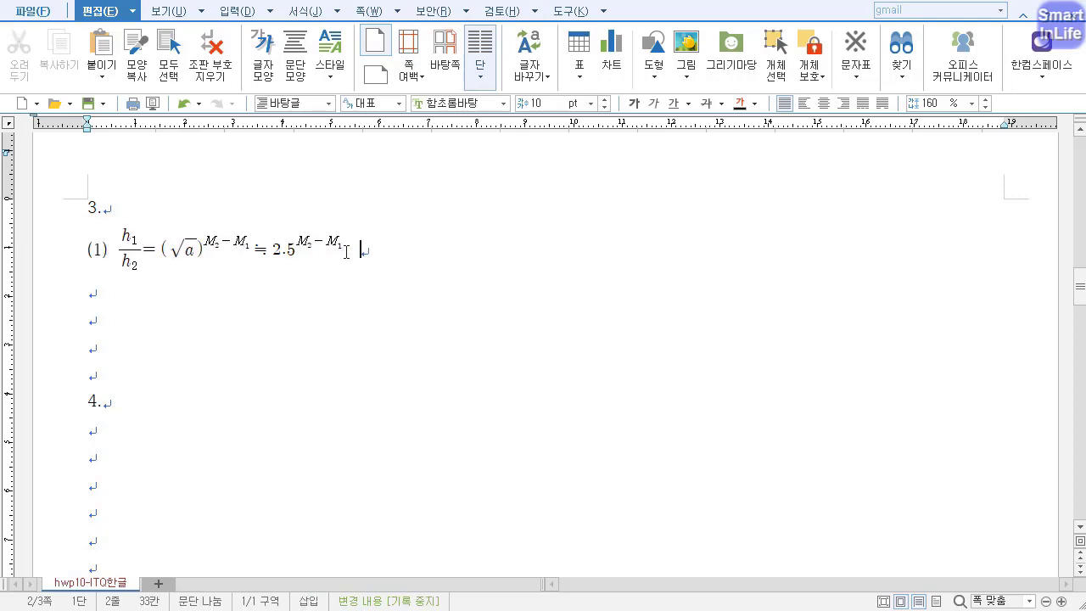
type("2)")
Start a second equation after the label (2) with R subscript H equal to the fraction 1 over hc.
key("ctrl+n")
type("m")
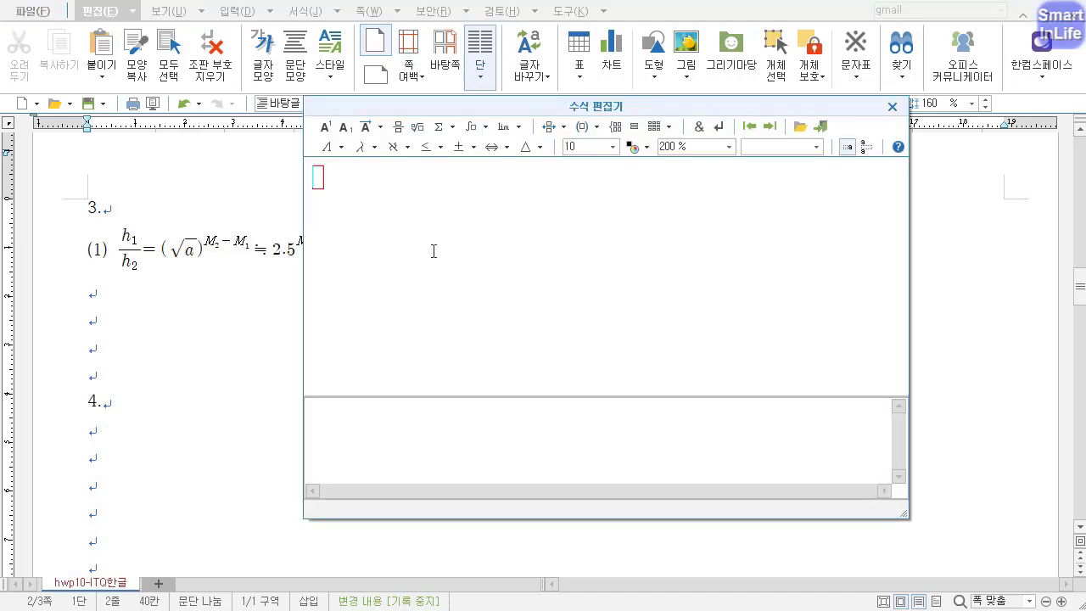
type("R")
left_click(344, 128)
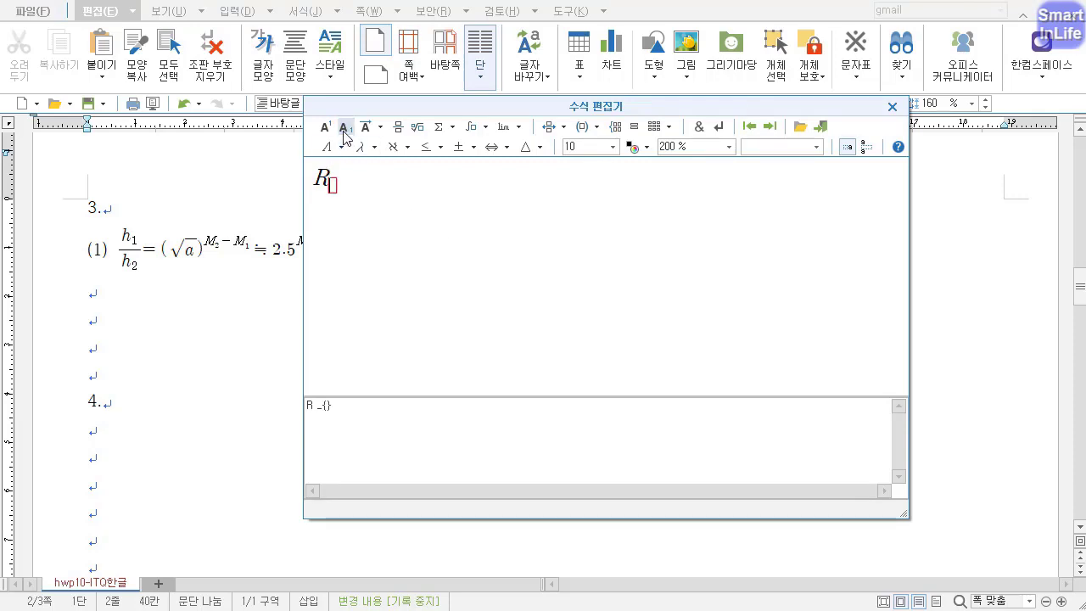
type("H")
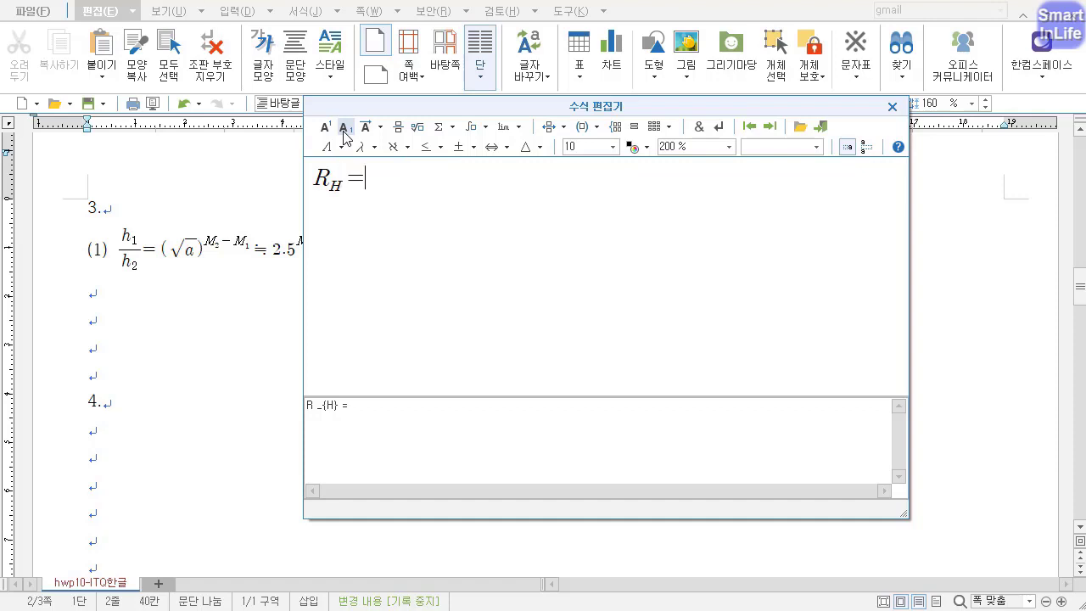
left_click(398, 129)
type("1} over {}")
key("Tab")
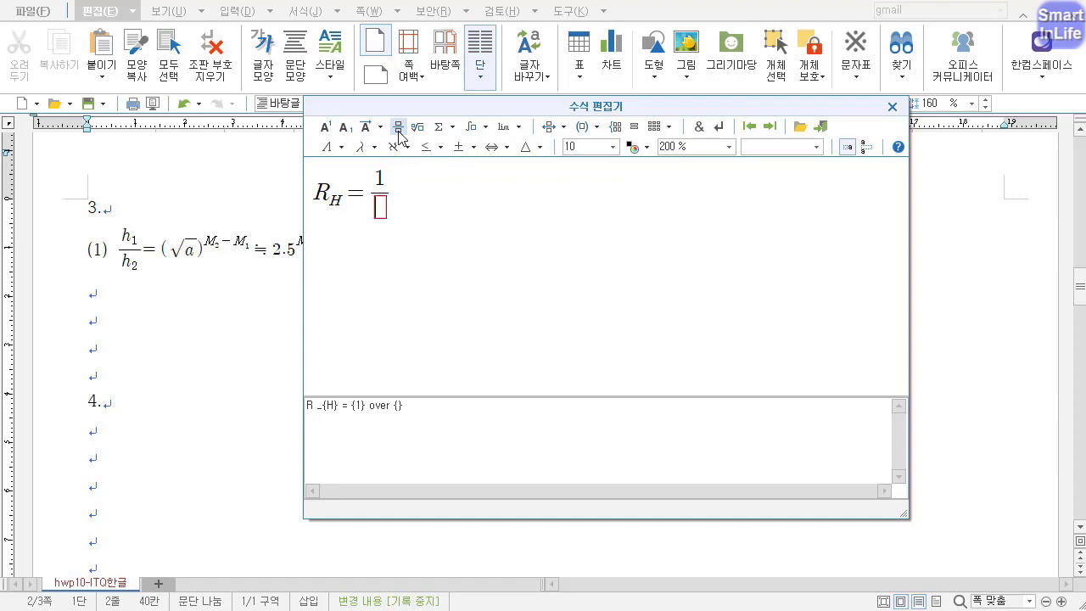
type("hc")
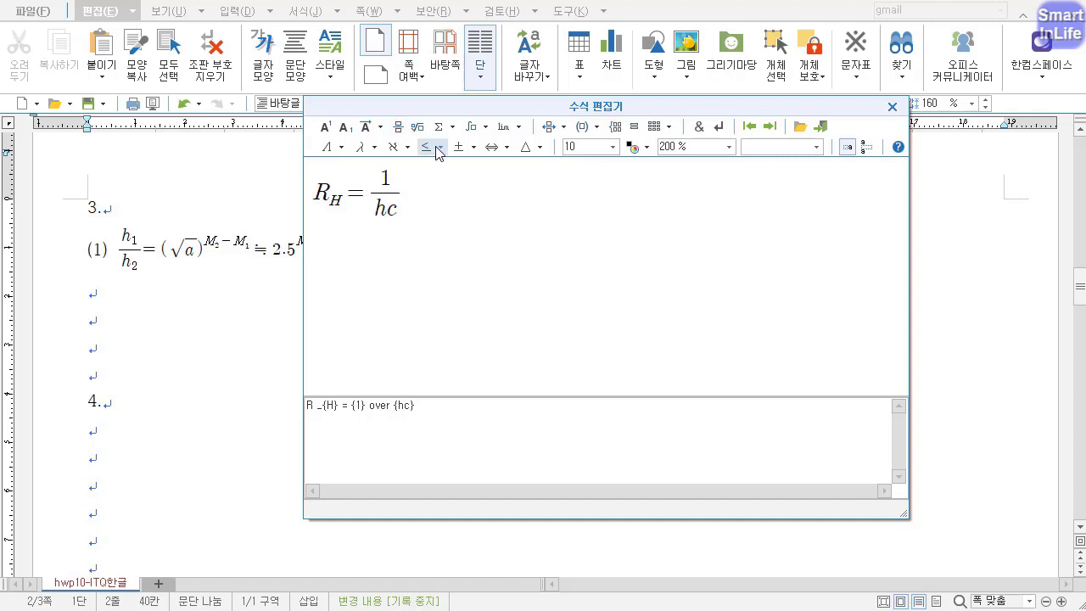
Append a multiplication sign × and a second fraction whose numerator begins with 2π².
left_click(469, 151)
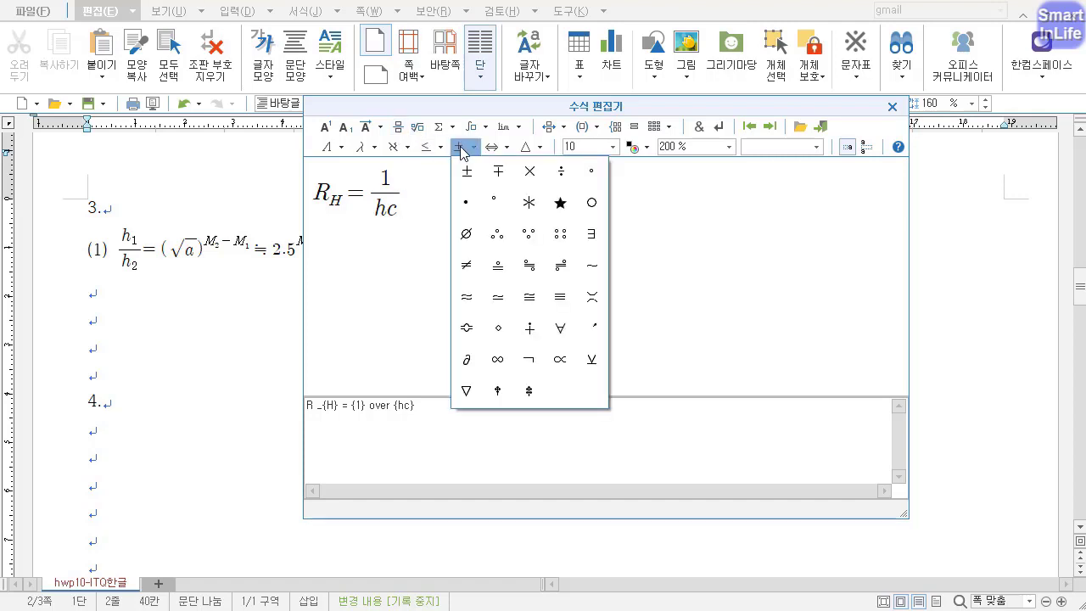
left_click(527, 173)
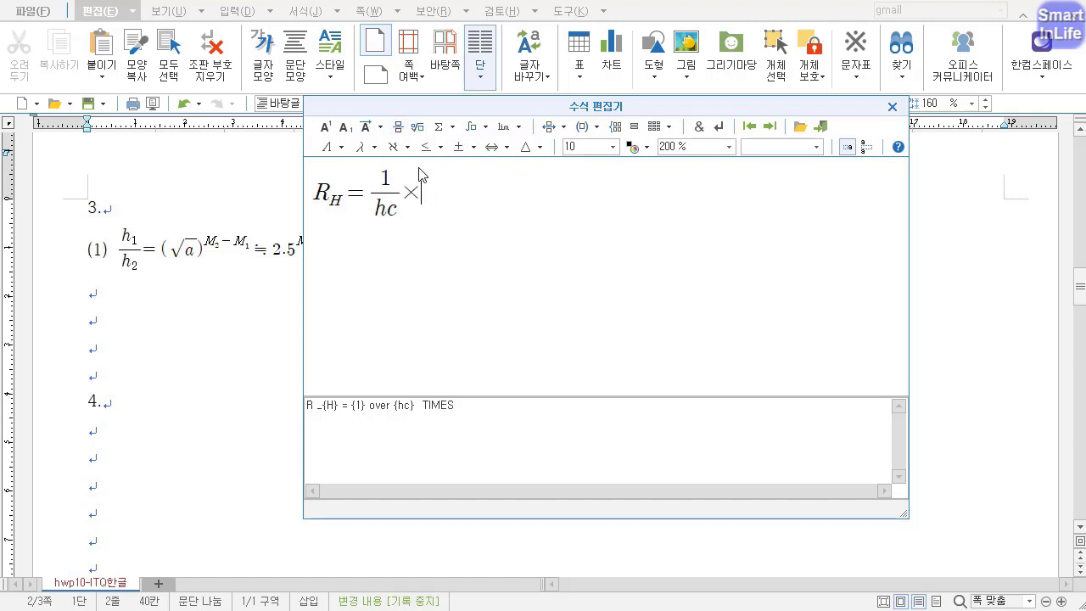
left_click(398, 126)
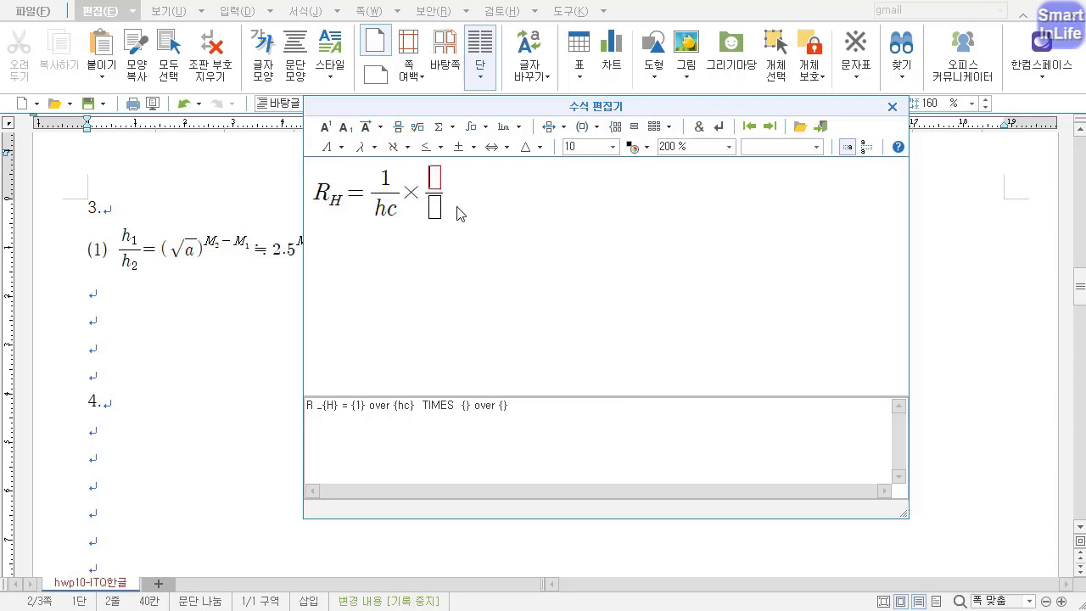
type("2")
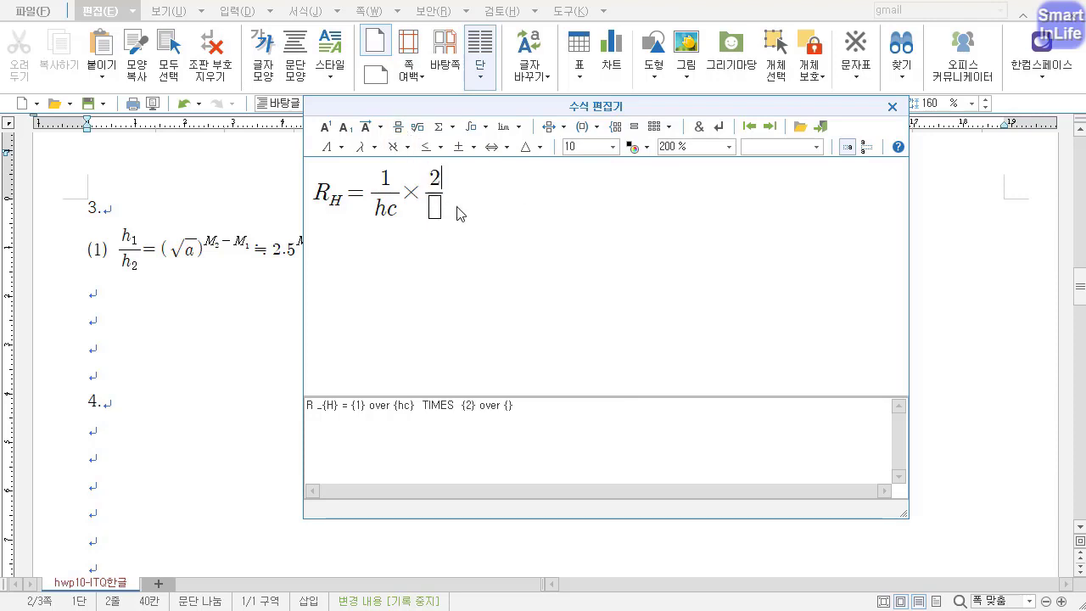
left_click(361, 153)
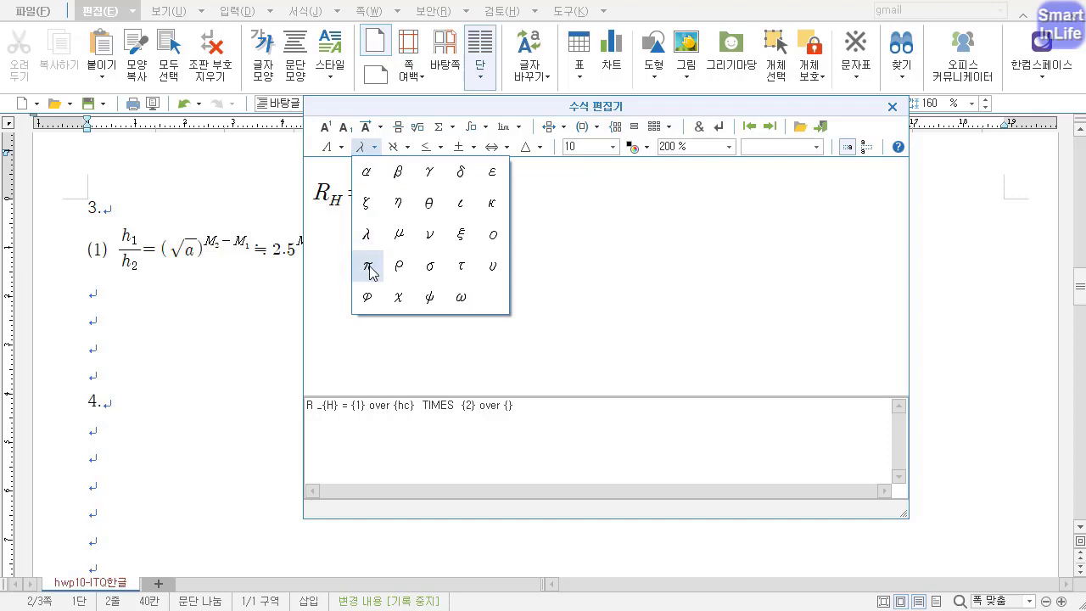
left_click(367, 266)
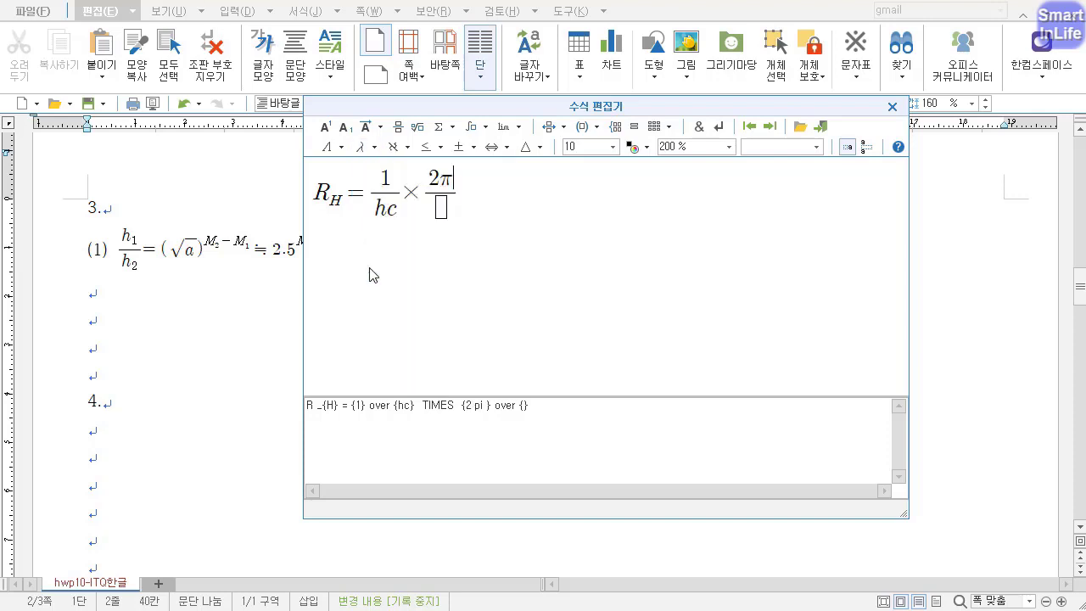
left_click(325, 127)
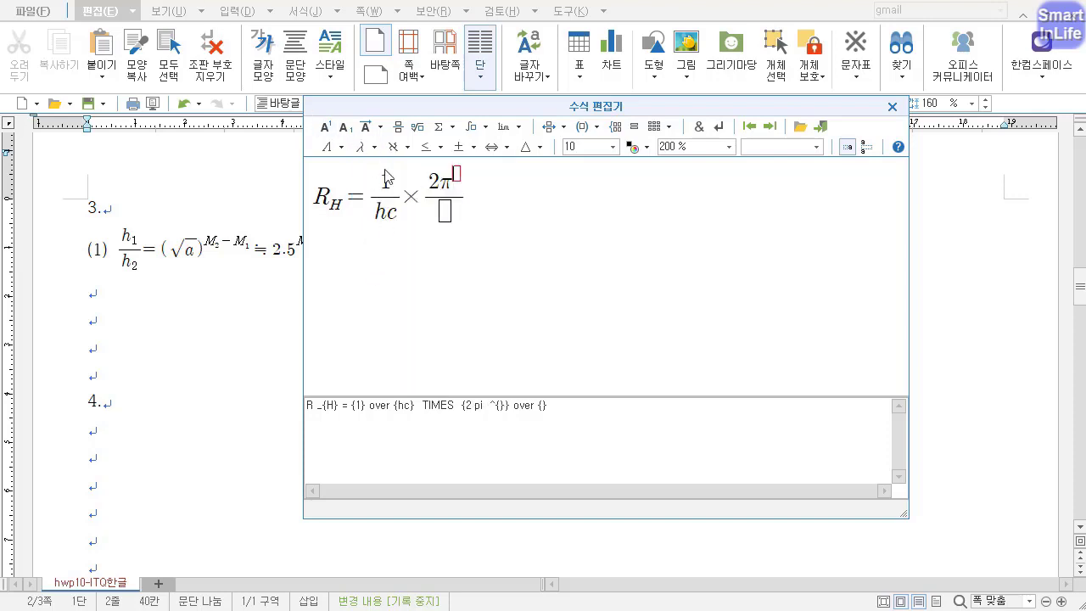
type("2")
key("Right")
Extend the second fraction's numerator with K²me⁴.
type("K")
left_click(327, 127)
type("2")
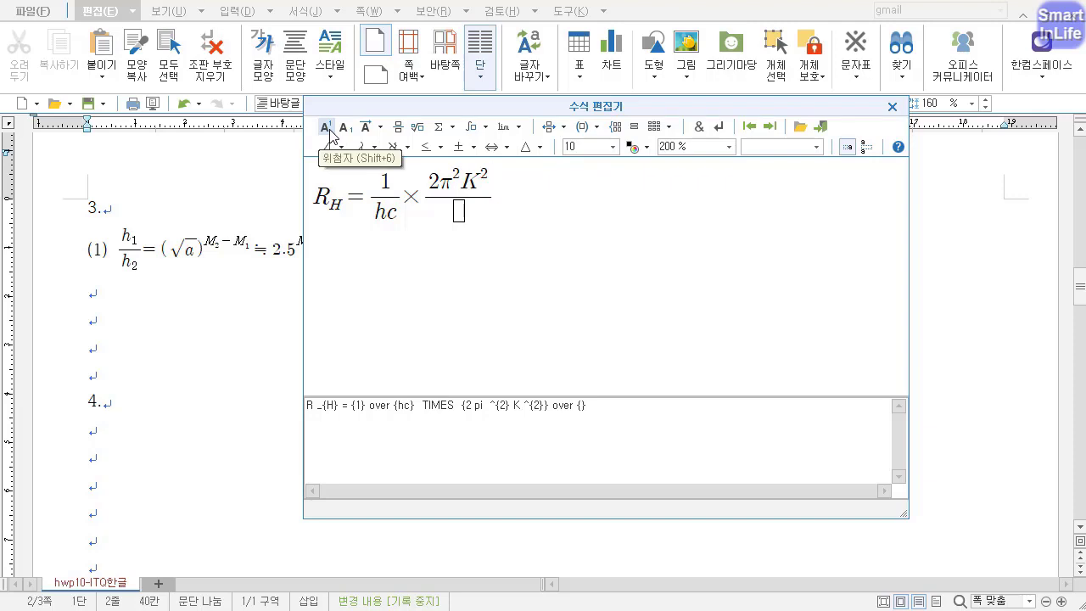
key("Right")
type("me")
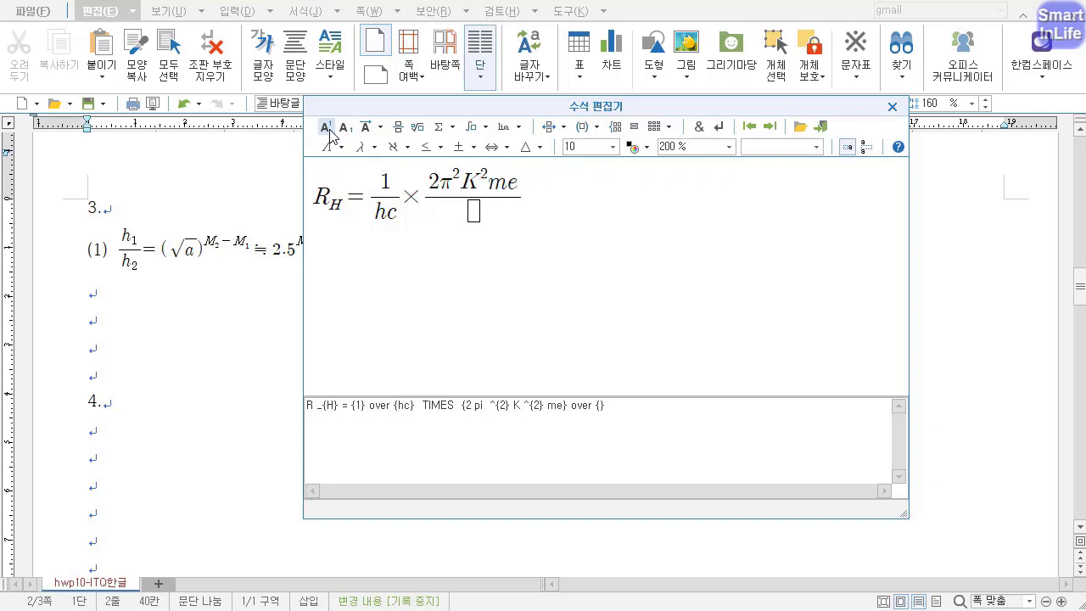
left_click(326, 128)
type("4")
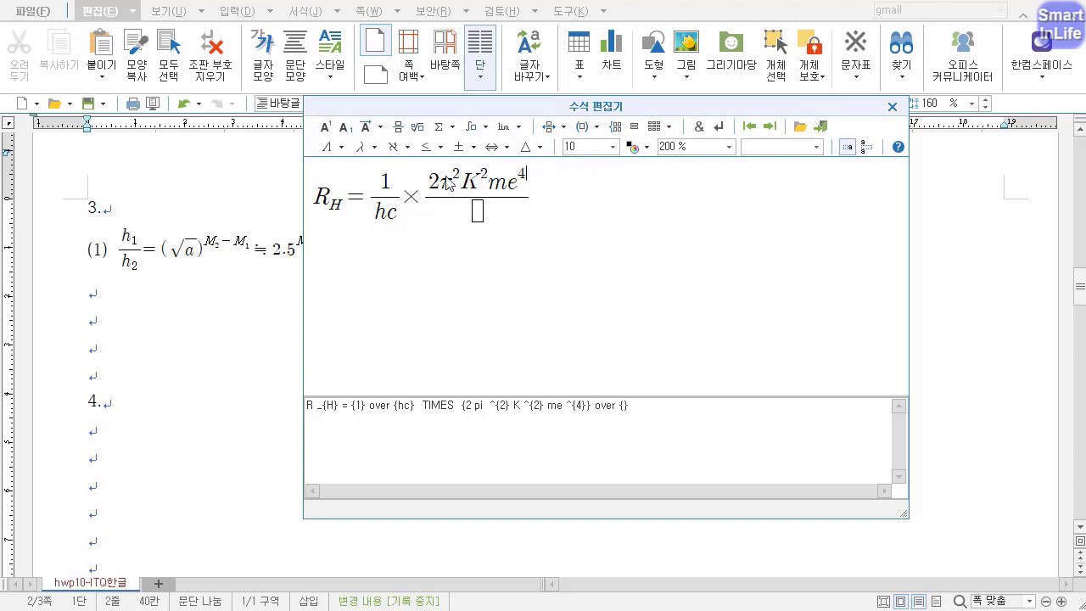
Enter h² as the second fraction's denominator and insert the finished equation into the document.
key("Tab")
type("h")
left_click(325, 127)
type("2")
left_click(891, 107)
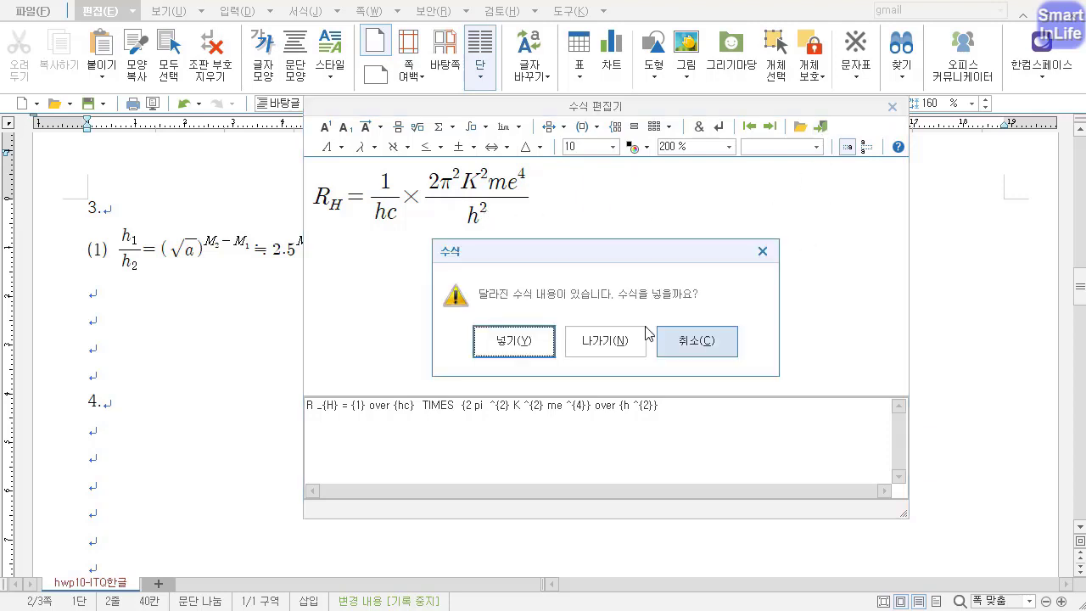
left_click(532, 347)
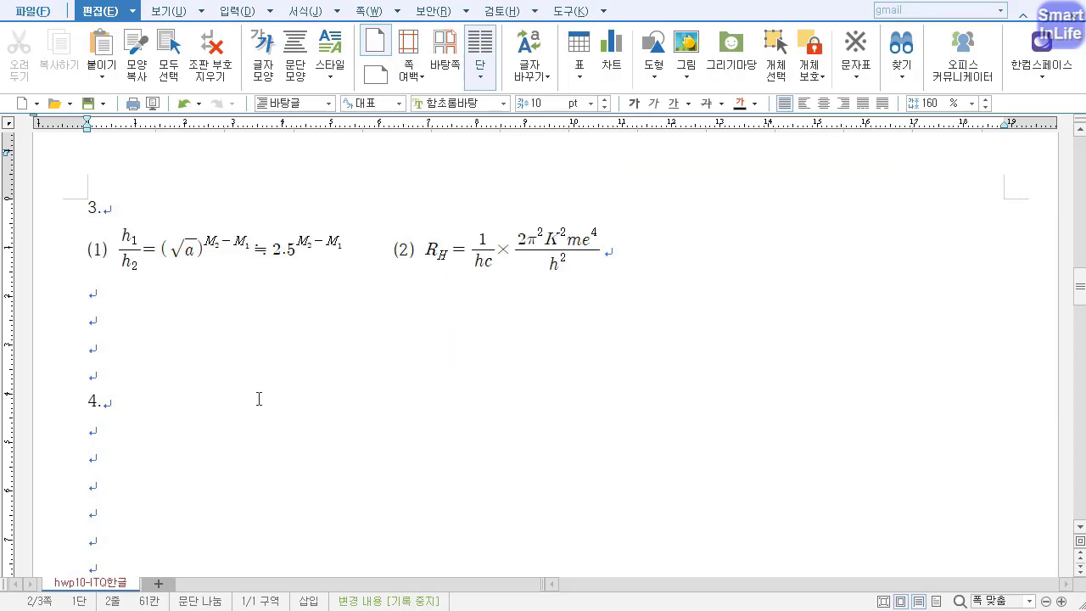
Draw a rectangle about 96 mm wide and 11 mm high below item 4.
left_click_drag(1080, 287, 1080, 319)
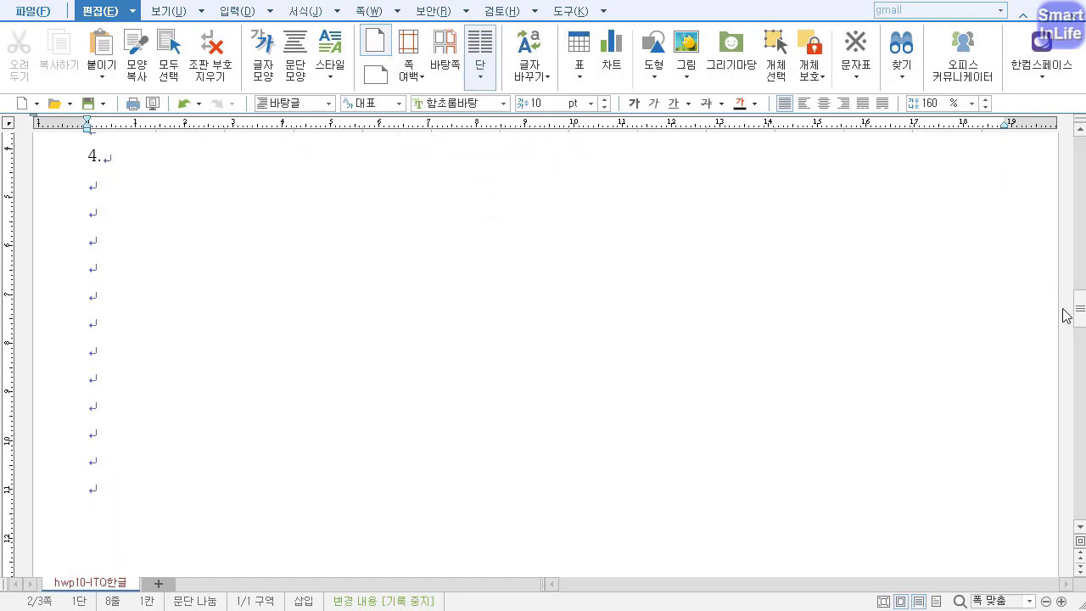
left_click(239, 11)
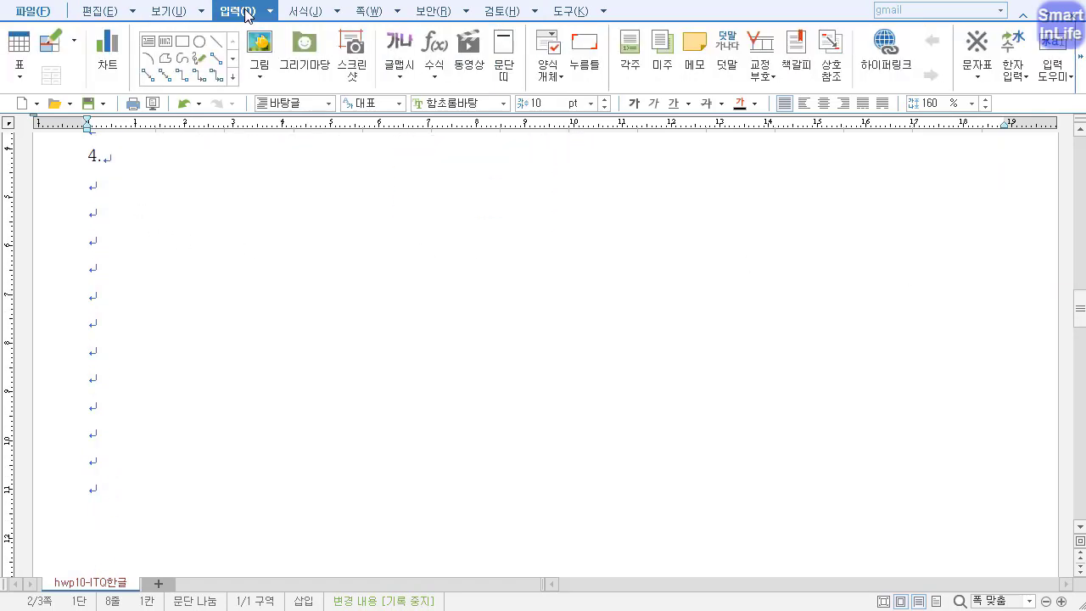
left_click(184, 43)
left_click_drag(208, 216, 672, 250)
Make the rectangle hold text and enter 데이터 보호와 활용 inside it.
left_click_drag(1080, 309, 1081, 315)
right_click(340, 150)
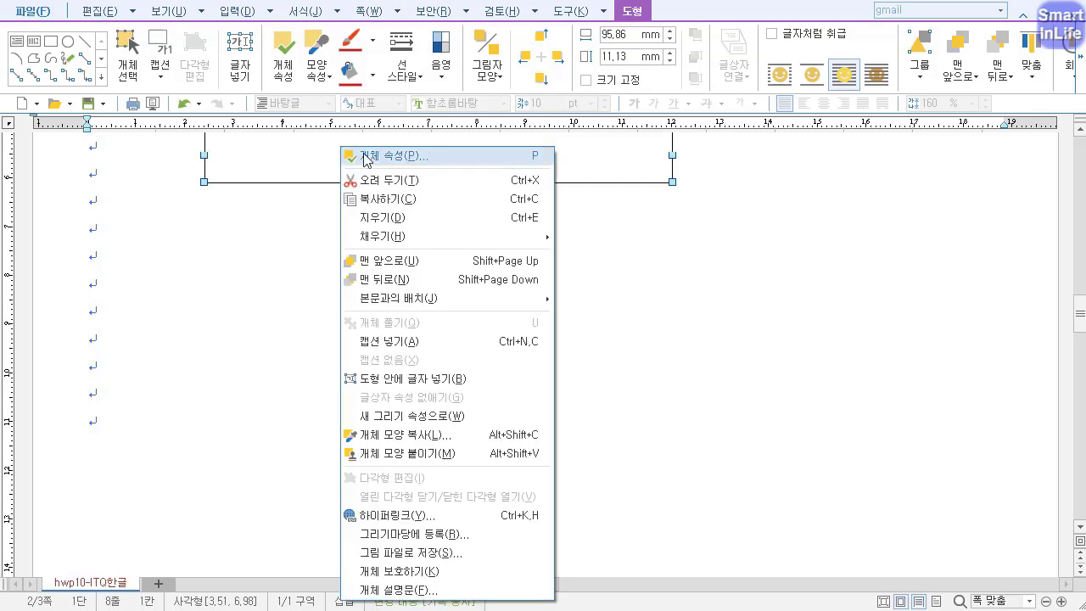
left_click(411, 380)
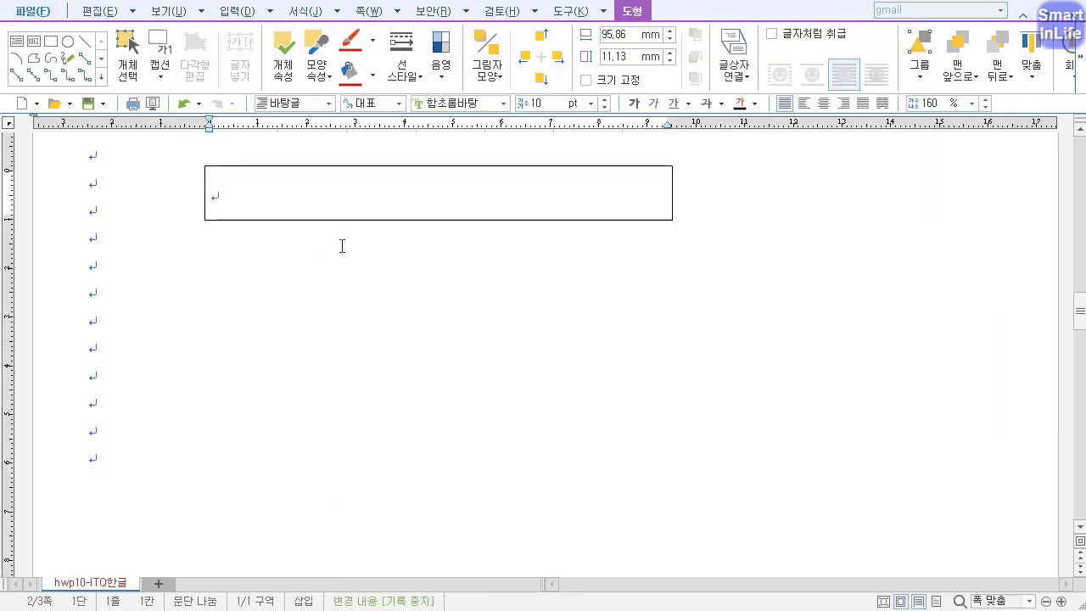
type("데이터 보호와 화")
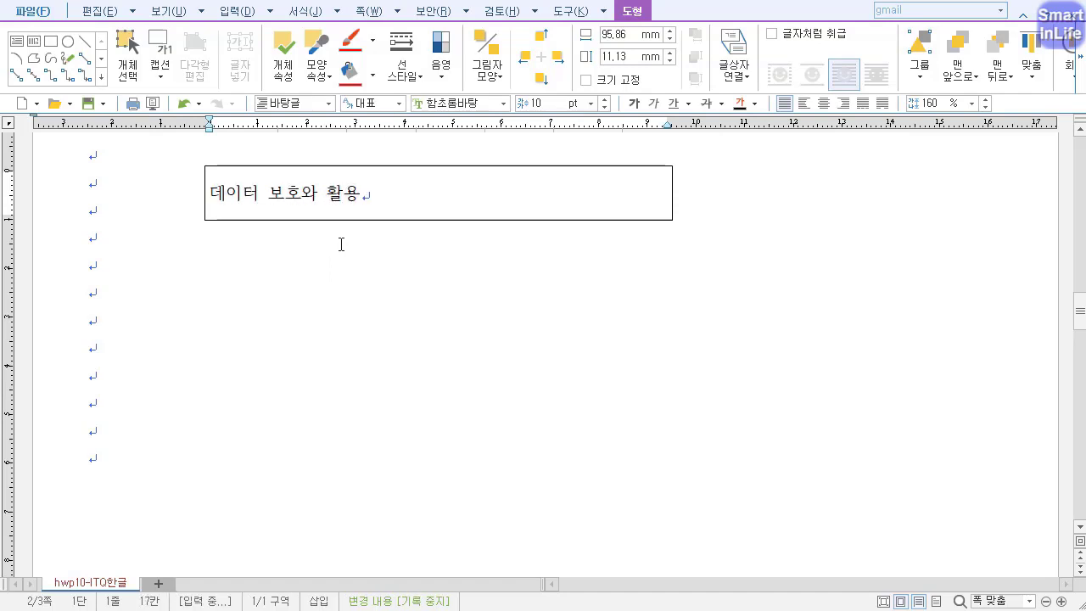
Set all of the rectangle's text to the 굴림 font at 24 pt.
key("ctrl+a")
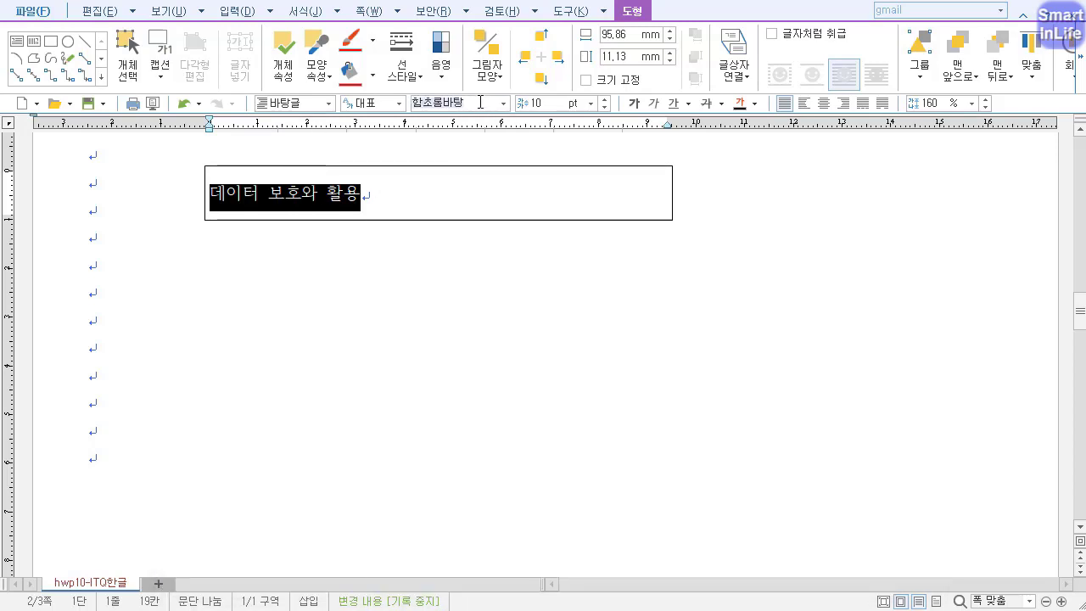
type("굴림")
key("Return")
left_click(548, 107)
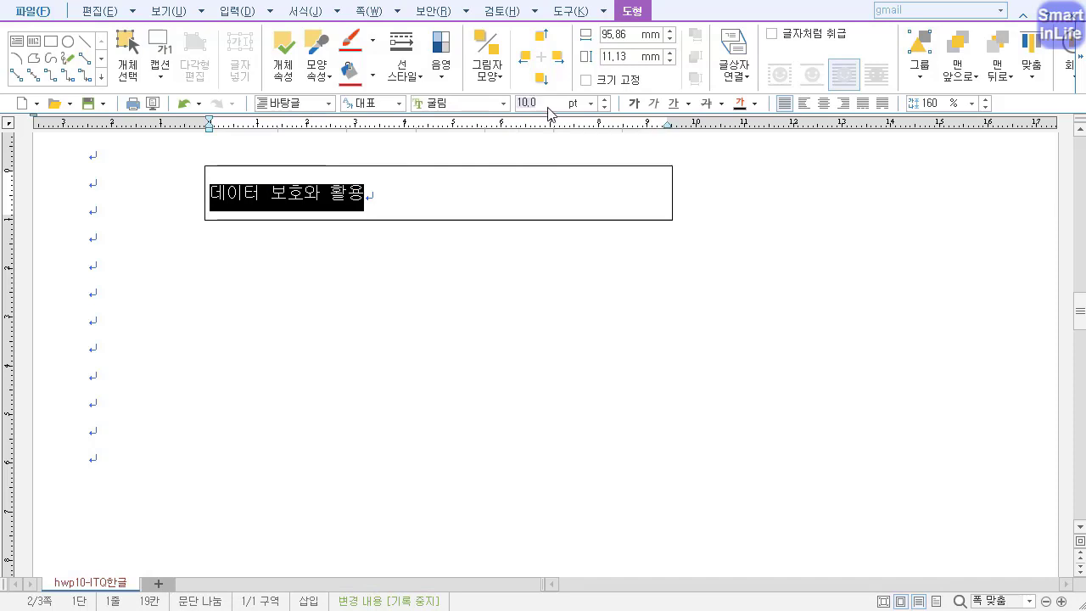
type("24")
key("Return")
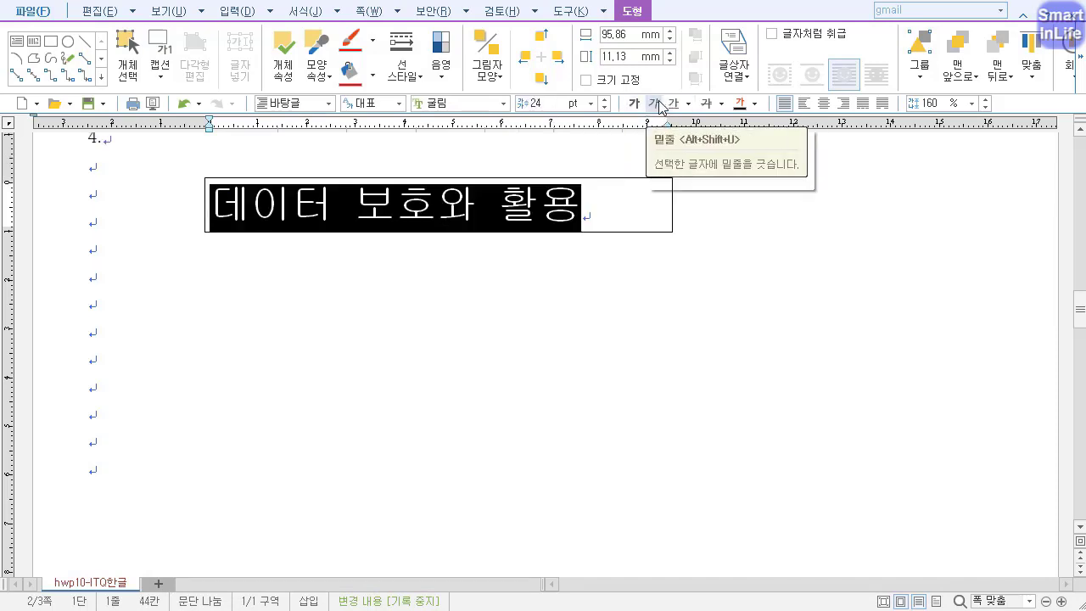
Color the rectangle's text white (FFFFFF) and center it horizontally.
left_click(755, 104)
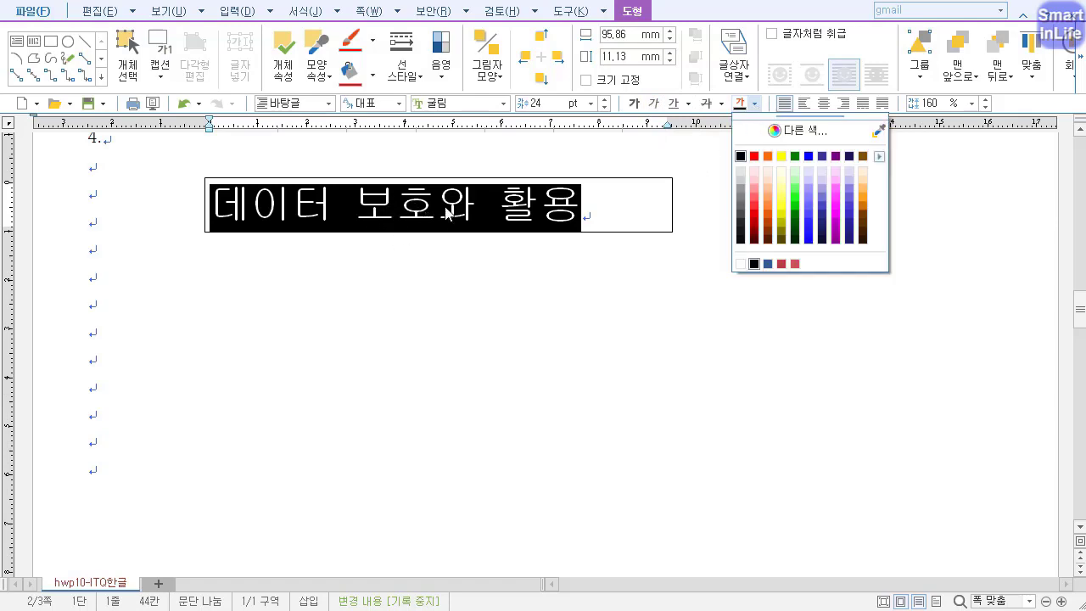
left_click(797, 130)
left_click(303, 205)
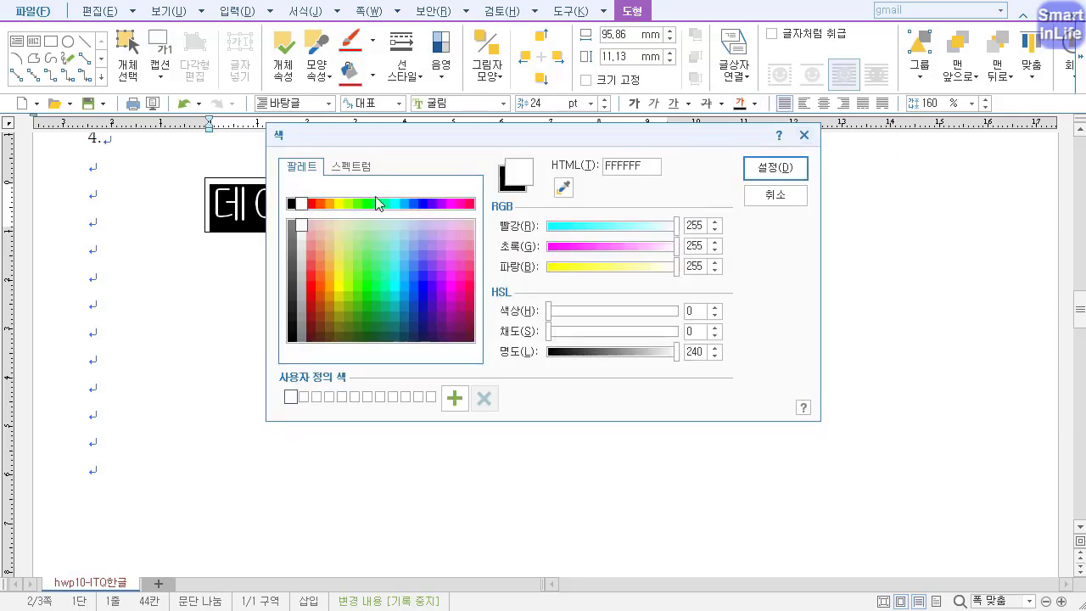
left_click(774, 168)
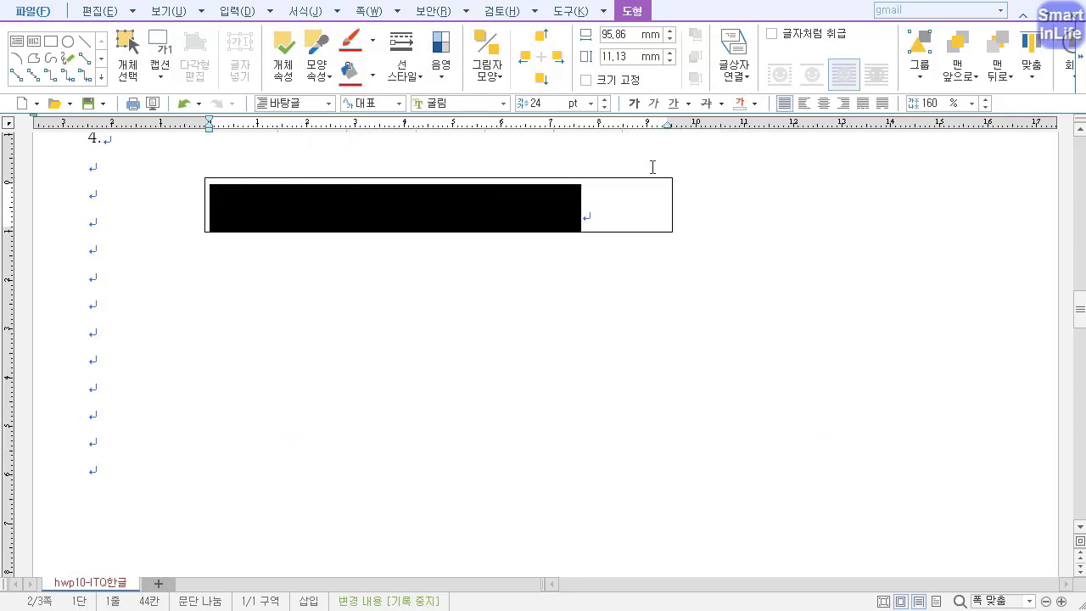
left_click(824, 103)
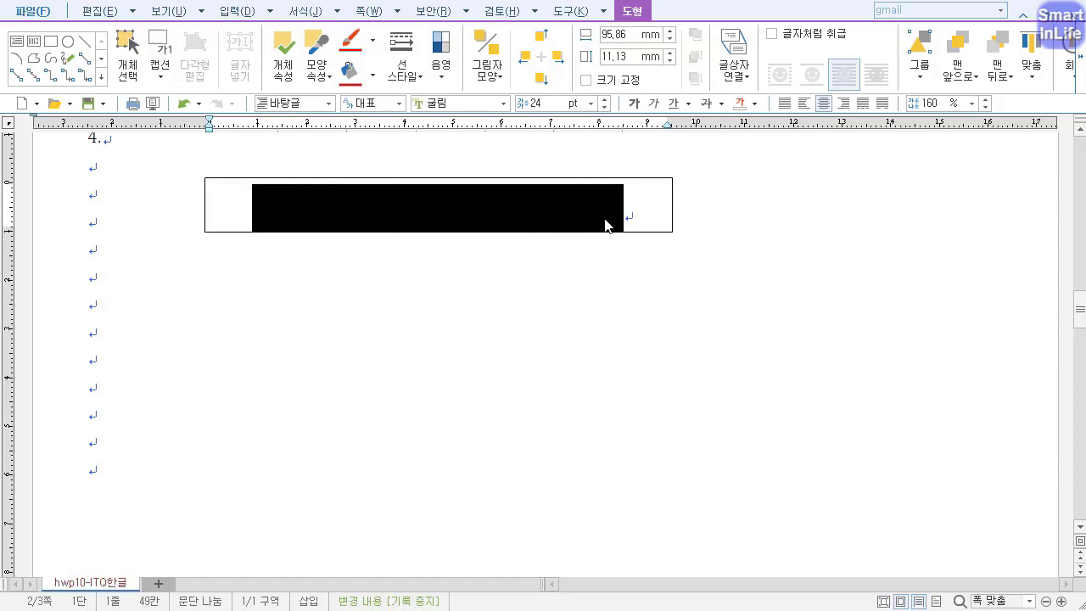
Set the rectangle's width to 115 mm and its height to 15 mm in its object properties.
left_click(658, 177)
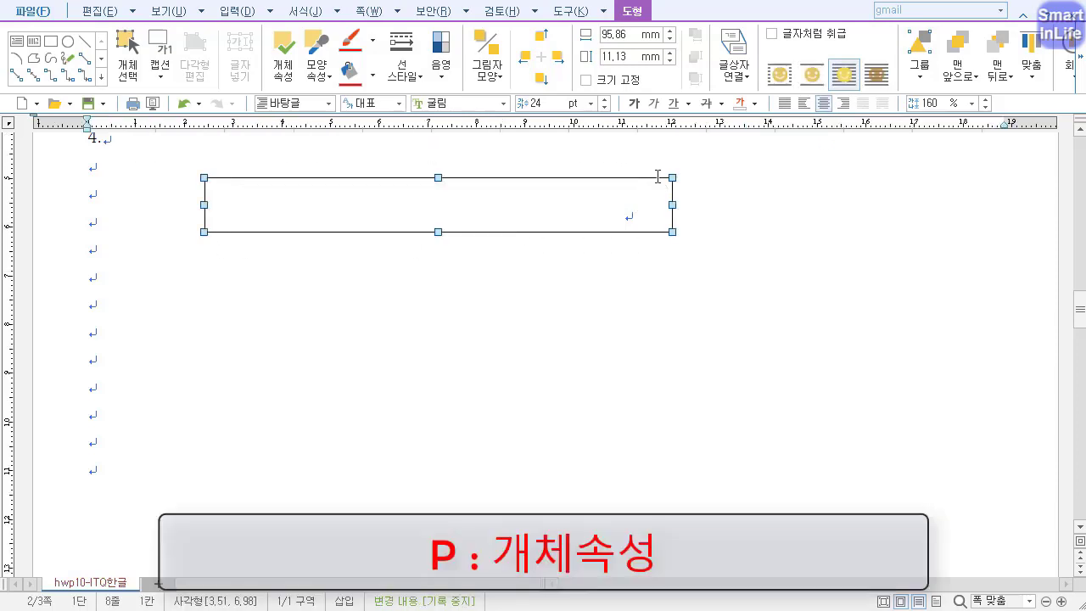
key("p")
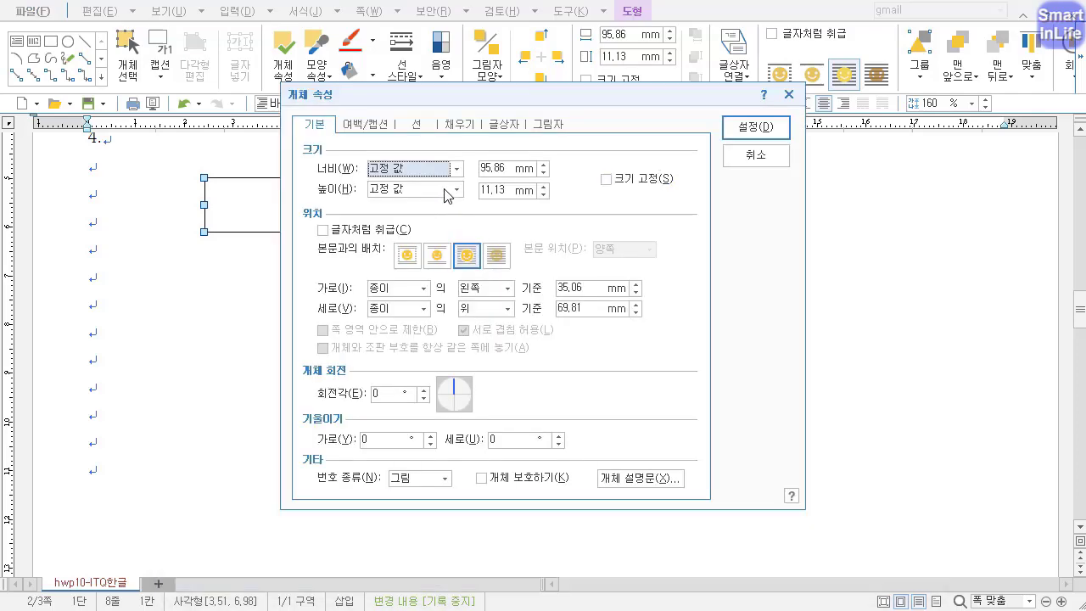
key("Tab")
type("115")
key("Tab")
key("Tab")
type("1")
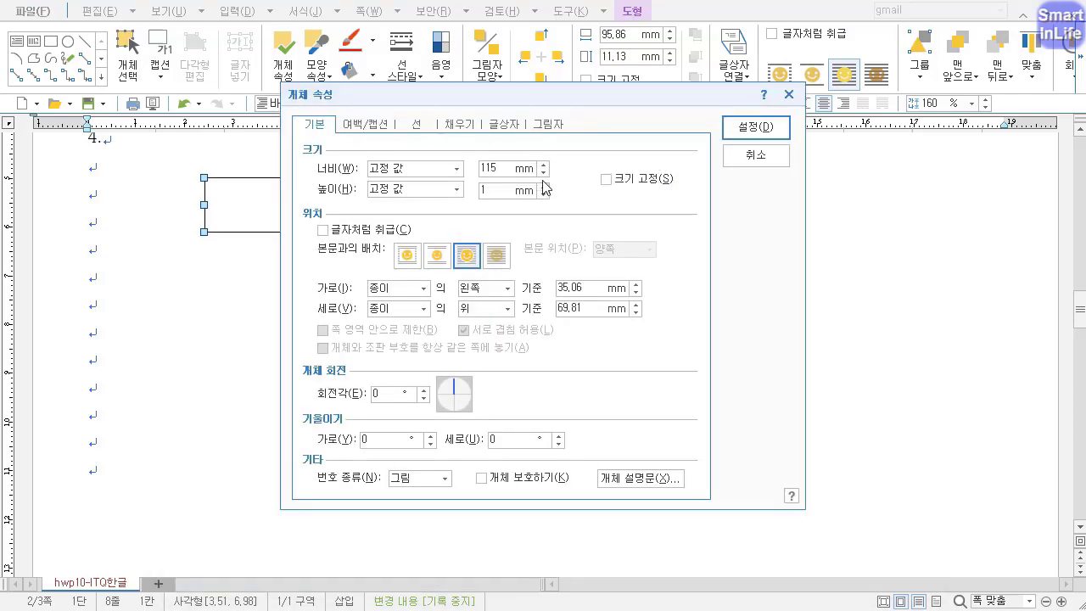
left_click(608, 186)
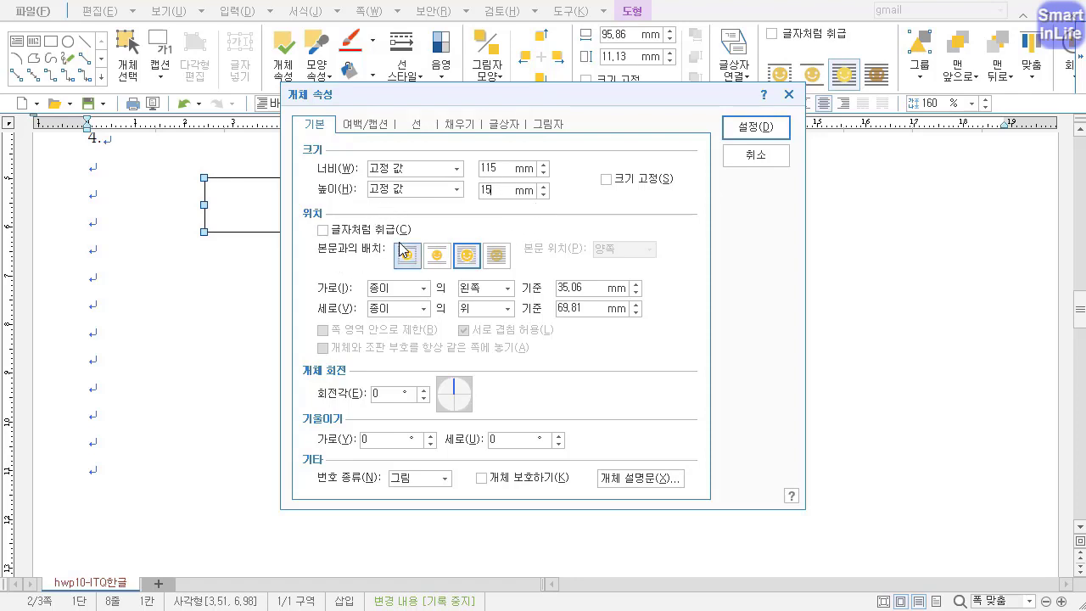
Fill the rectangle with solid blue and apply the object properties.
left_click(462, 125)
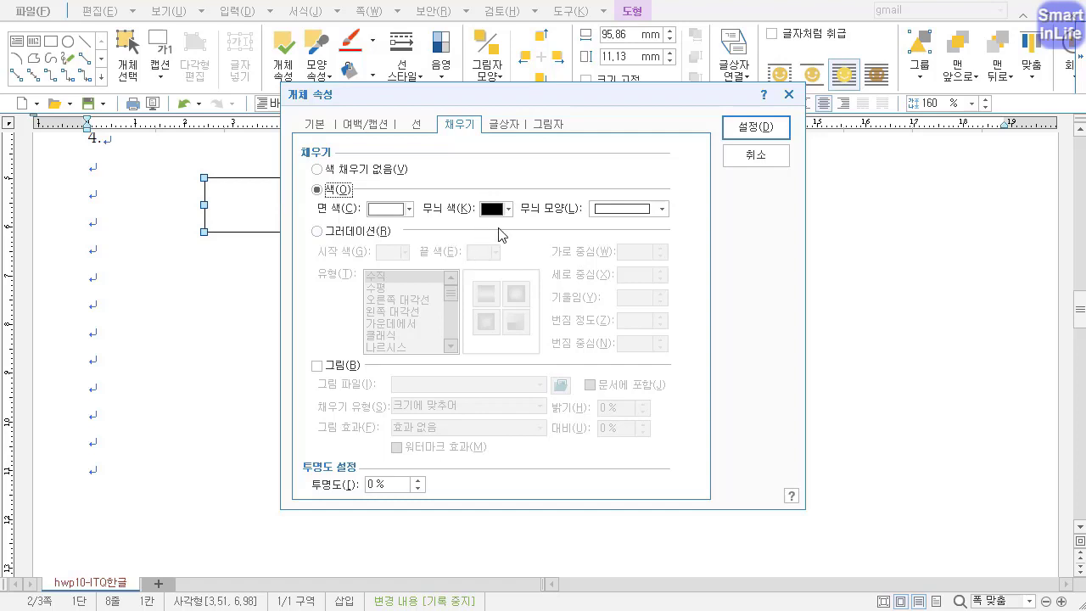
left_click(394, 210)
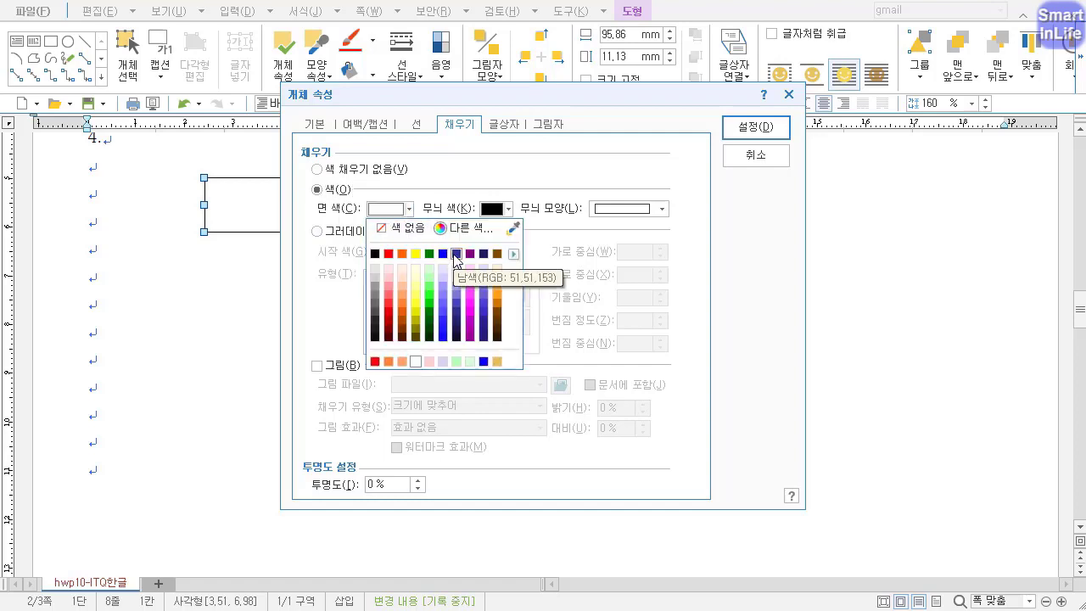
left_click(443, 254)
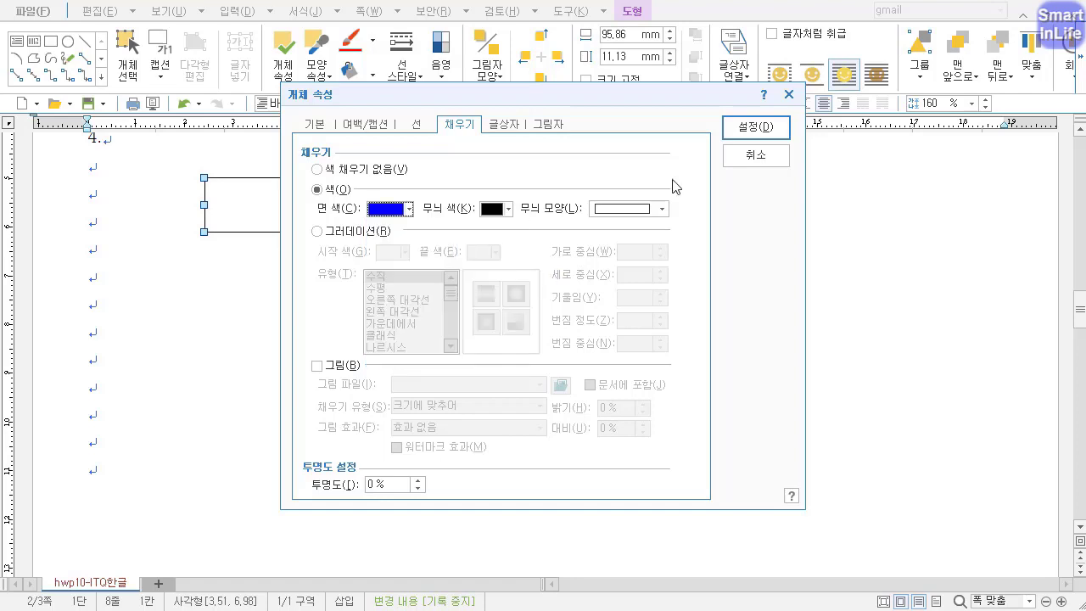
left_click(751, 127)
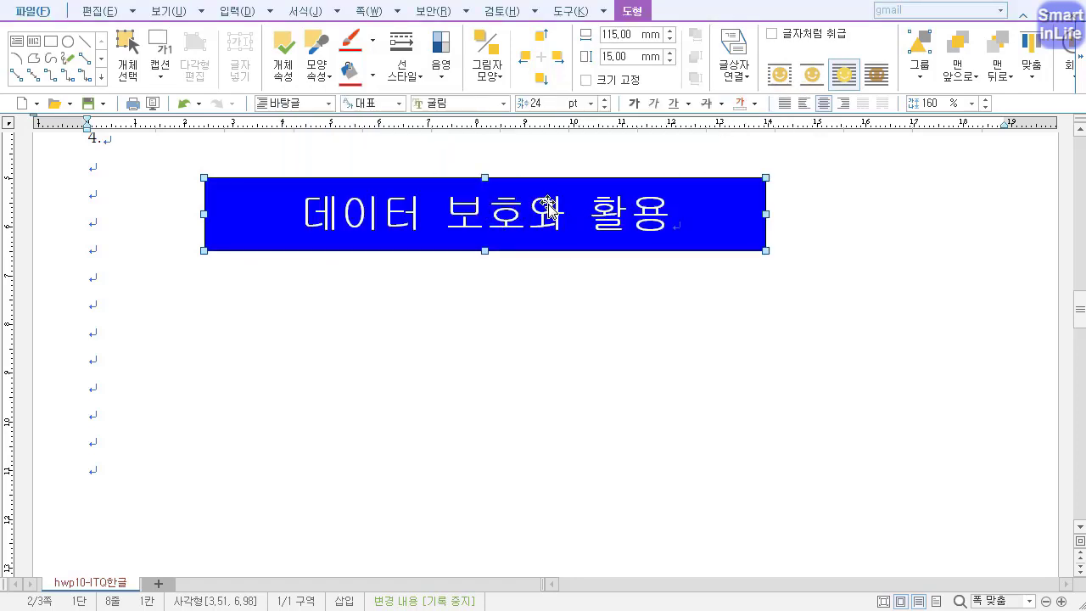
Change the blue rectangle's corner curvature to semicircle (반원), apply it and deselect the shape.
double_click(288, 204)
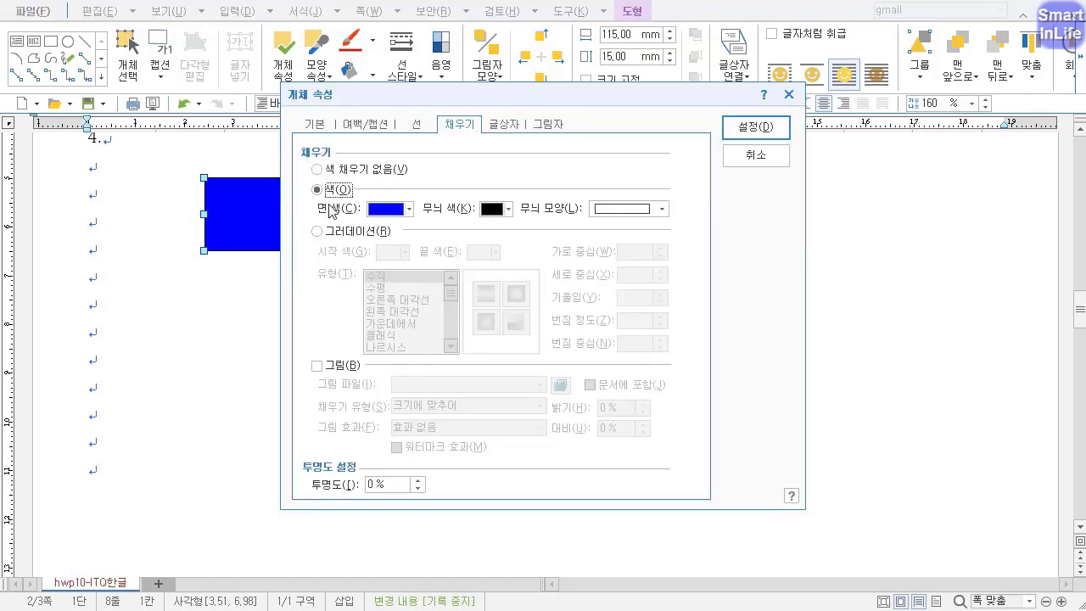
left_click(418, 127)
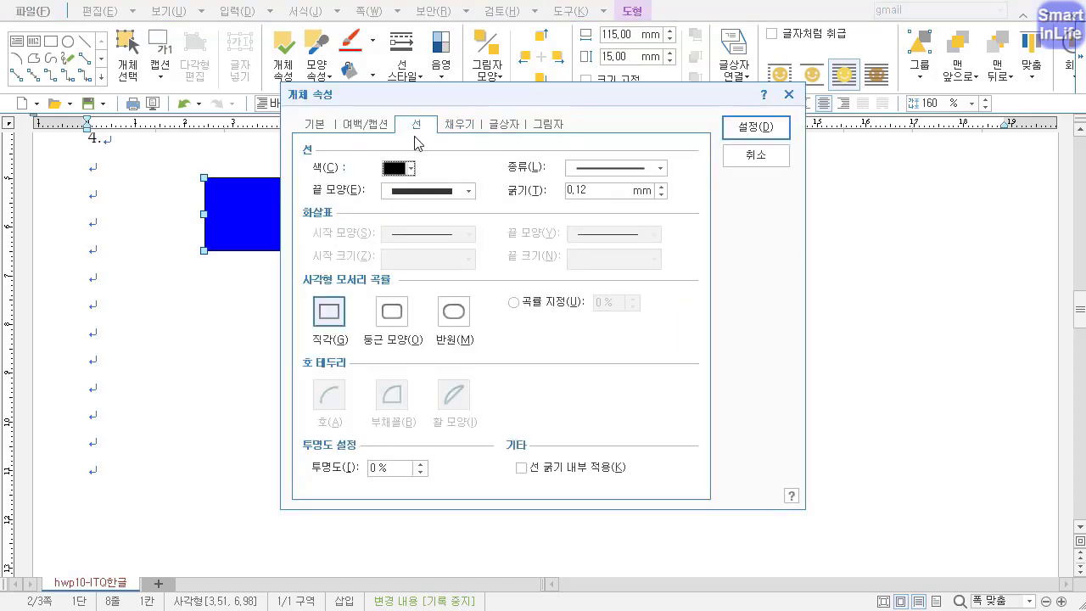
left_click(392, 314)
left_click(454, 312)
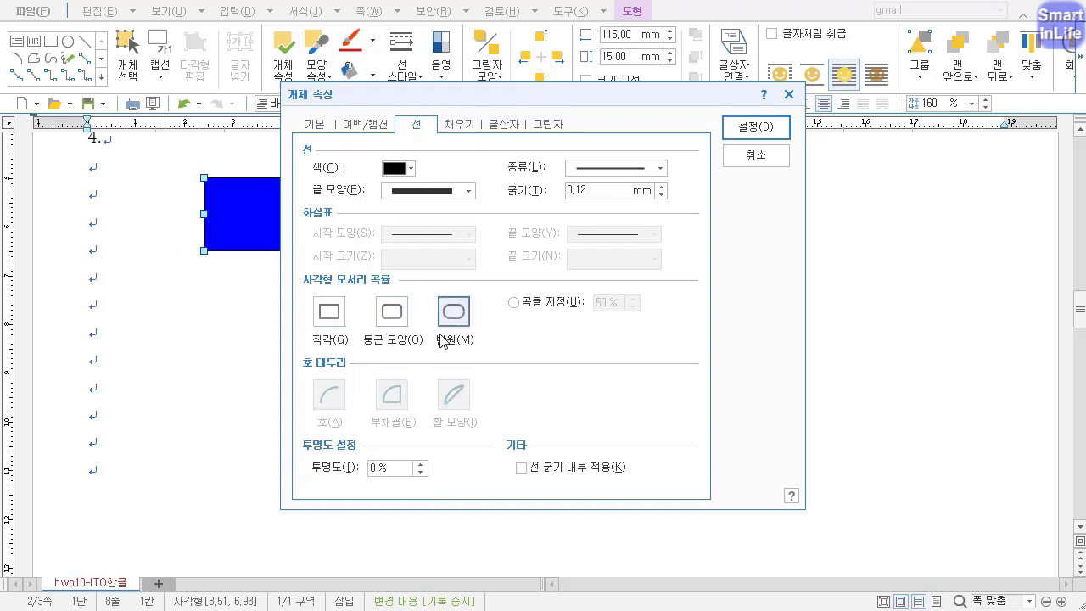
mouse_move(533, 290)
left_mouse_down()
mouse_move(633, 284)
mouse_move(648, 346)
left_mouse_up()
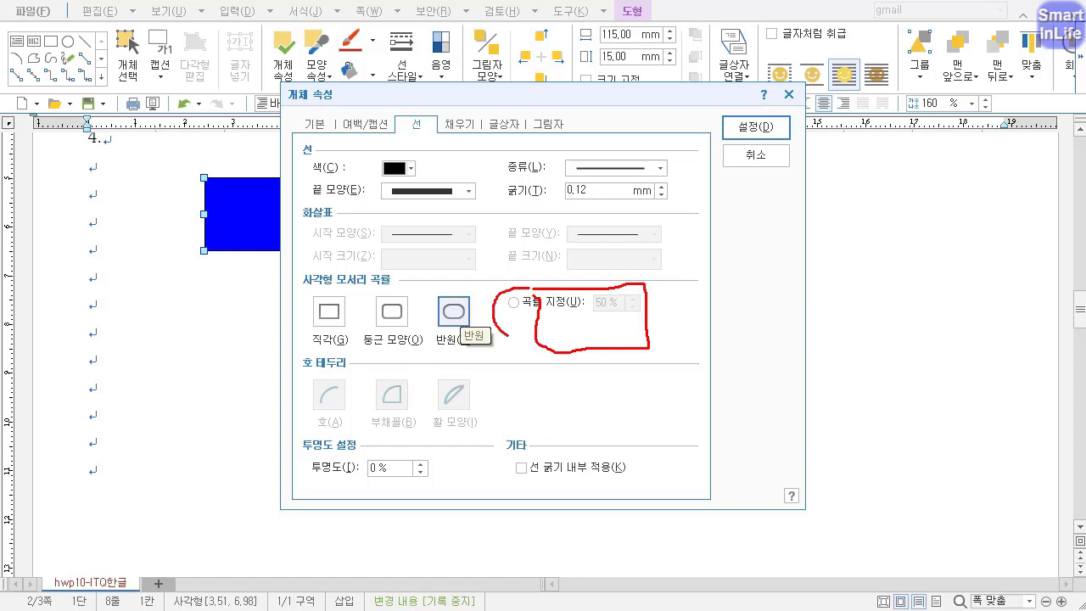
mouse_move(643, 287)
left_mouse_down()
mouse_move(681, 297)
mouse_move(665, 352)
left_mouse_up()
key("Escape")
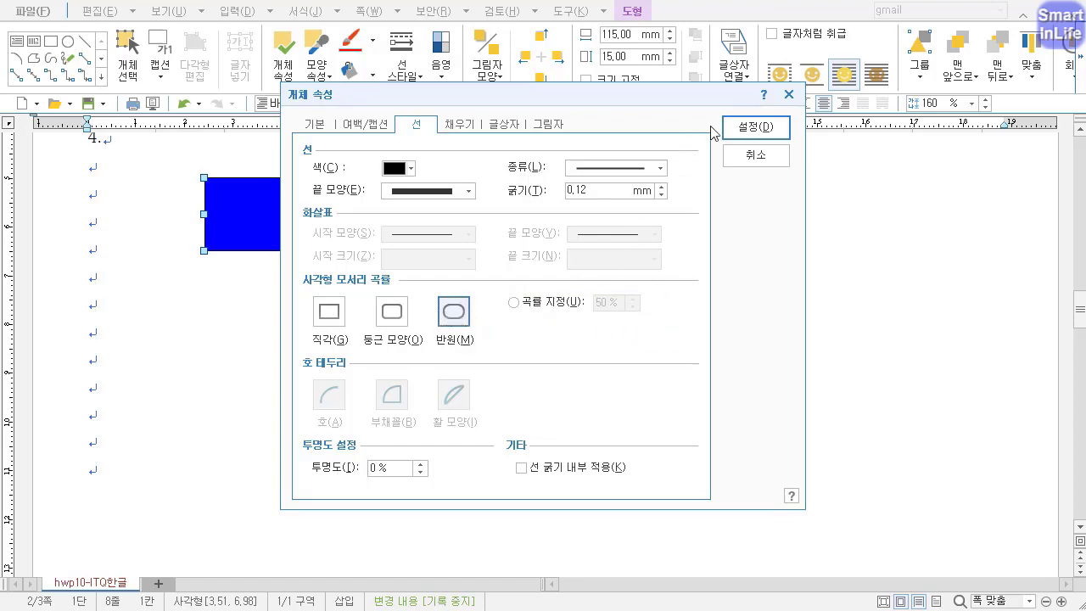
left_click(737, 127)
left_click(380, 305)
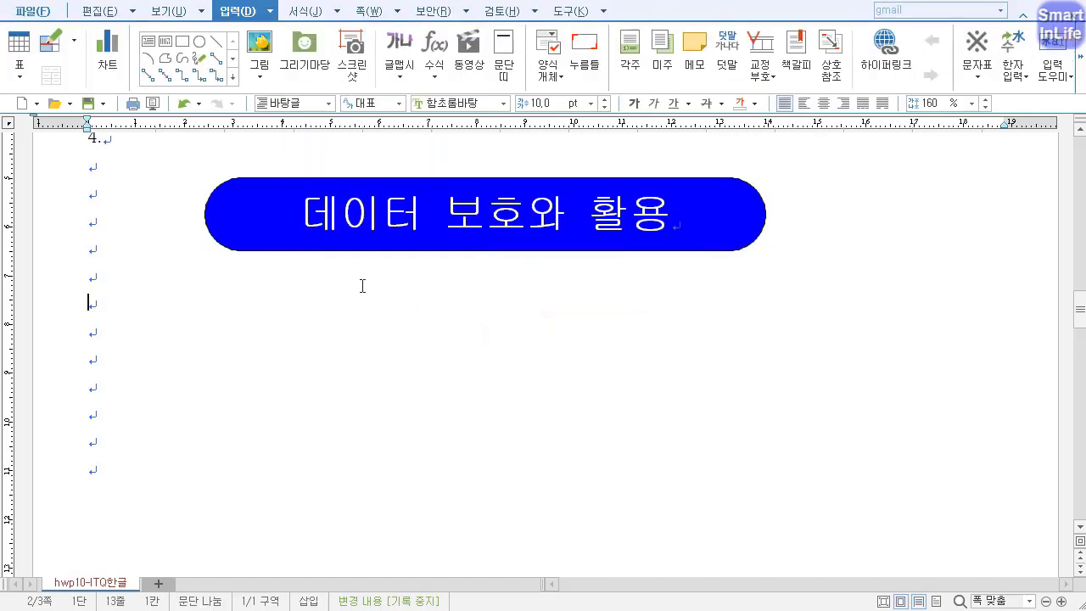
Duplicate the blue title shape straight down, directly beneath the original, and remove the copy's text box property.
left_click(437, 249)
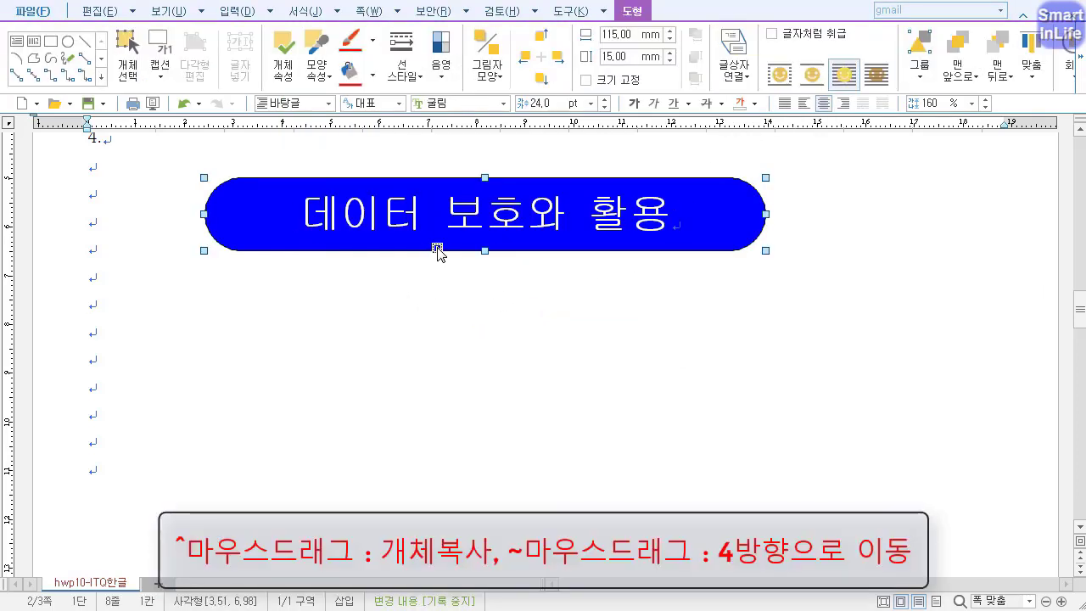
left_click_drag(437, 251, 448, 326)
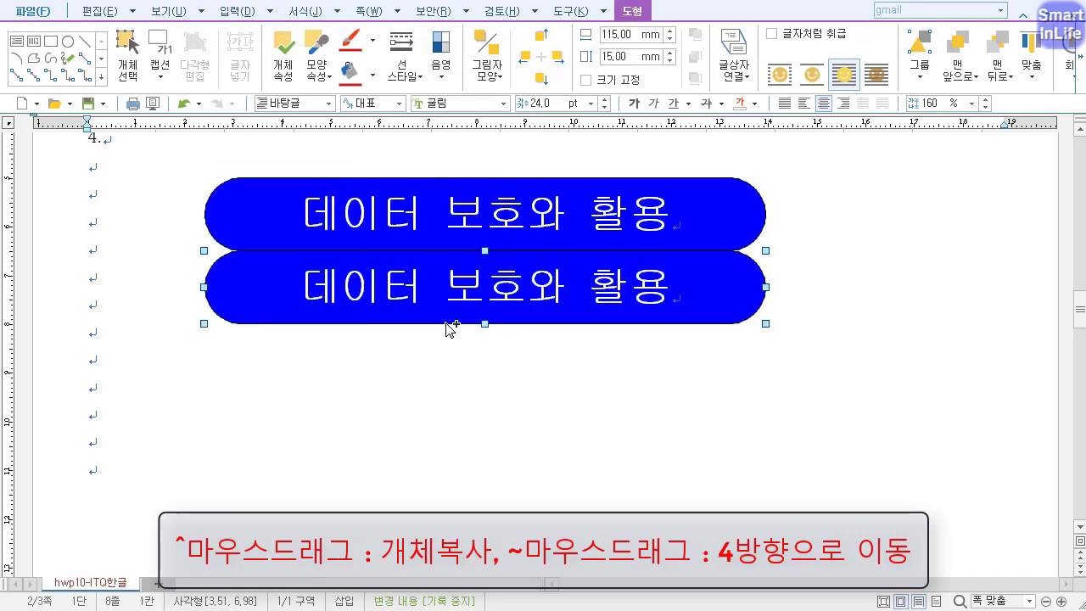
left_click_drag(1079, 310, 1079, 314)
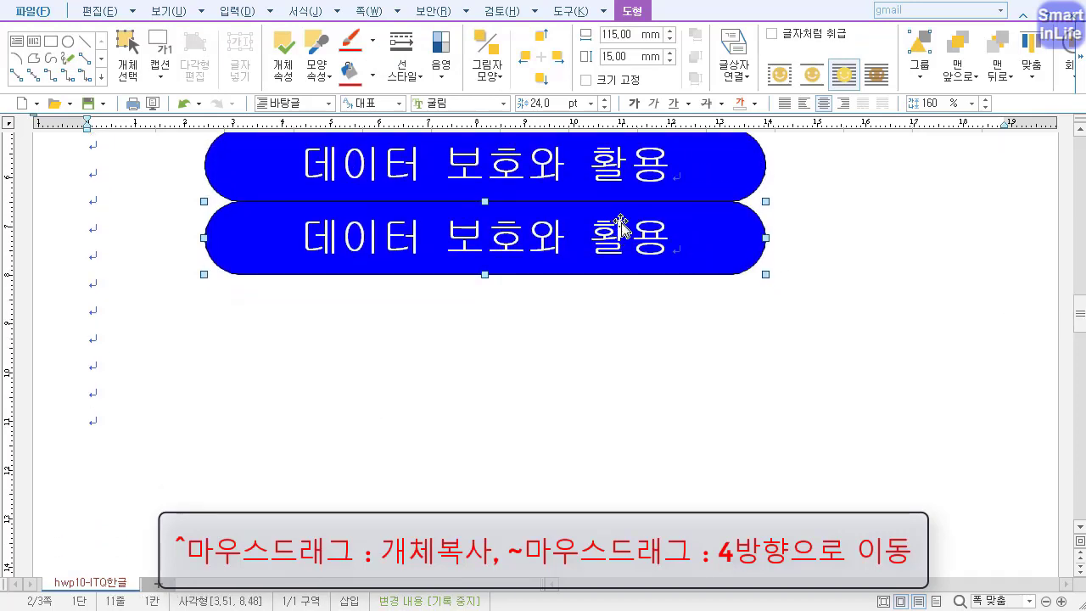
right_click(621, 225)
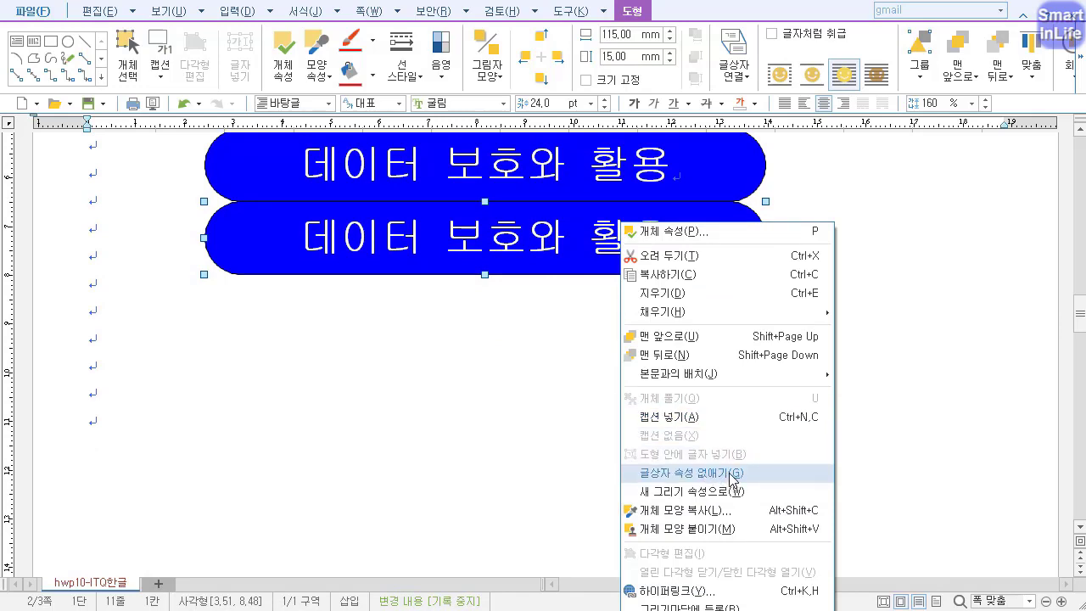
left_click(732, 475)
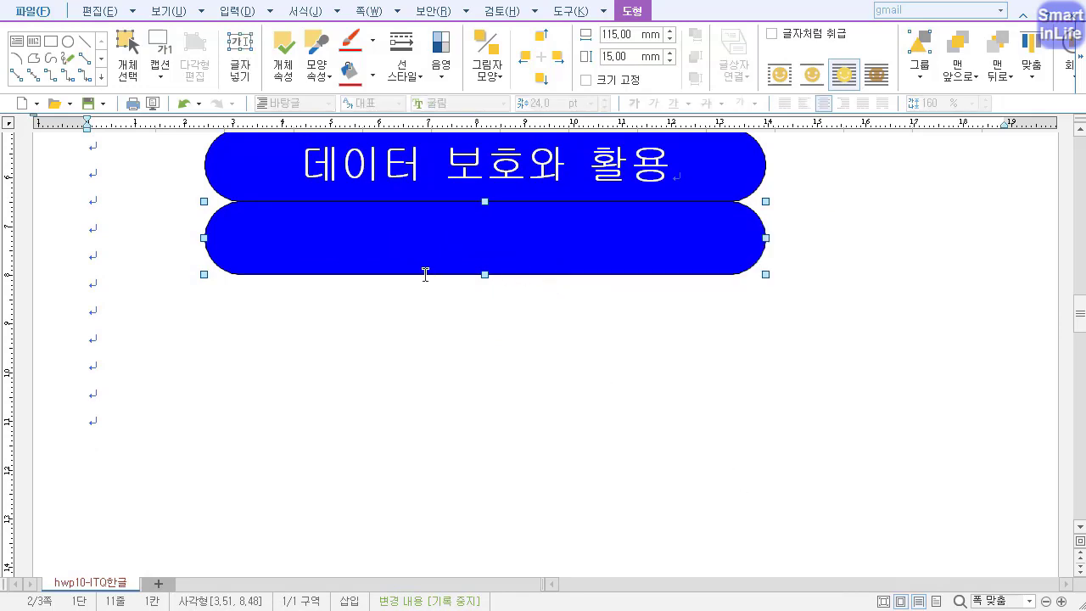
Set the copied shape's width to 70 mm and its height to 140 mm in its object properties.
double_click(267, 238)
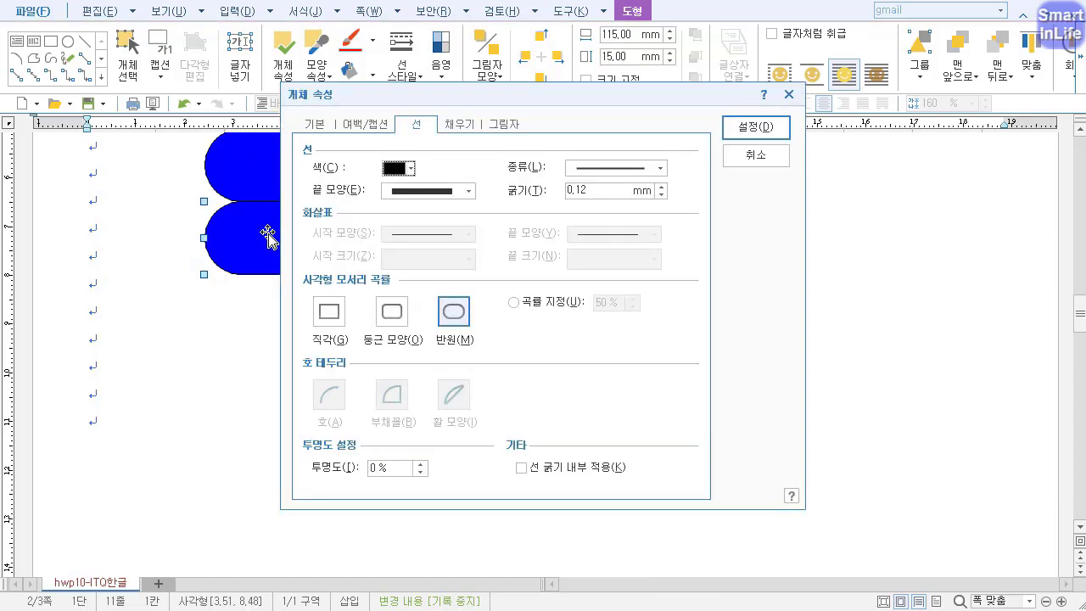
left_click(310, 124)
double_click(502, 170)
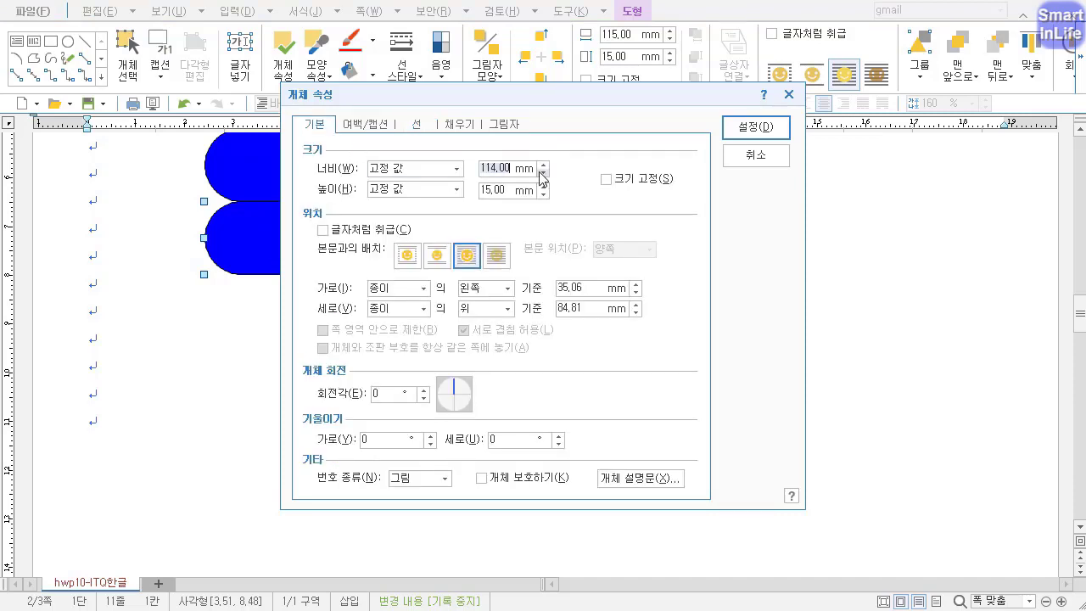
type("70")
double_click(507, 190)
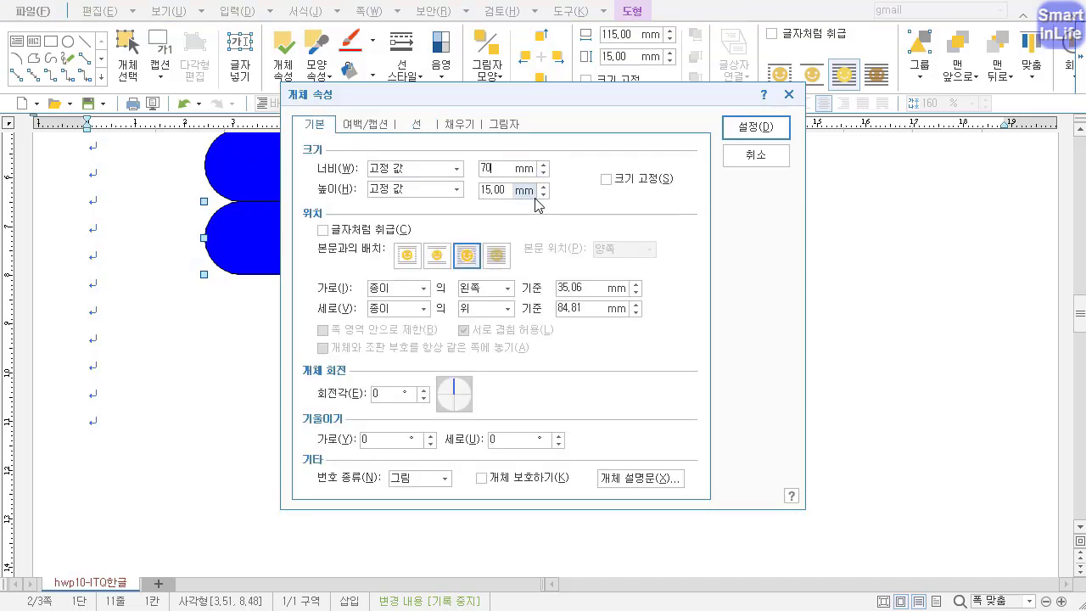
type("140")
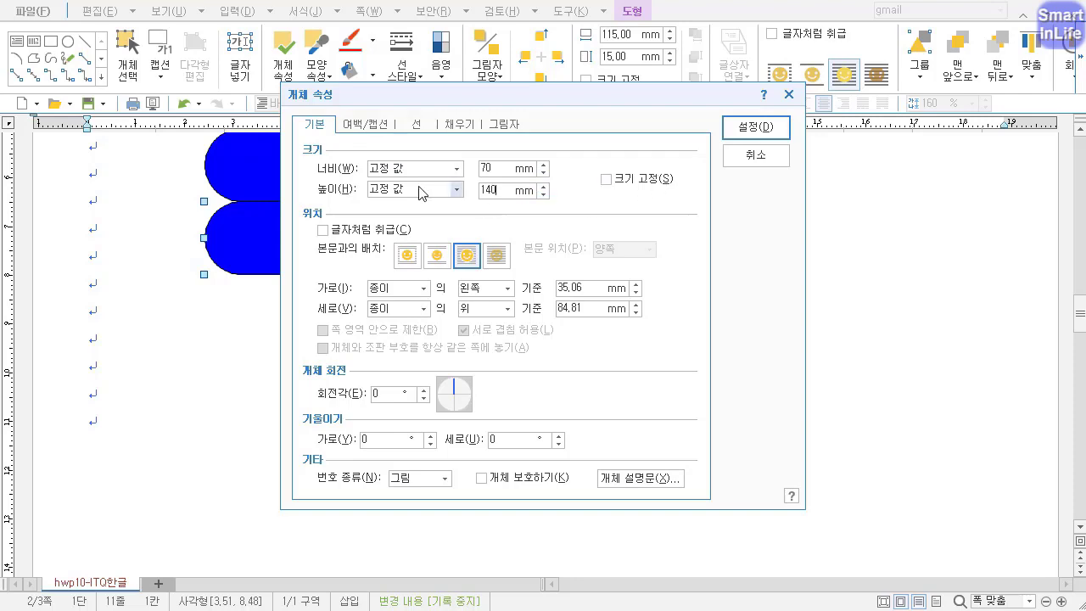
Give the copied shape square corners (직각) and a pale orange fill, apply, and move it to overlap the middle of the title shape.
left_click(415, 124)
left_click(335, 321)
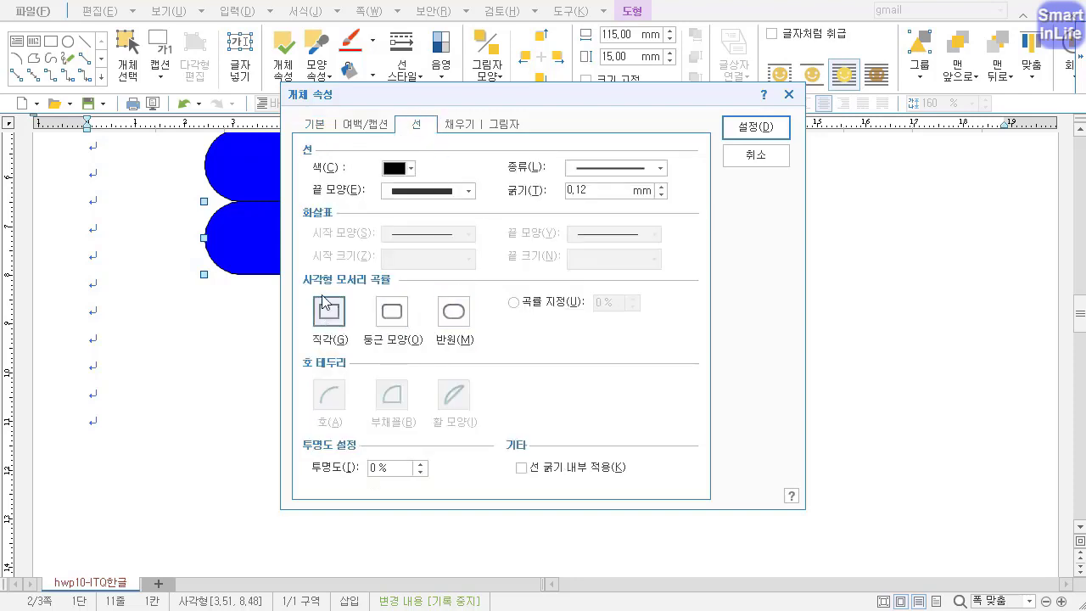
left_click(459, 125)
left_click(408, 208)
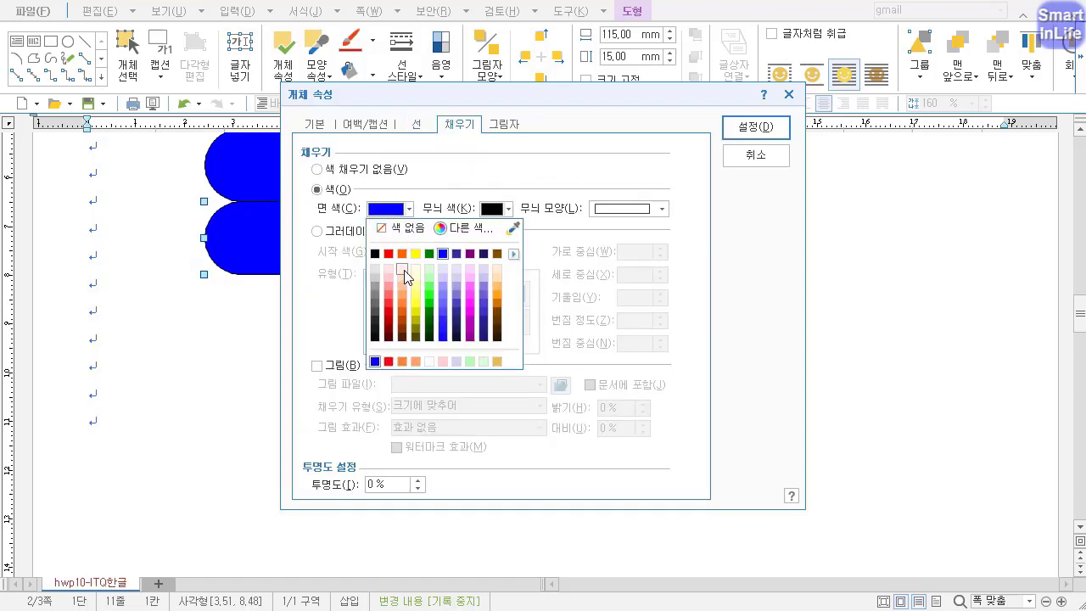
left_click(402, 270)
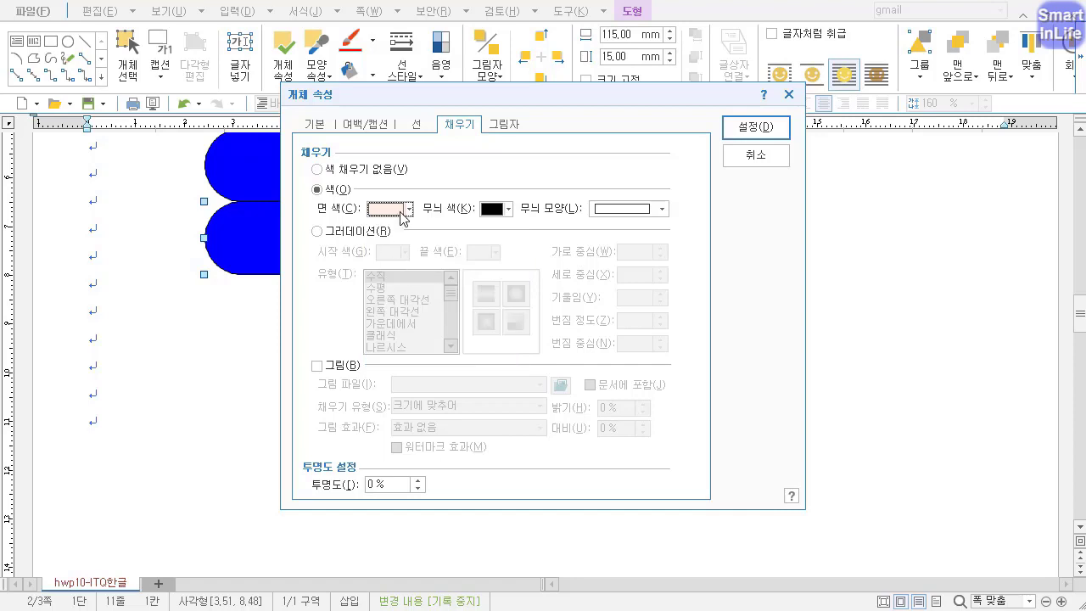
left_click(754, 129)
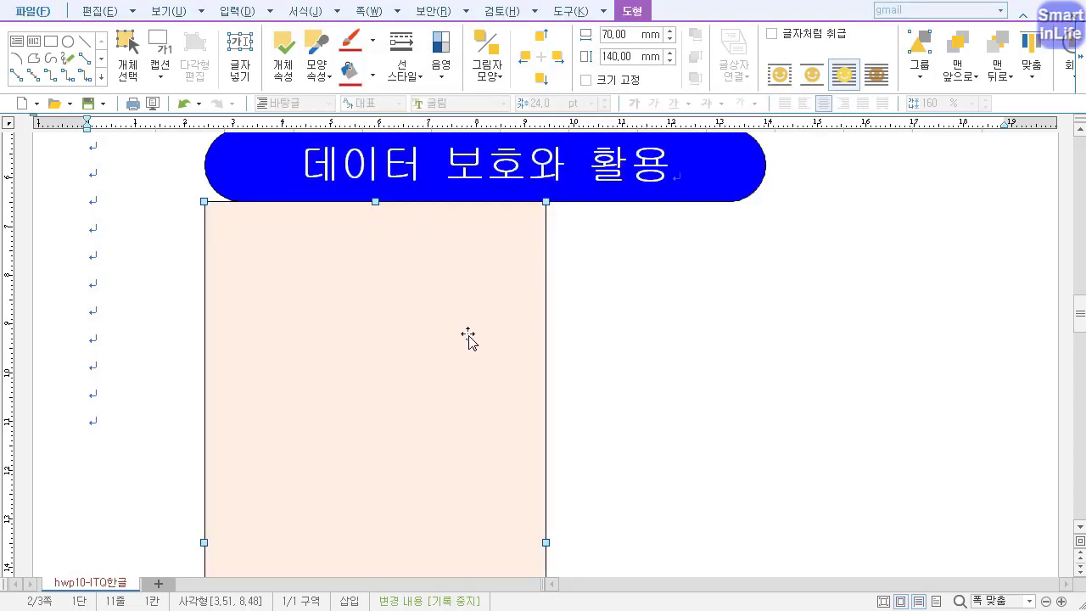
left_click_drag(456, 338, 566, 301)
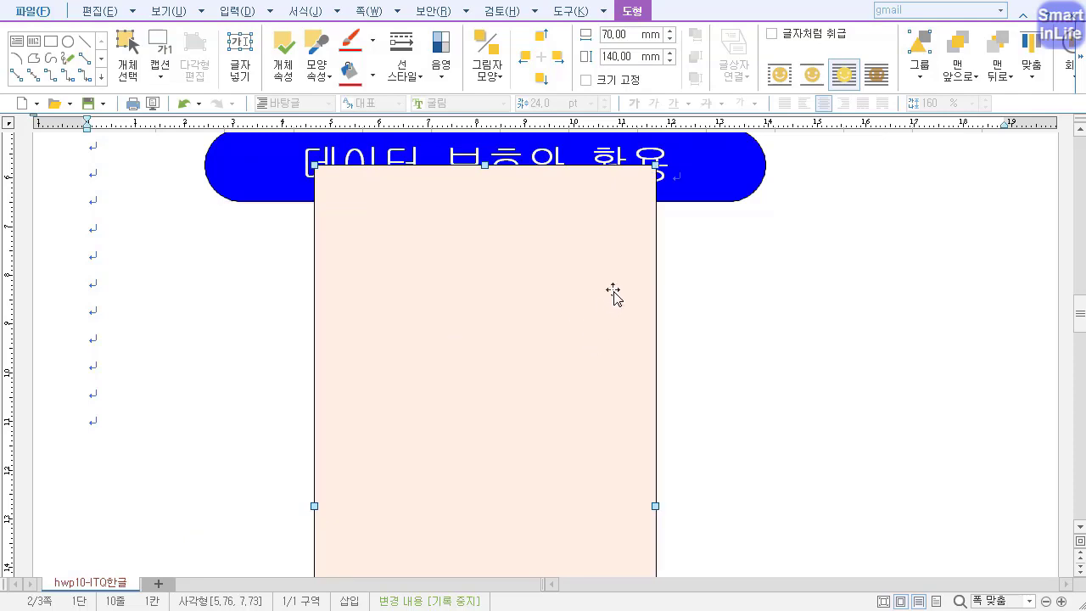
key("ctrl+2")
mouse_move(282, 182)
left_mouse_down()
mouse_move(258, 187)
mouse_move(257, 147)
mouse_move(244, 165)
left_mouse_up()
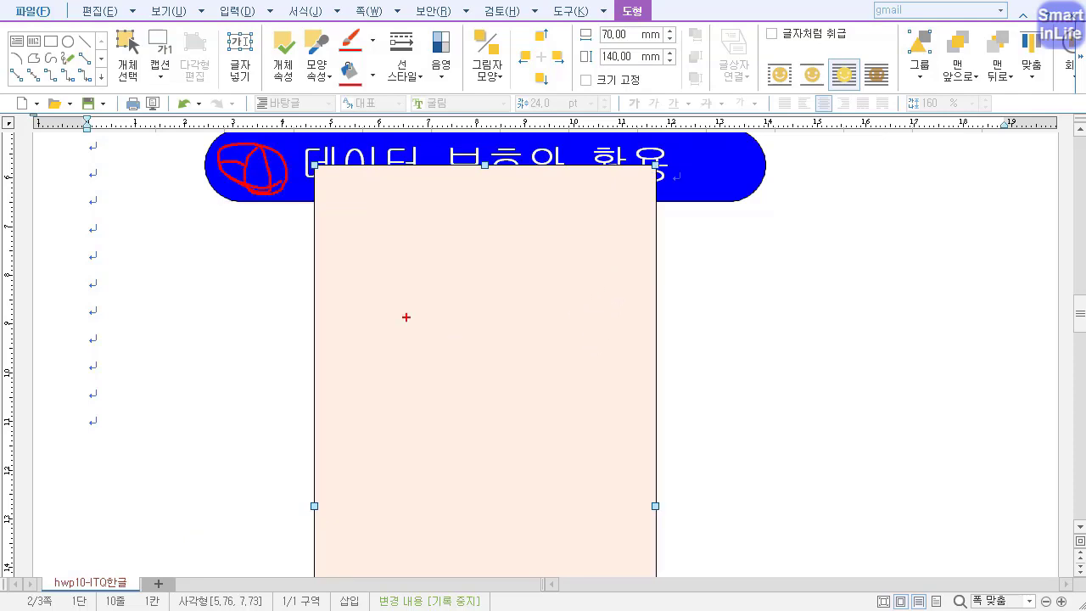
mouse_move(425, 329)
left_mouse_down()
mouse_move(382, 357)
mouse_move(331, 340)
left_mouse_up()
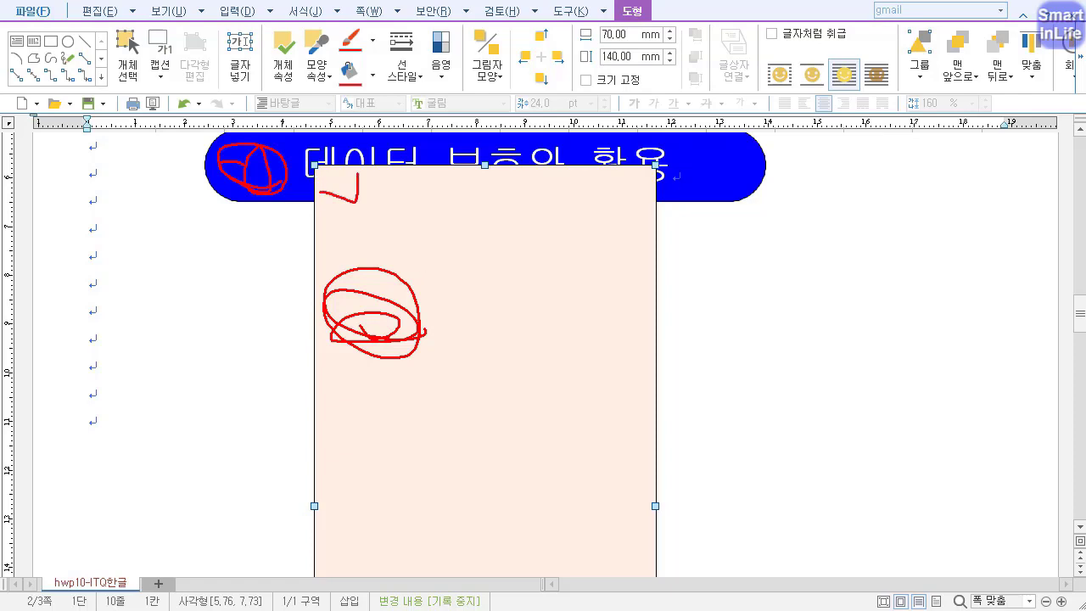
key("Escape")
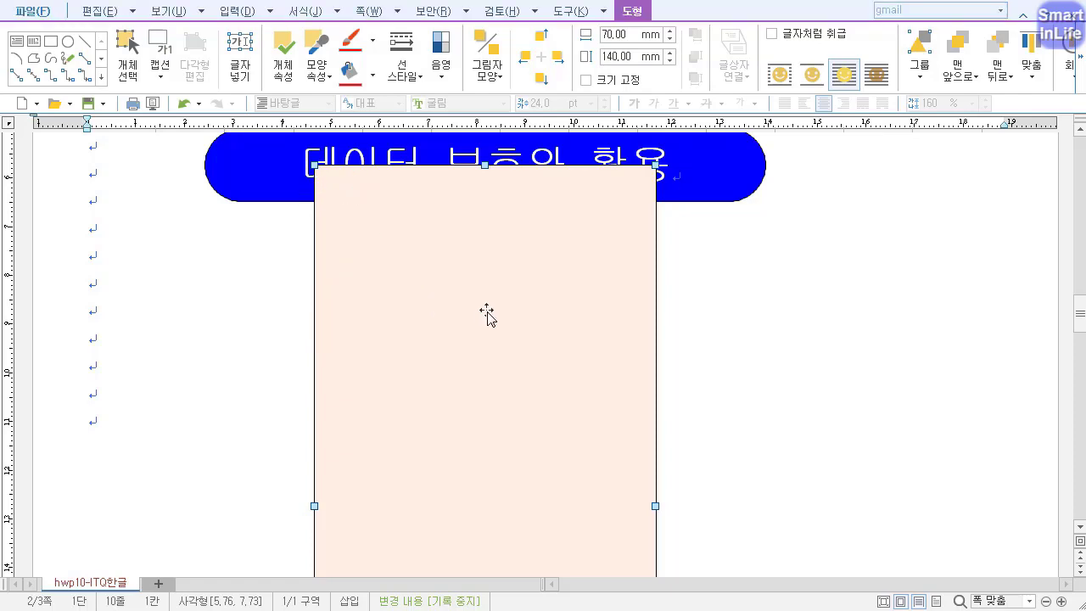
Send the pale orange rectangle behind the blue title shape and deselect it.
left_click(1000, 73)
left_click(1008, 102)
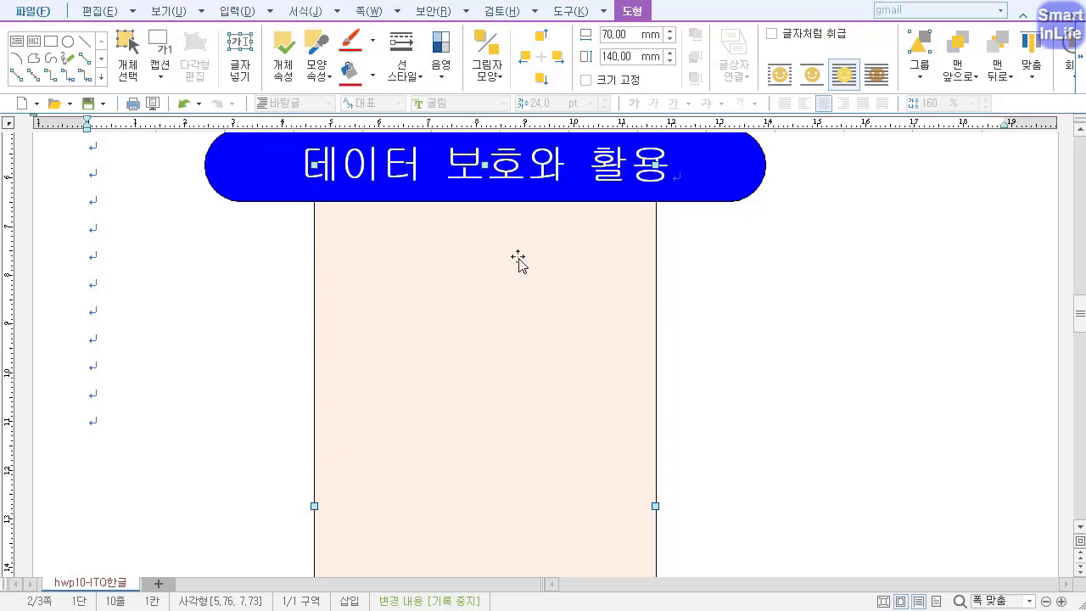
left_click(261, 311)
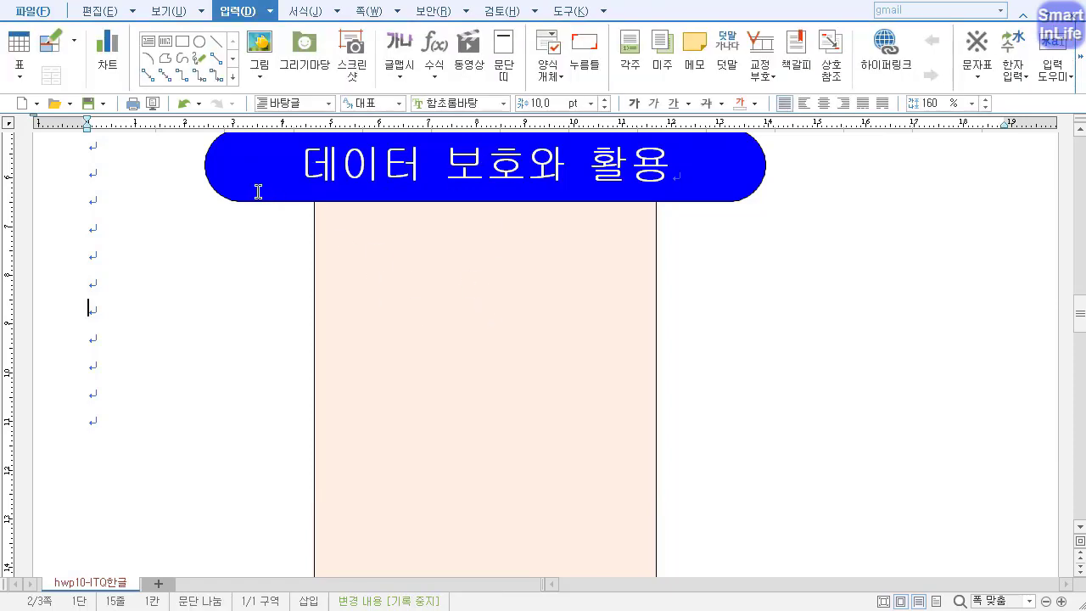
Duplicate the pale orange rectangle and give the copy a light green fill and rounded corners (둥근 모양).
left_click(259, 199)
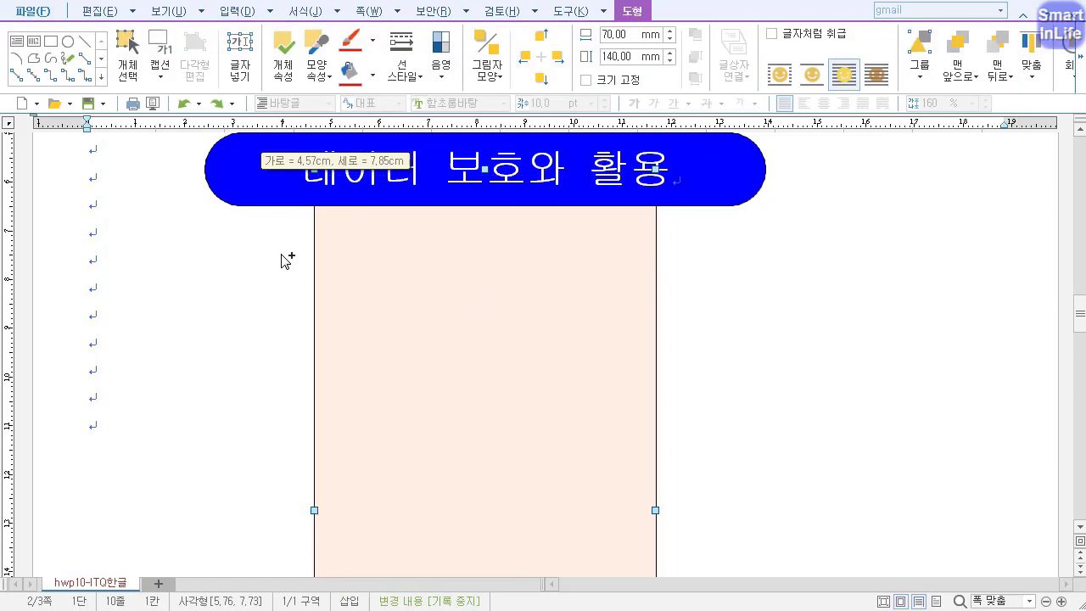
left_click_drag(282, 254, 280, 255)
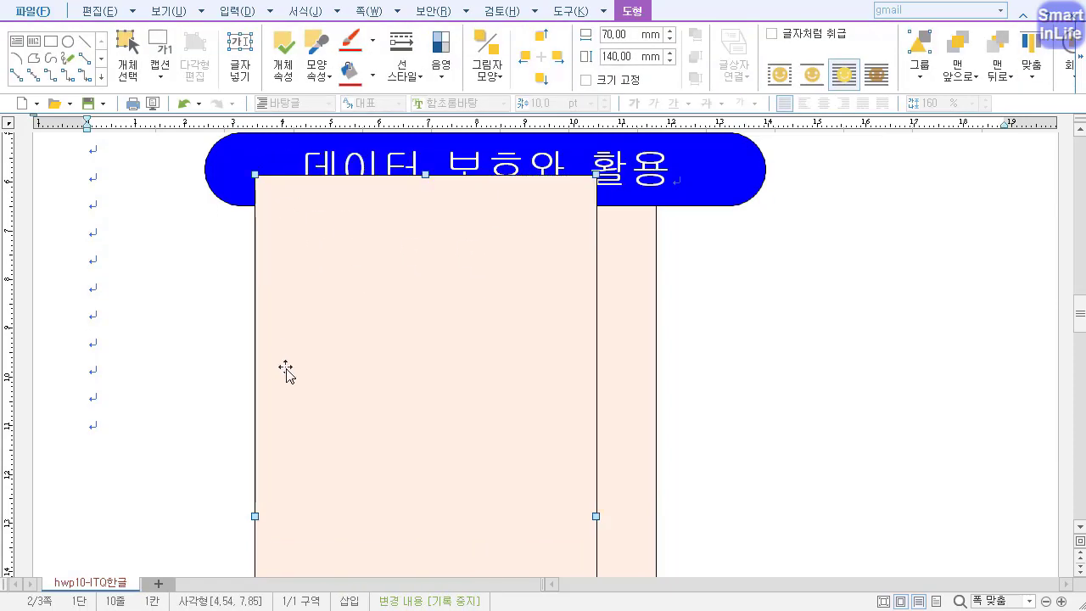
key("p")
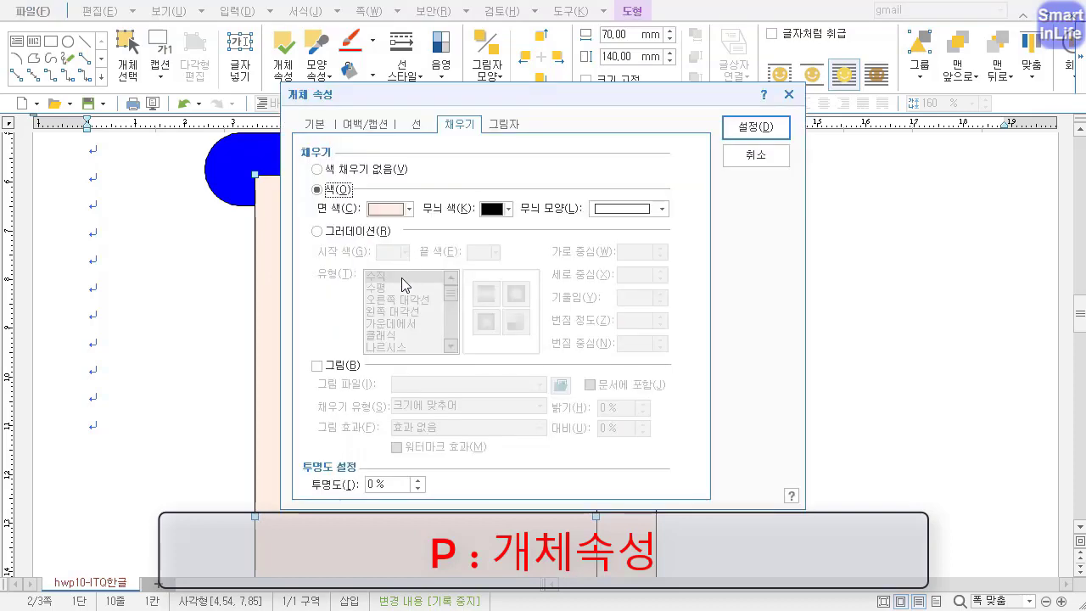
left_click(386, 209)
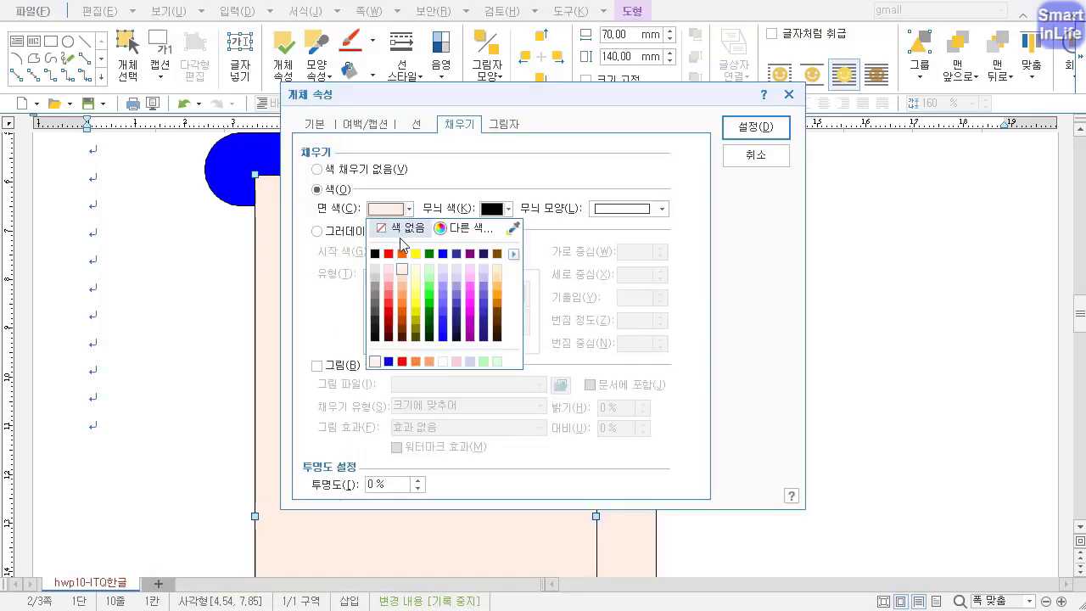
left_click(431, 277)
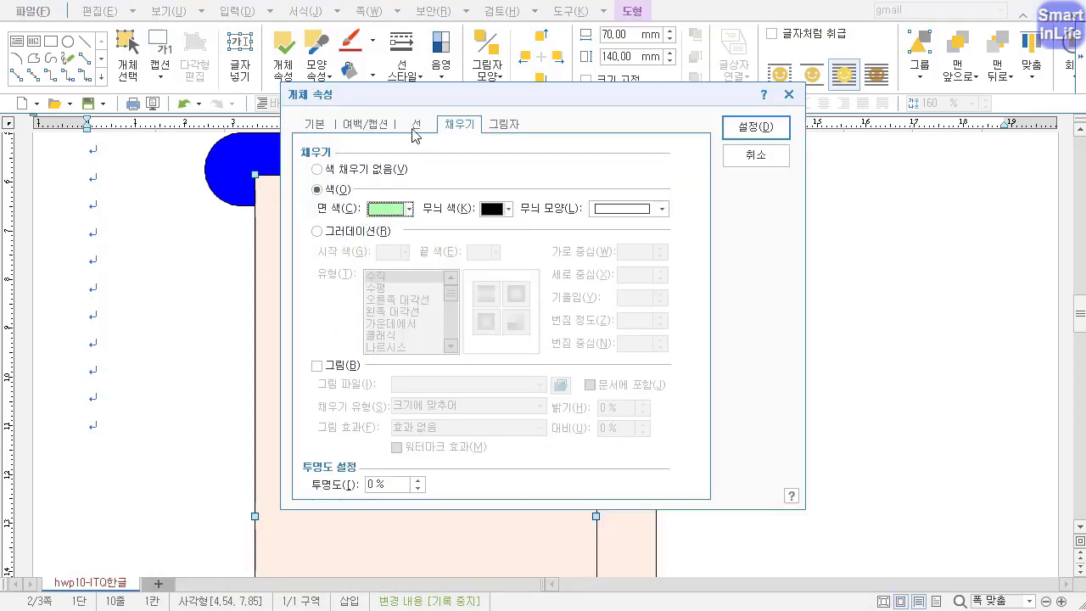
left_click(416, 126)
left_click(399, 312)
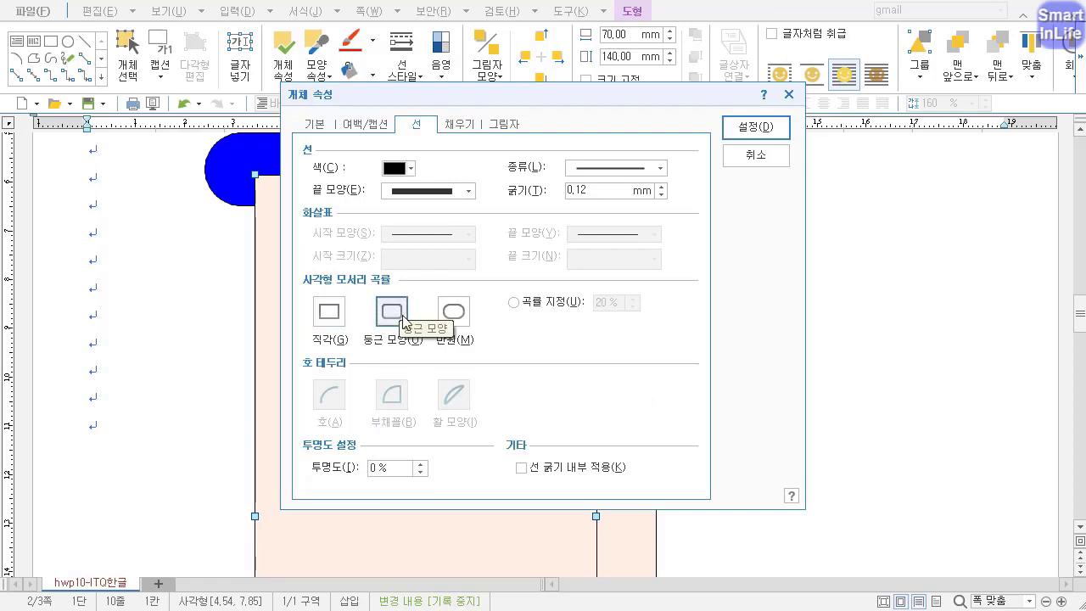
Set the copy's size to 130 mm wide and 50 mm high, apply, and place it just below the title shape.
left_click(319, 125)
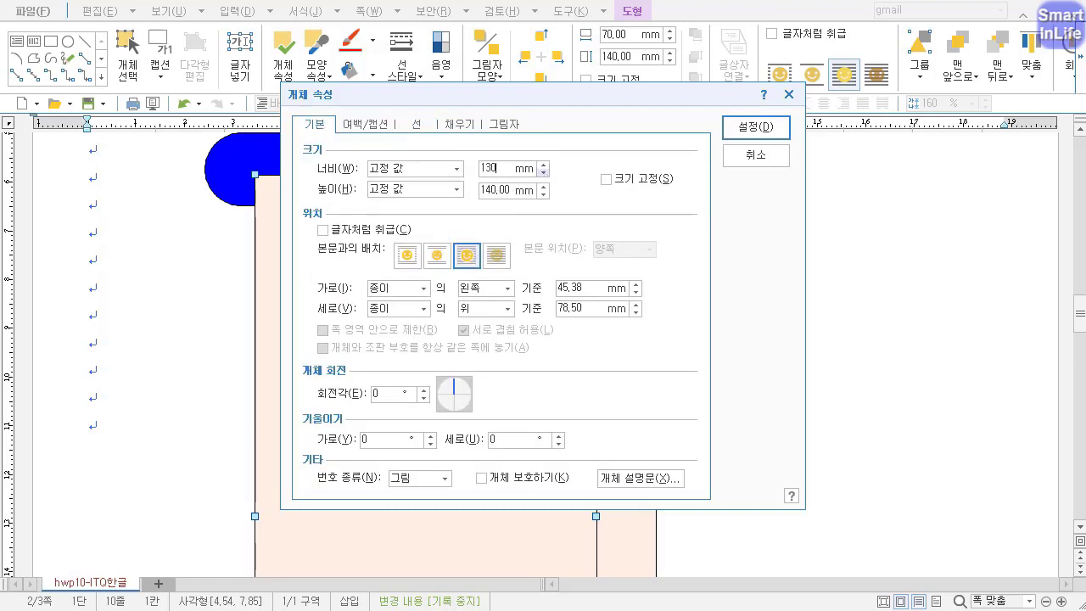
key("Tab")
type("5")
left_click(752, 132)
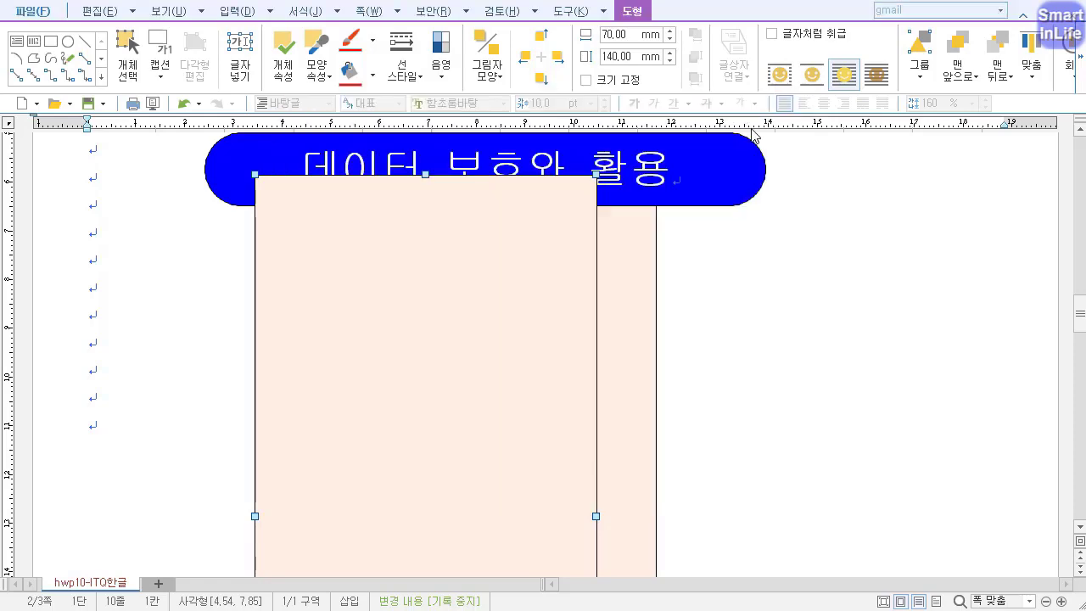
left_click_drag(613, 293, 540, 350)
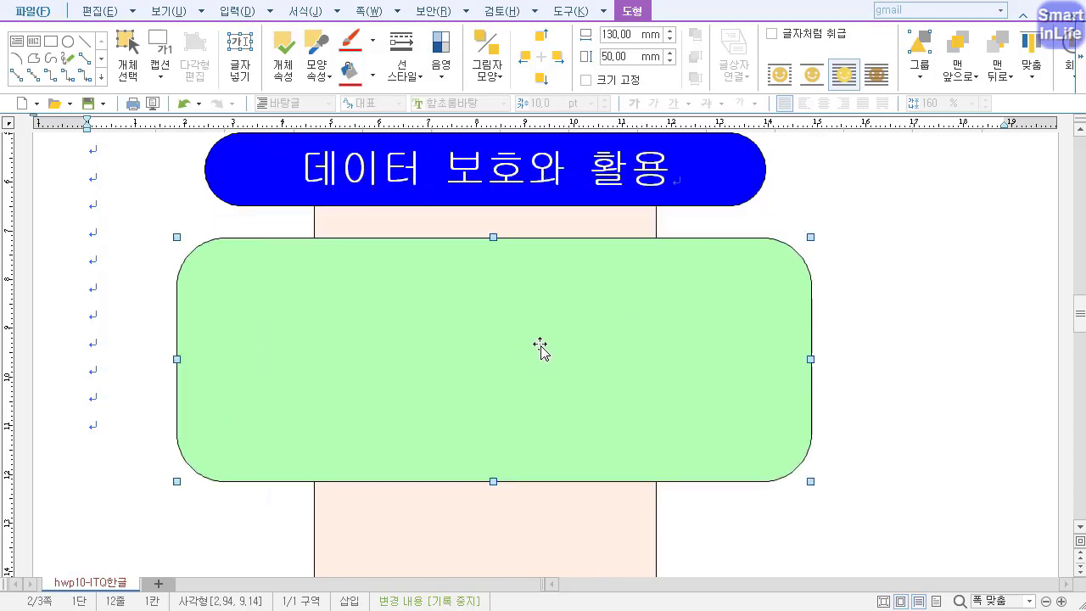
Select the green, pale orange and blue title shapes together and align them on their horizontal centres (가운데 맞춤).
left_click(509, 197, "shift")
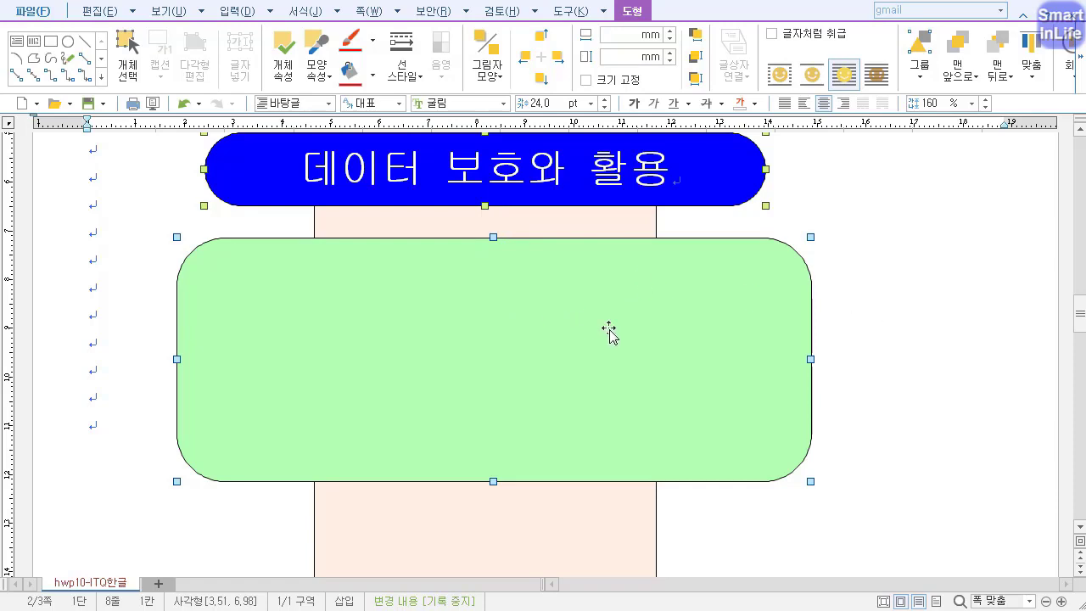
left_click(535, 224, "shift")
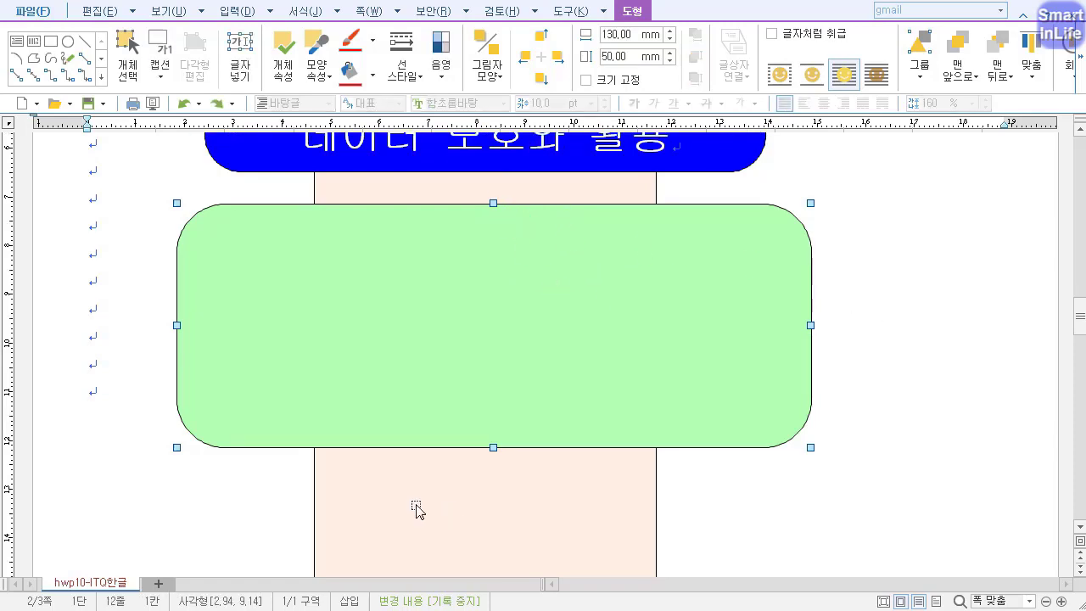
left_click(414, 503, "shift")
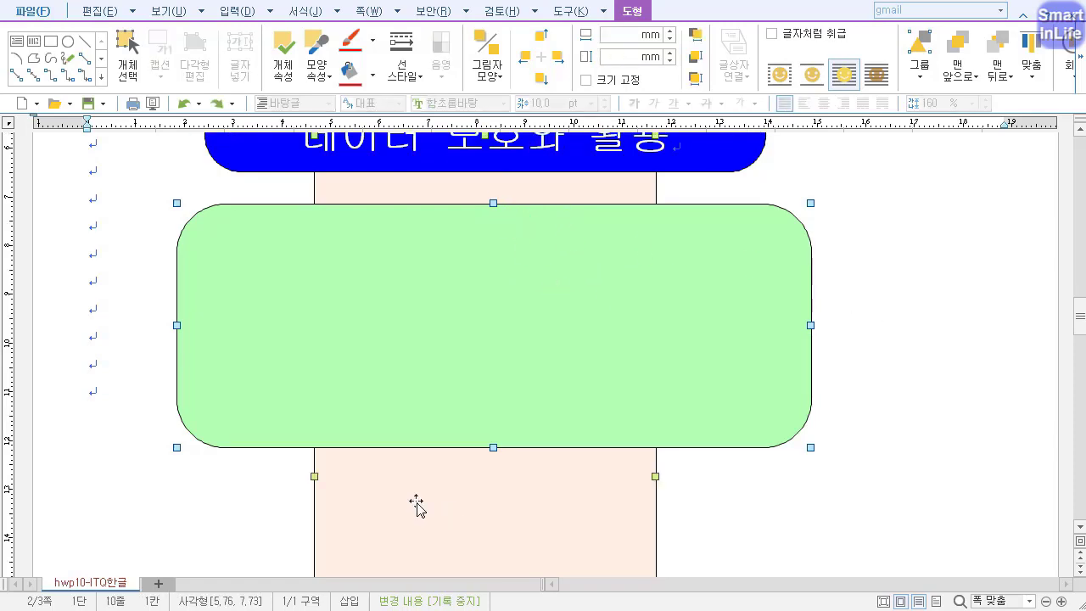
left_click(257, 158, "shift")
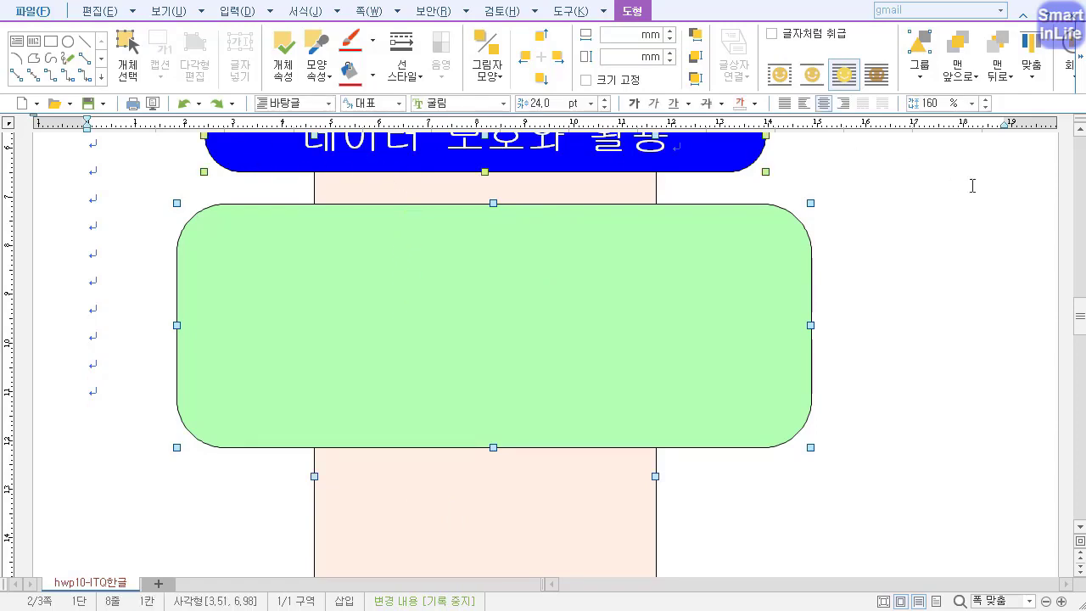
left_click(1080, 81)
left_click(979, 80)
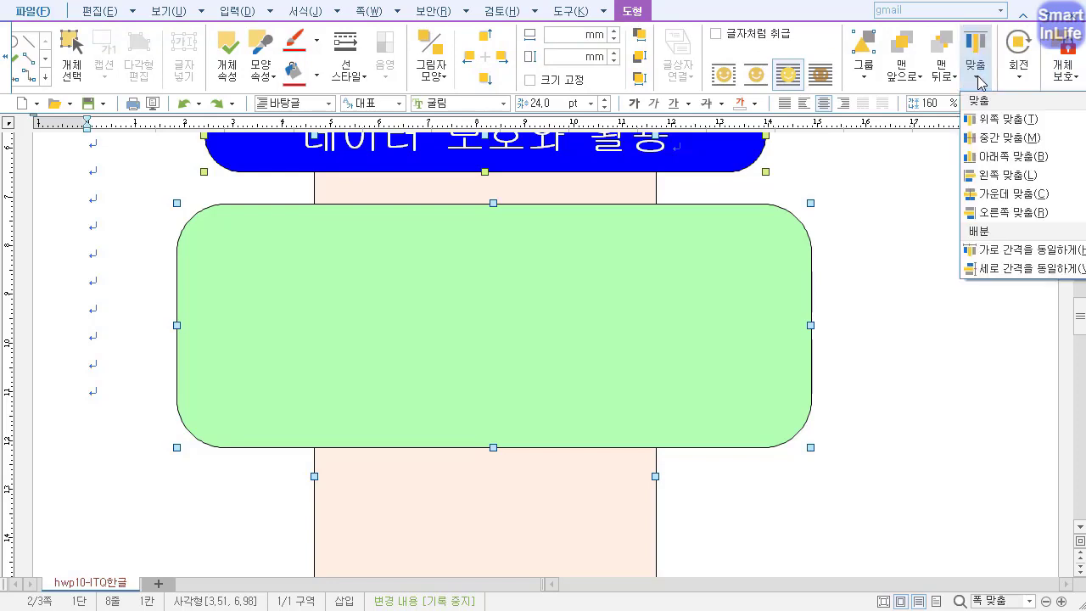
left_click(995, 199)
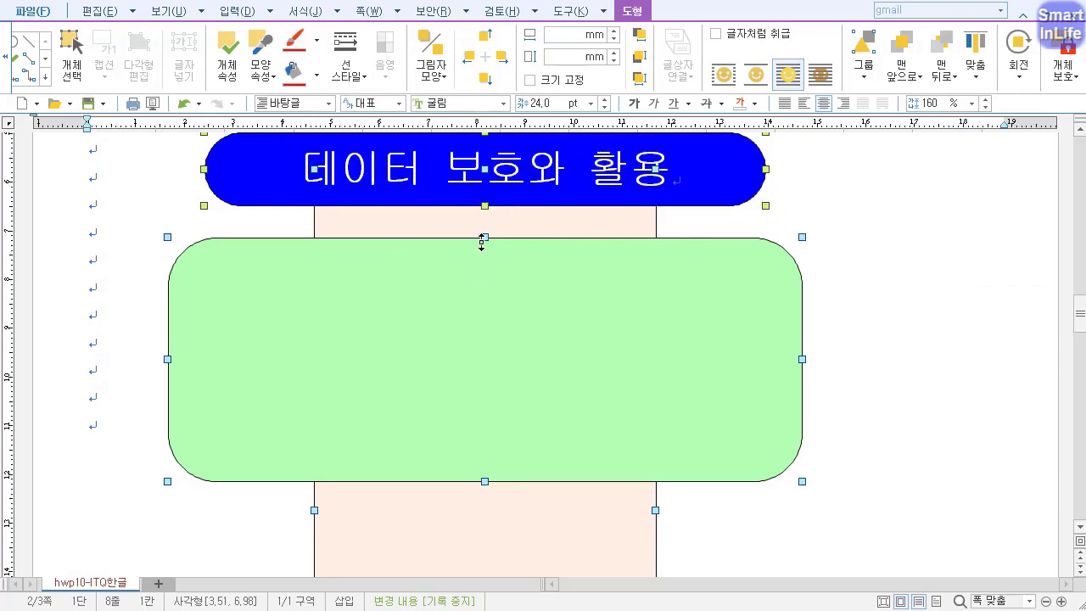
left_click_drag(487, 188, 488, 333)
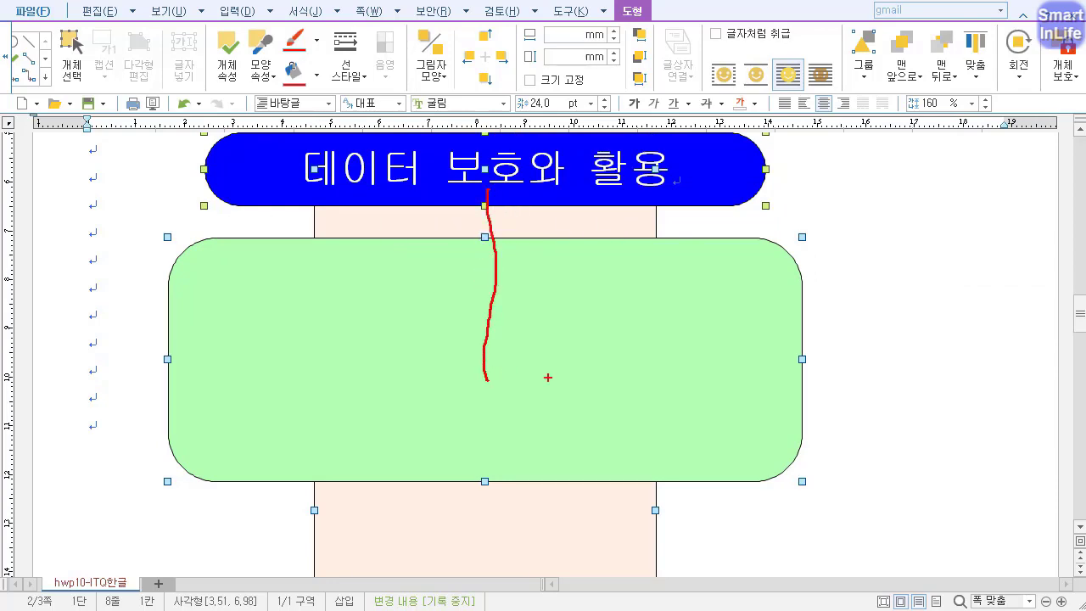
scroll(509, 339, "down", 5)
left_click(793, 278)
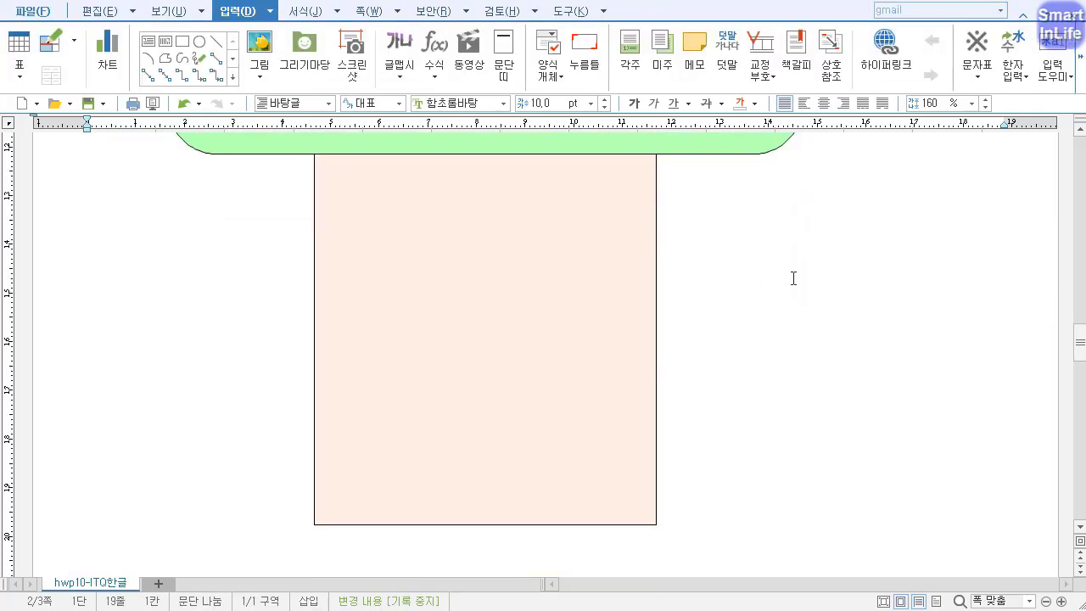
scroll(1053, 340, "up", 5)
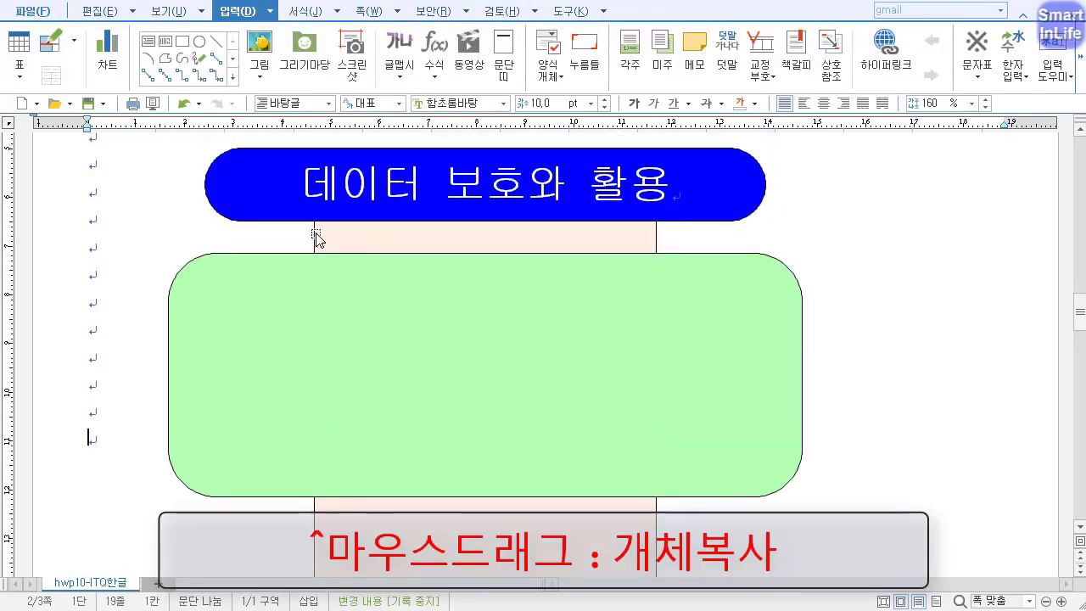
Duplicate the blue title shape to the lower edge of the green shape and delete all text in the copy.
left_click(255, 218)
left_click_drag(255, 218, 230, 559)
scroll(1052, 327, "down", 4)
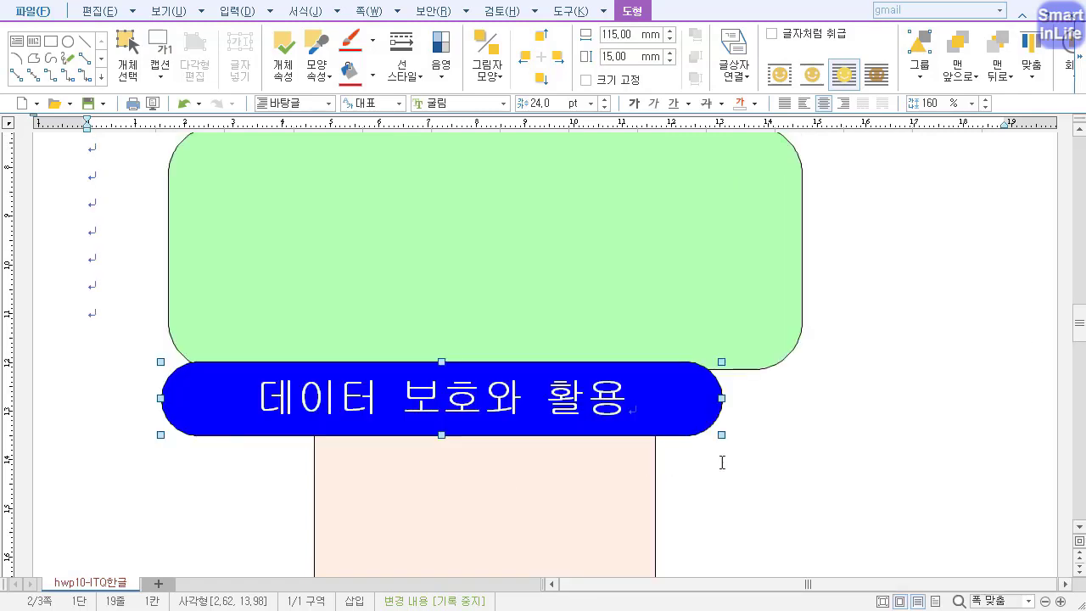
left_click(723, 461)
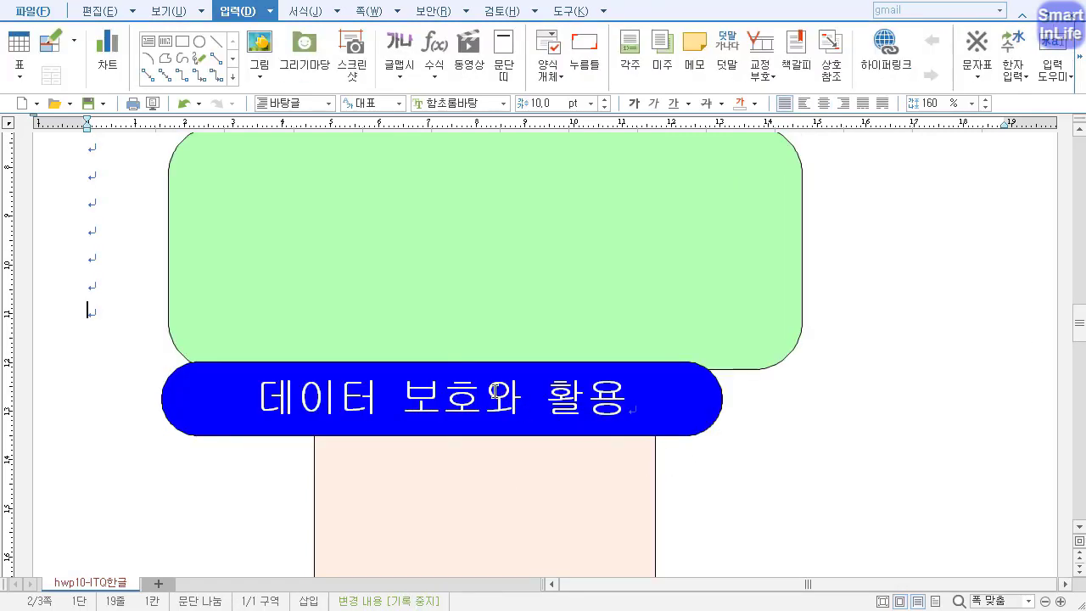
left_click(482, 395)
triple_click(483, 395)
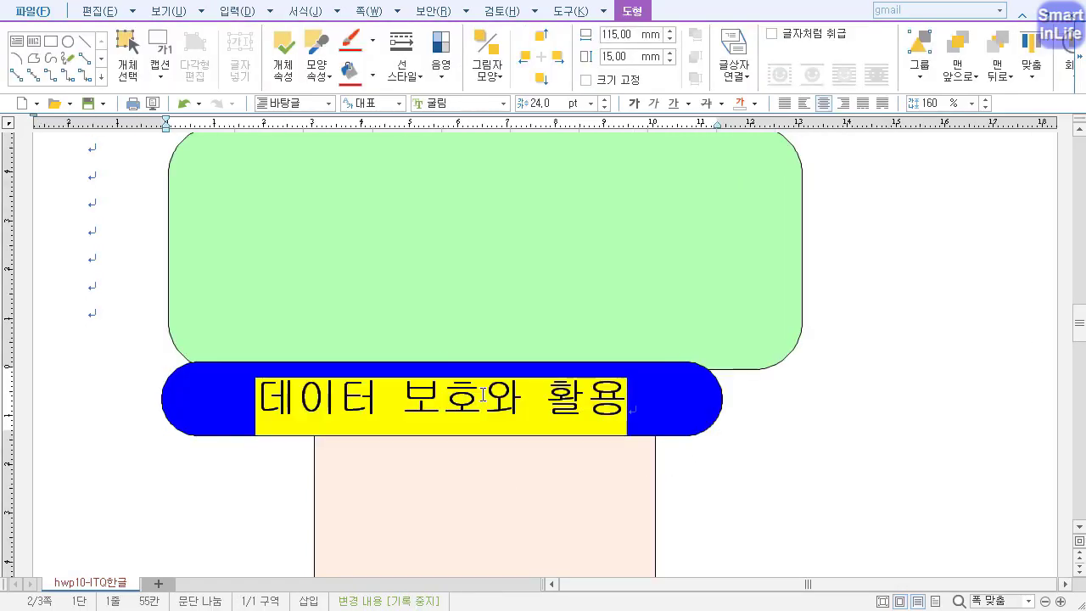
key("Delete")
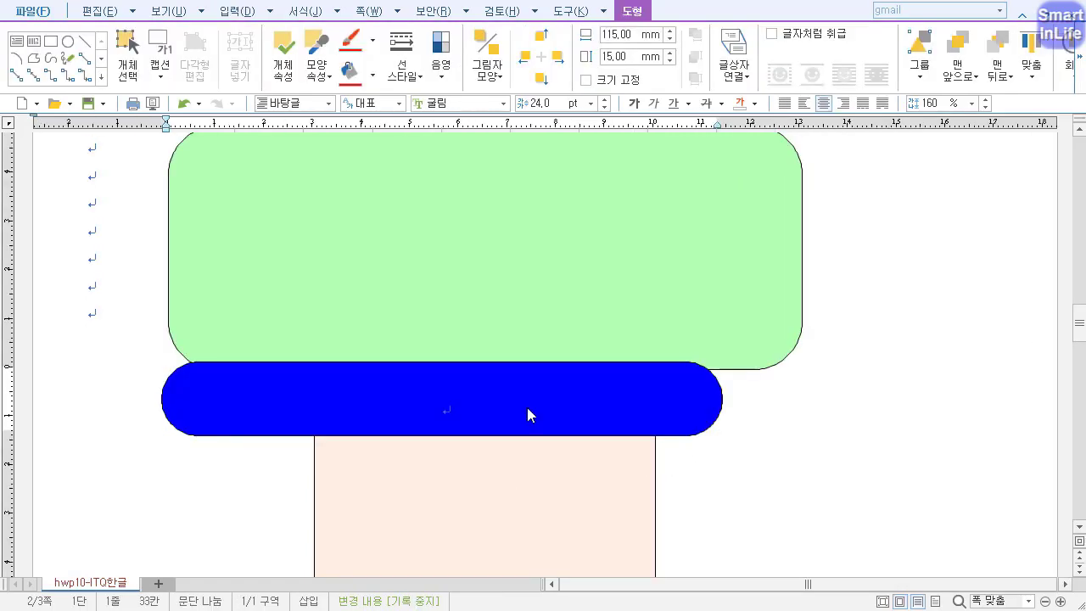
Narrow the empty blue copy to about 29 mm wide and move it below the green shape's lower-left corner.
left_click(719, 406)
left_click_drag(719, 403, 303, 398)
left_click_drag(265, 423, 253, 447)
Set the small blue shape's width to 9 mm and enter a new height in its object properties.
double_click(276, 415)
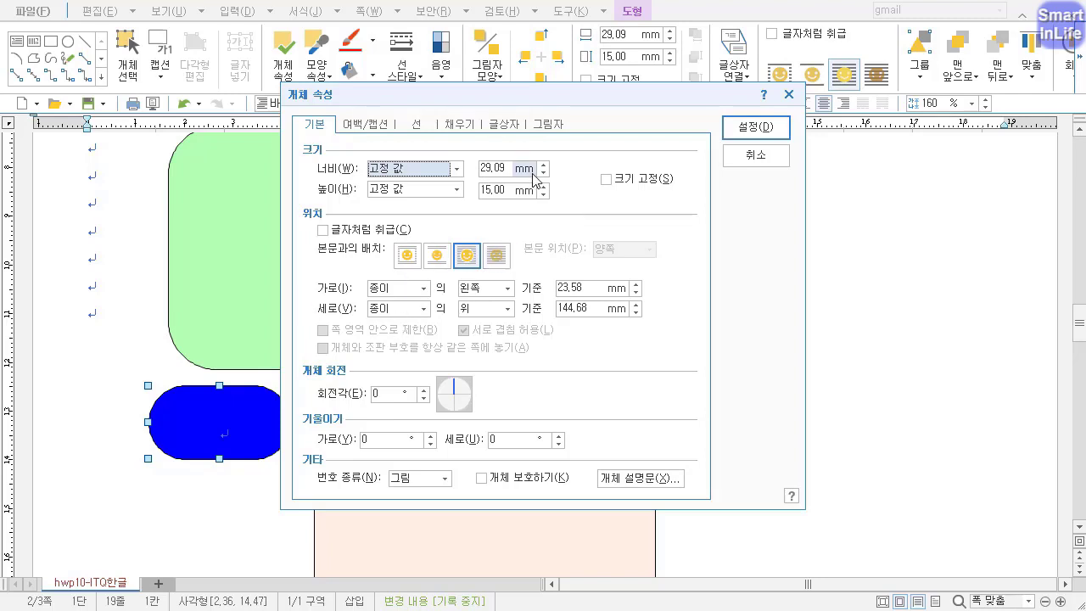
key("Tab")
type("9")
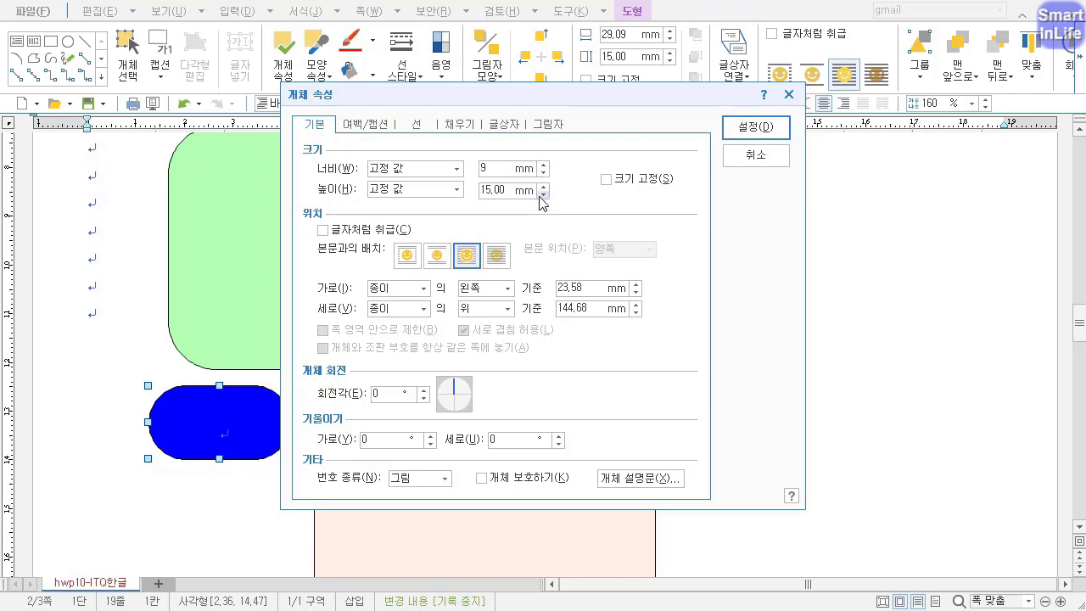
left_click(543, 194)
type("18")
Change the small blue shape's fill colour to a light tint of red.
left_click(465, 129)
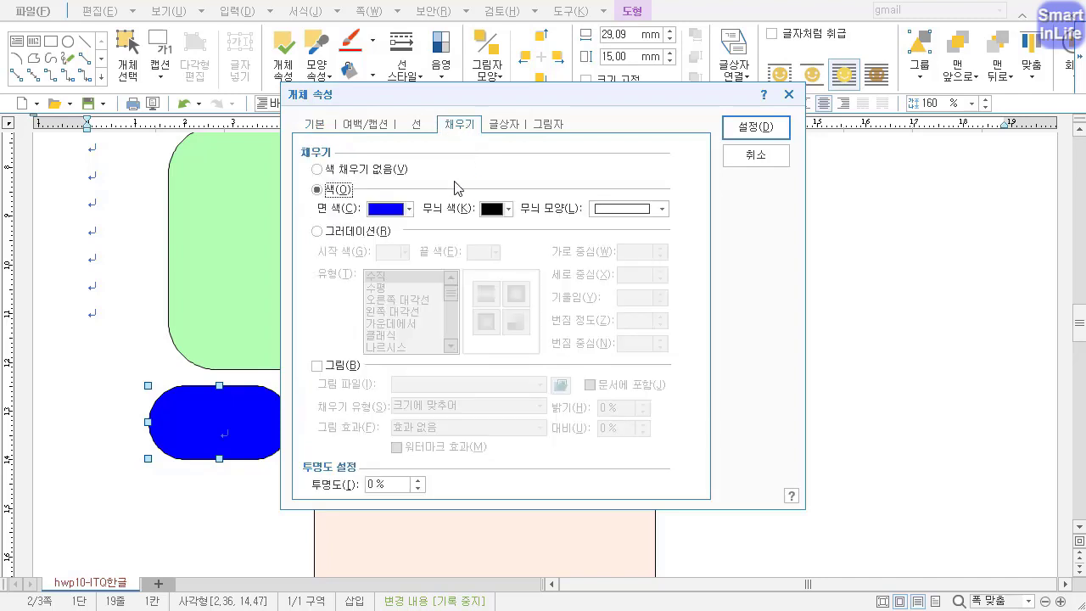
left_click(409, 208)
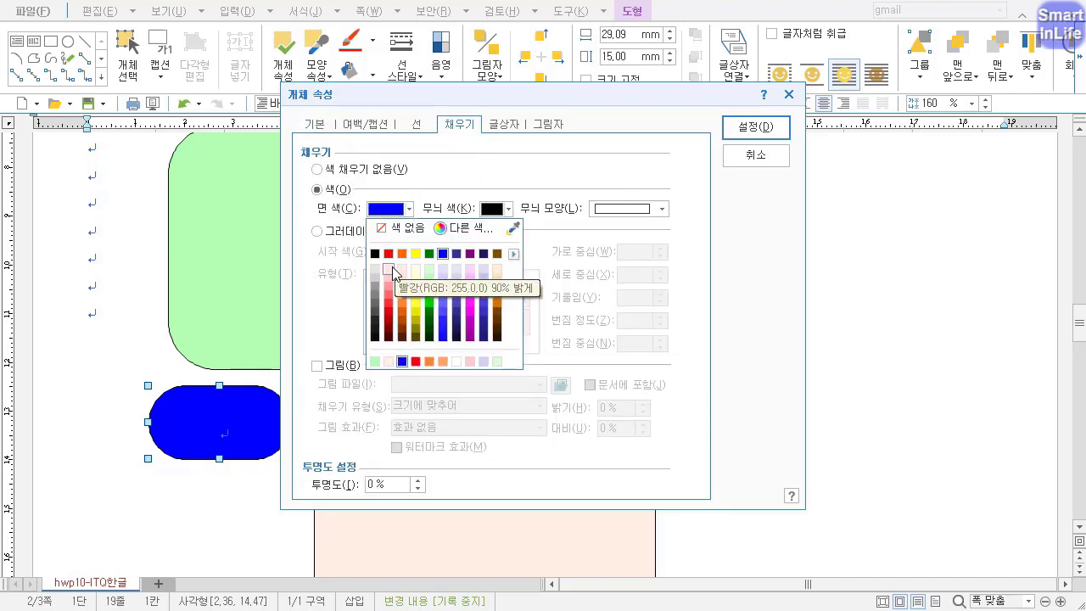
left_click(391, 270)
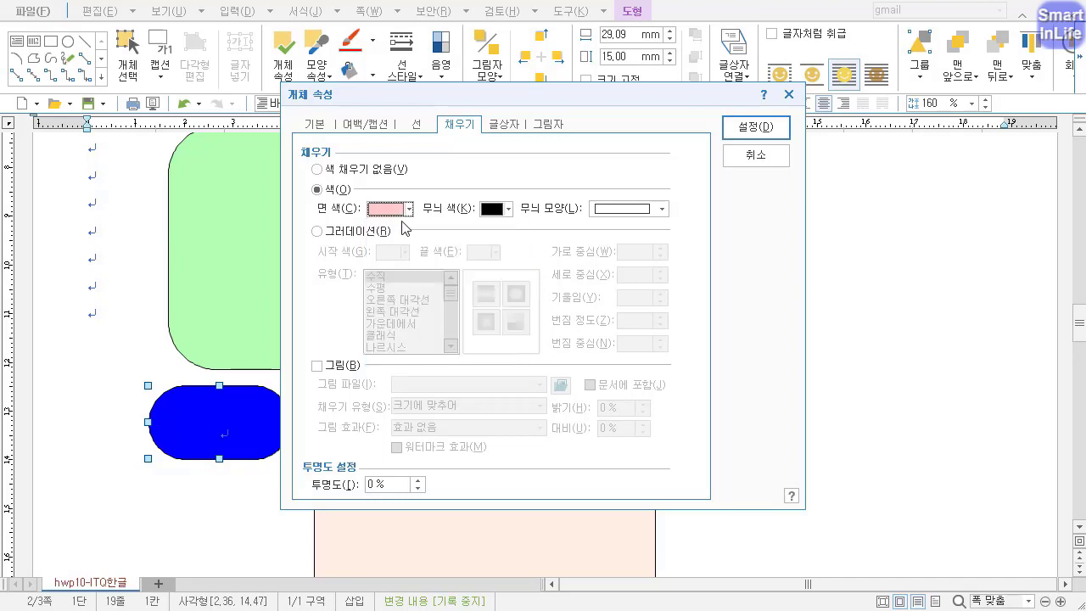
Give the small shape rounded (둥근 모양) corners and apply its object properties.
left_click(419, 129)
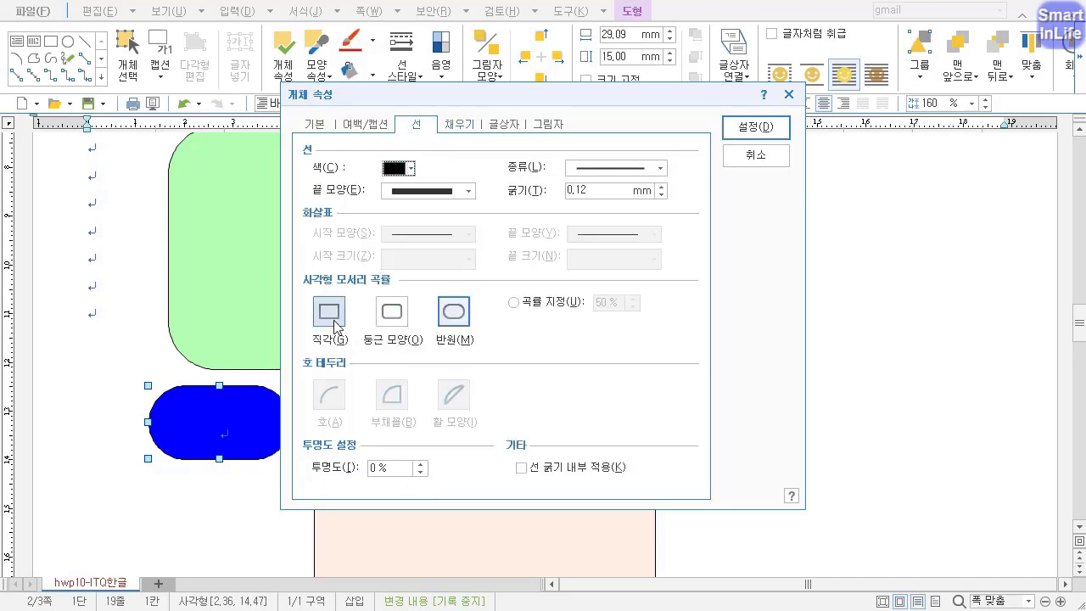
left_click(393, 322)
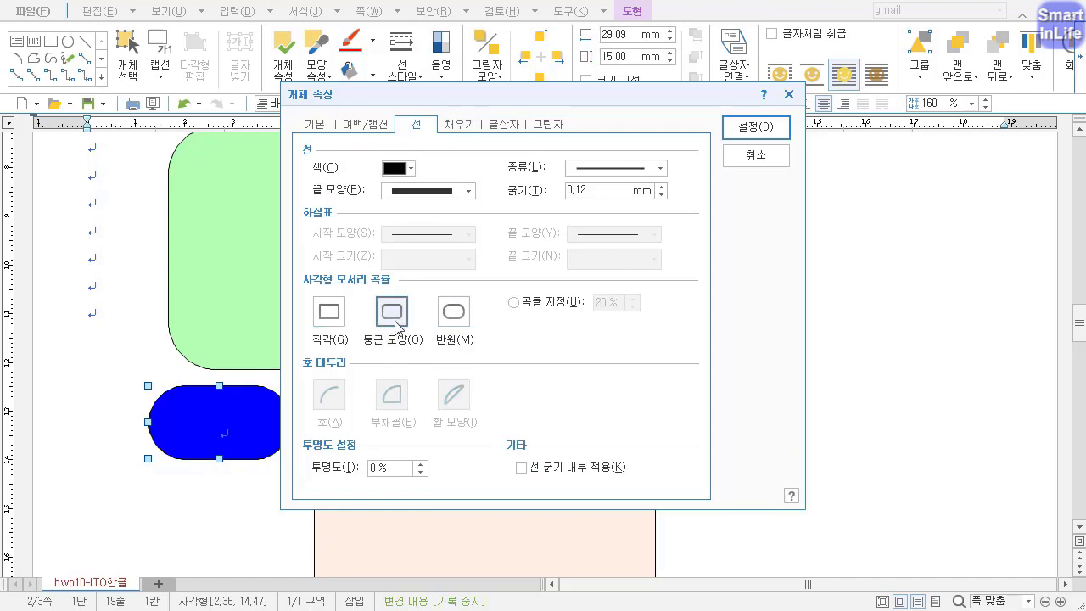
left_click(755, 127)
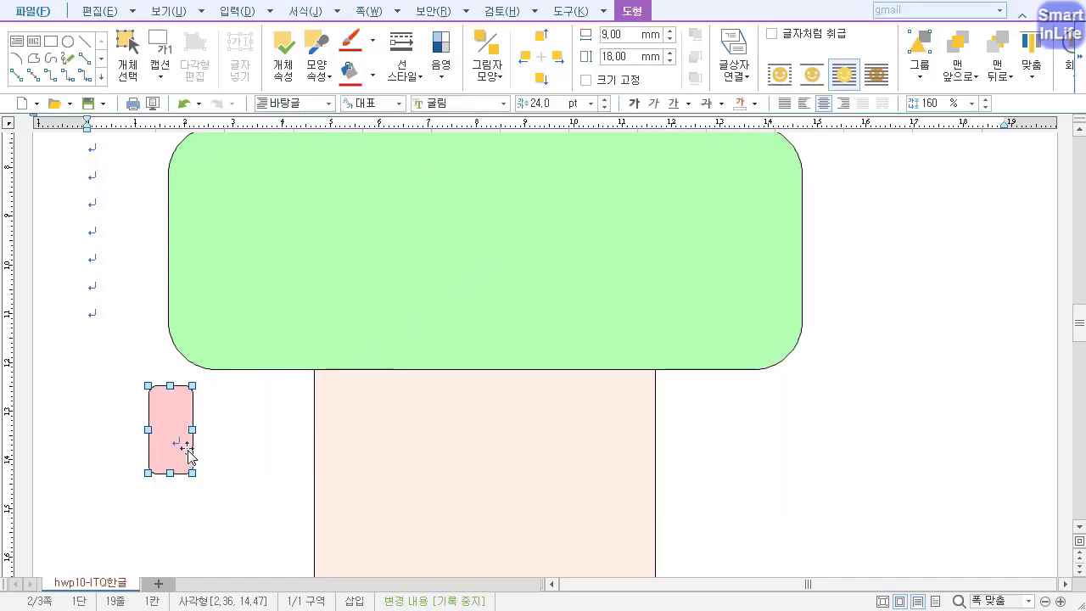
Duplicate the small pink shape beside the original and set the copy's size to 13 mm by 13 mm.
left_click_drag(184, 454, 232, 452)
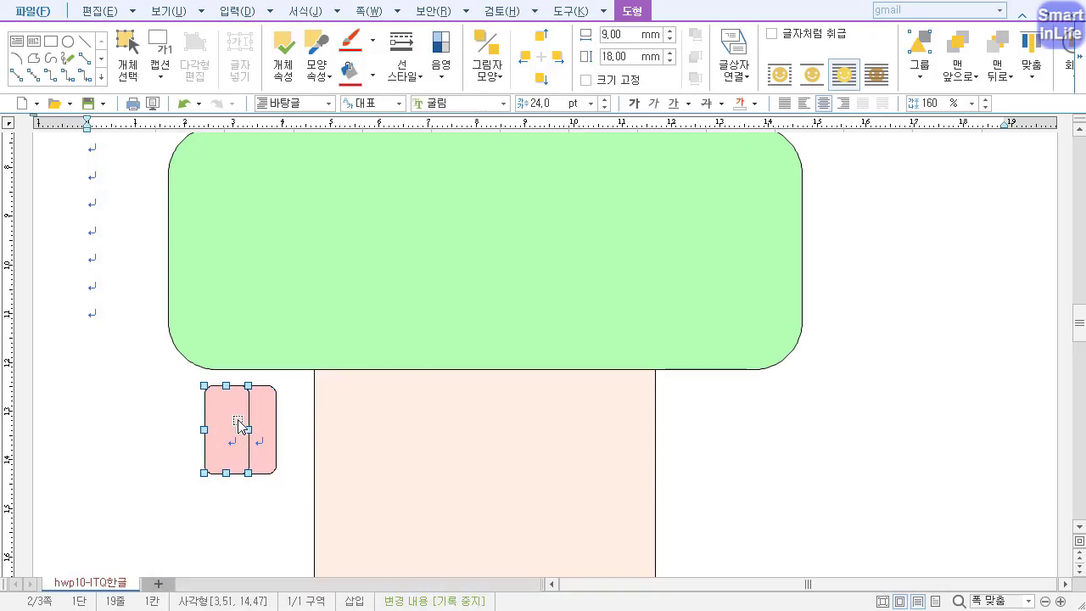
key("p")
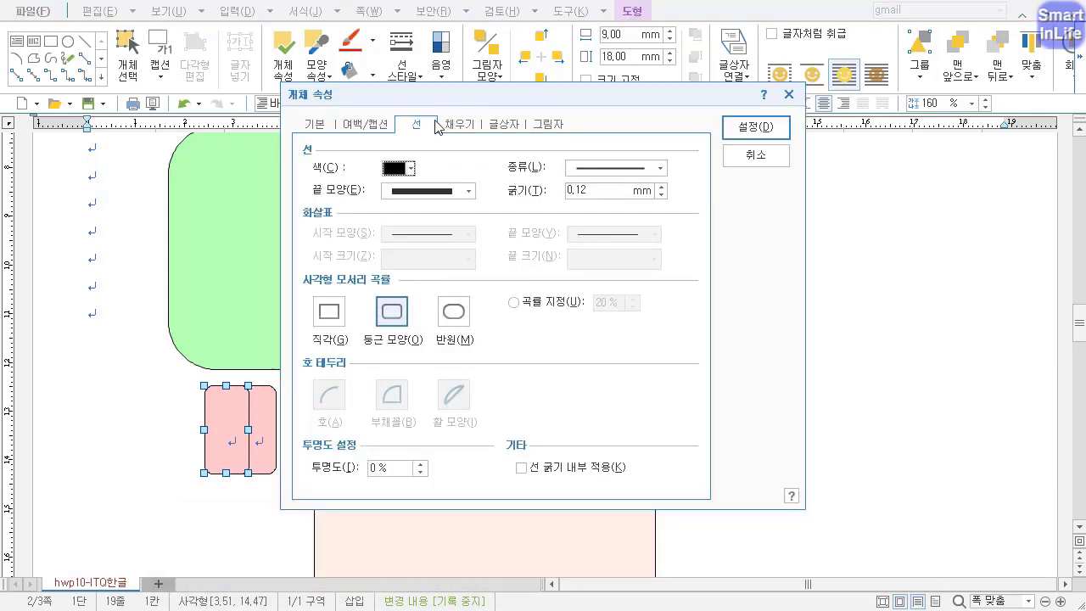
left_click(314, 123)
left_click(545, 174)
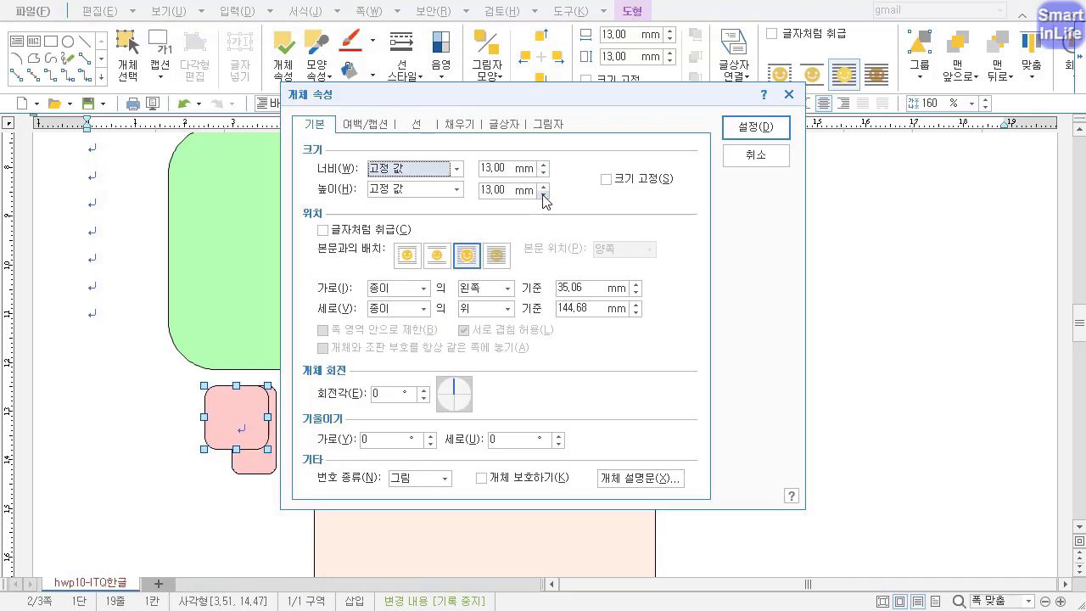
left_click(543, 194)
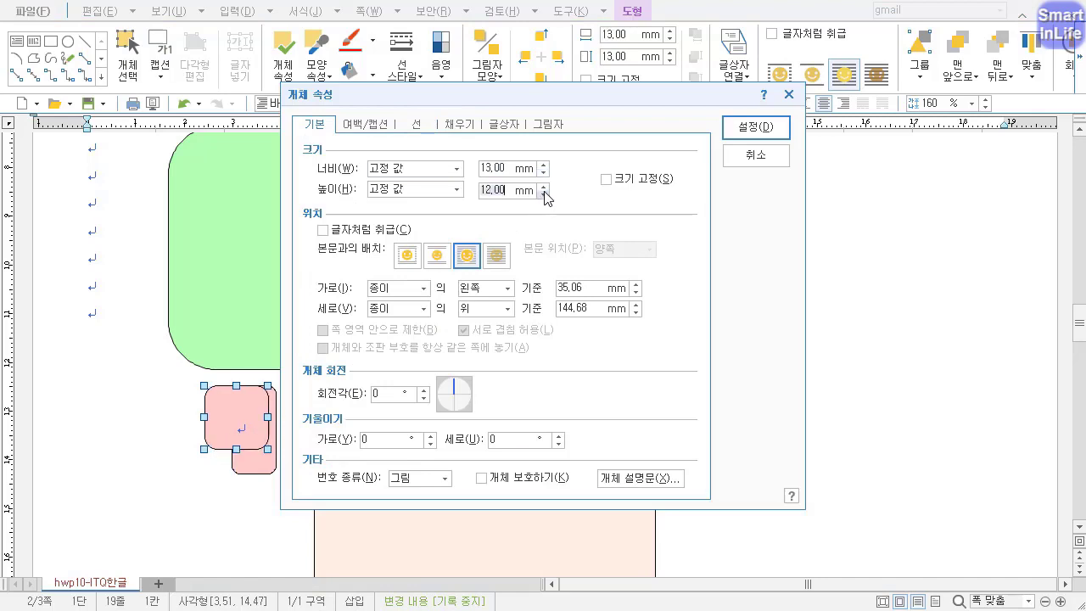
left_click(544, 187)
Change the 13 mm square's fill colour to white (FFFFFF) and apply the properties.
left_click(468, 129)
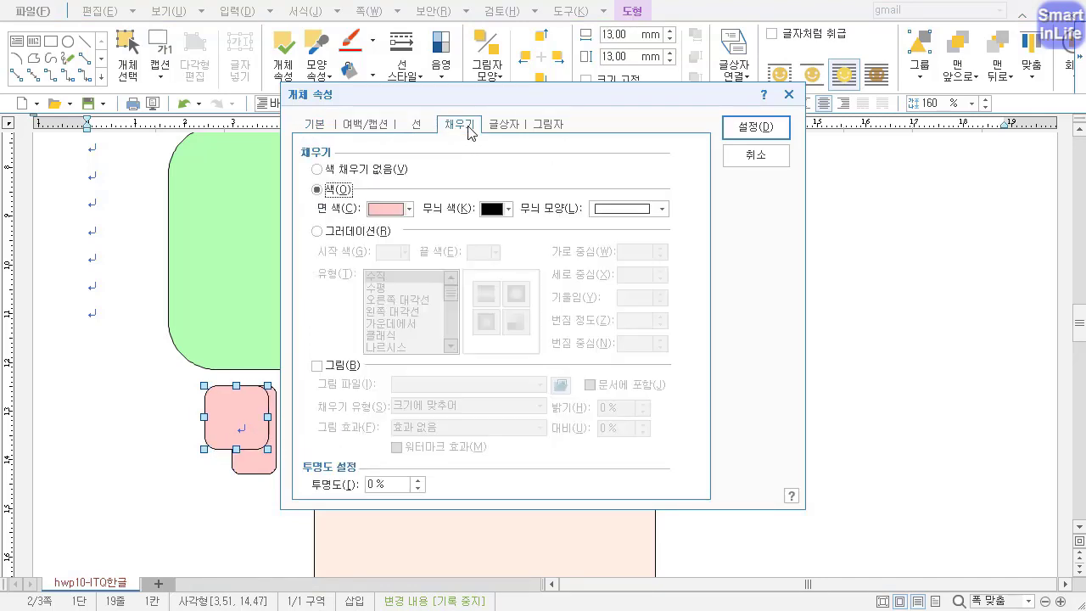
left_click(386, 208)
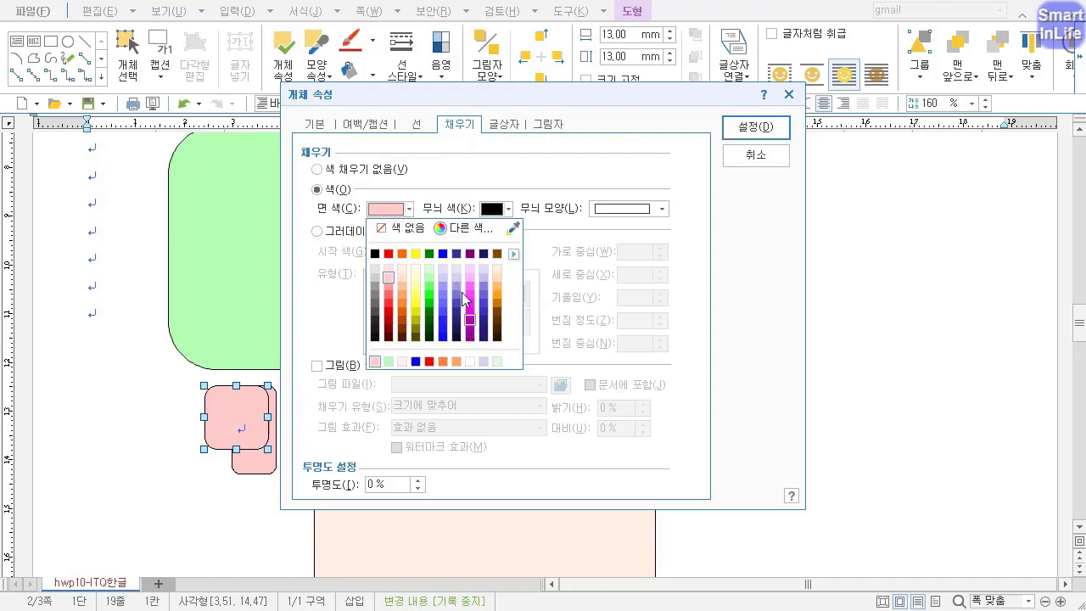
left_click(461, 228)
left_click(299, 204)
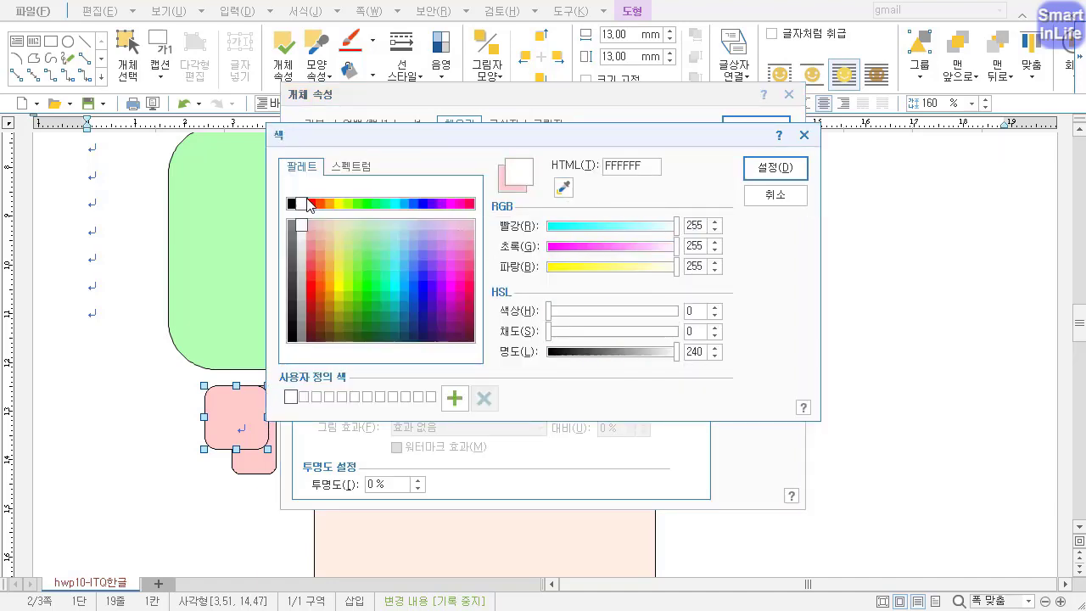
left_click(756, 174)
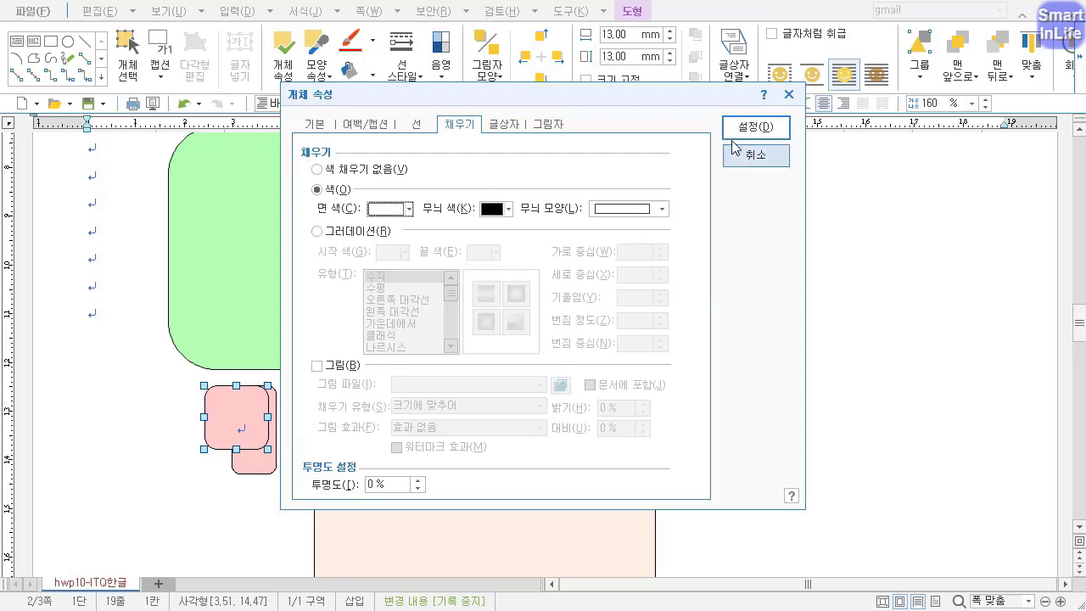
left_click(755, 127)
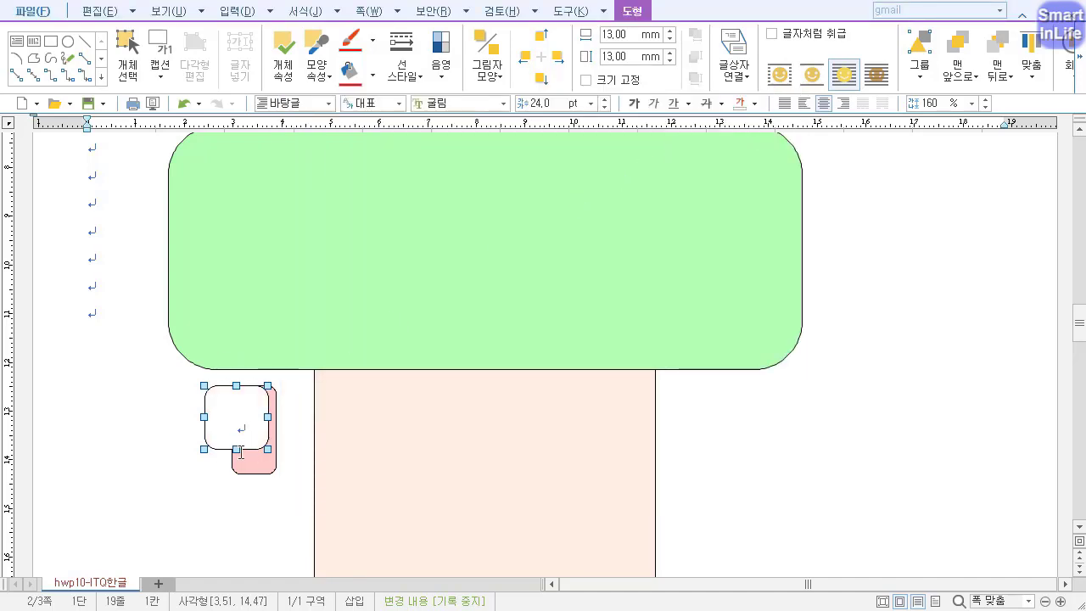
Align the white square and the pink shape with each other on their vertical middles and horizontal centres.
left_click(251, 476, "shift")
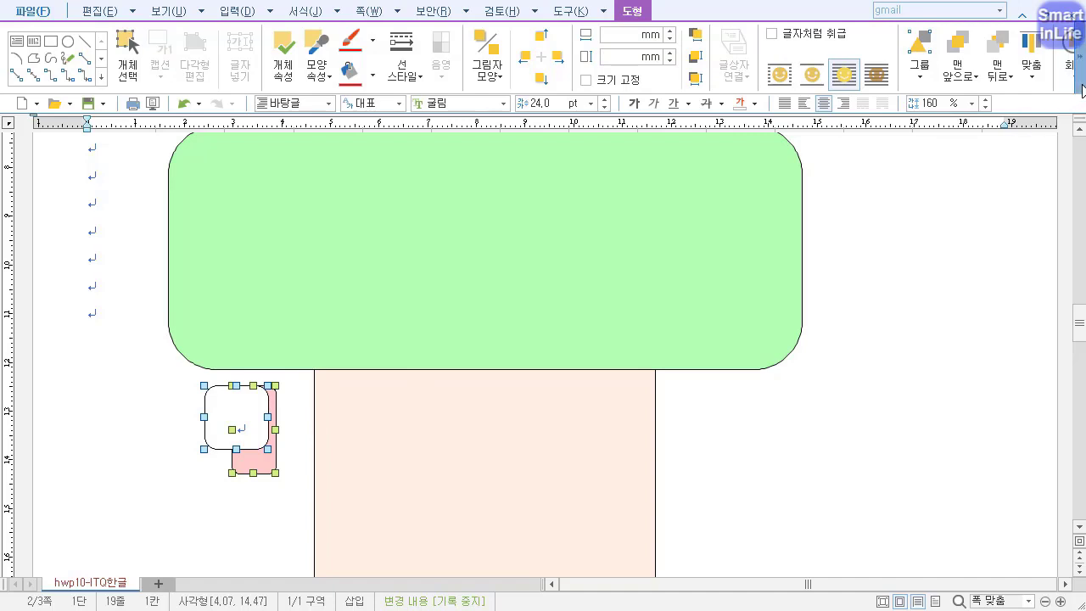
left_click(1079, 61)
left_click(1079, 61)
left_click(978, 76)
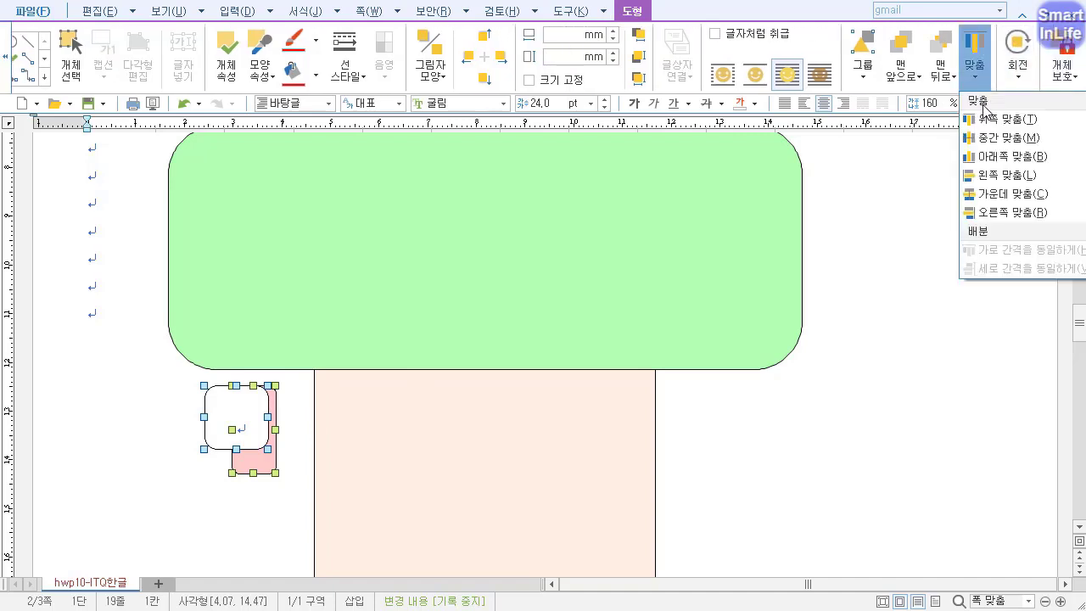
left_click(1007, 138)
left_click(978, 81)
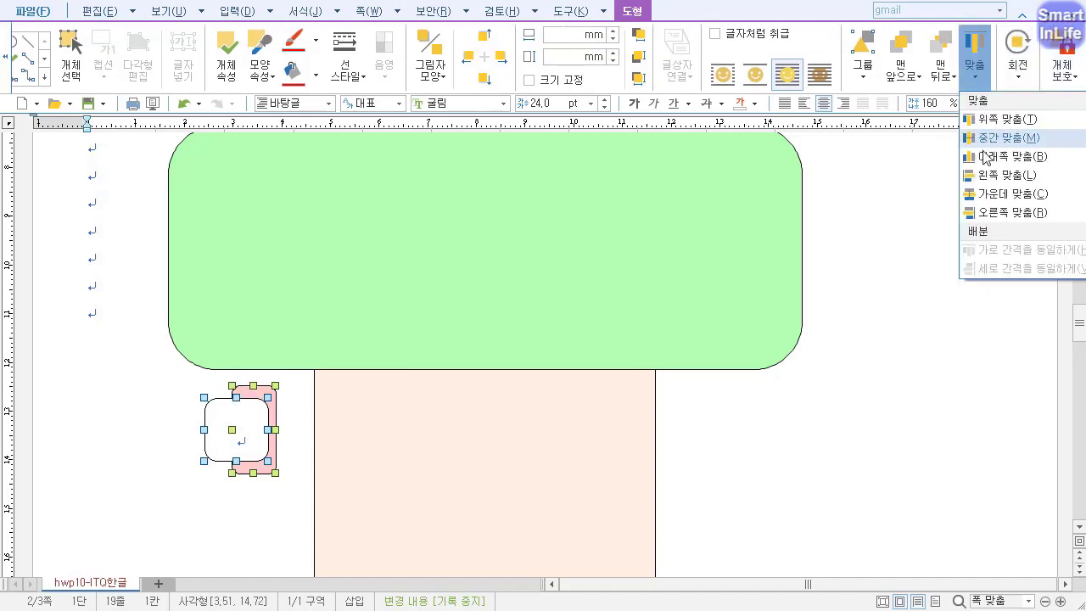
left_click(991, 199)
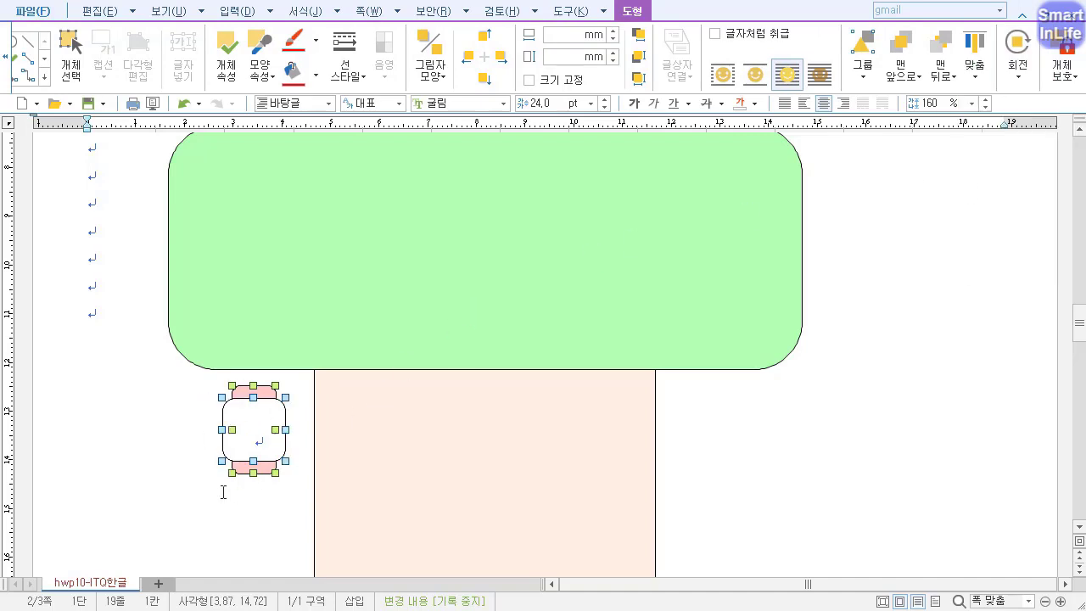
left_click(109, 337)
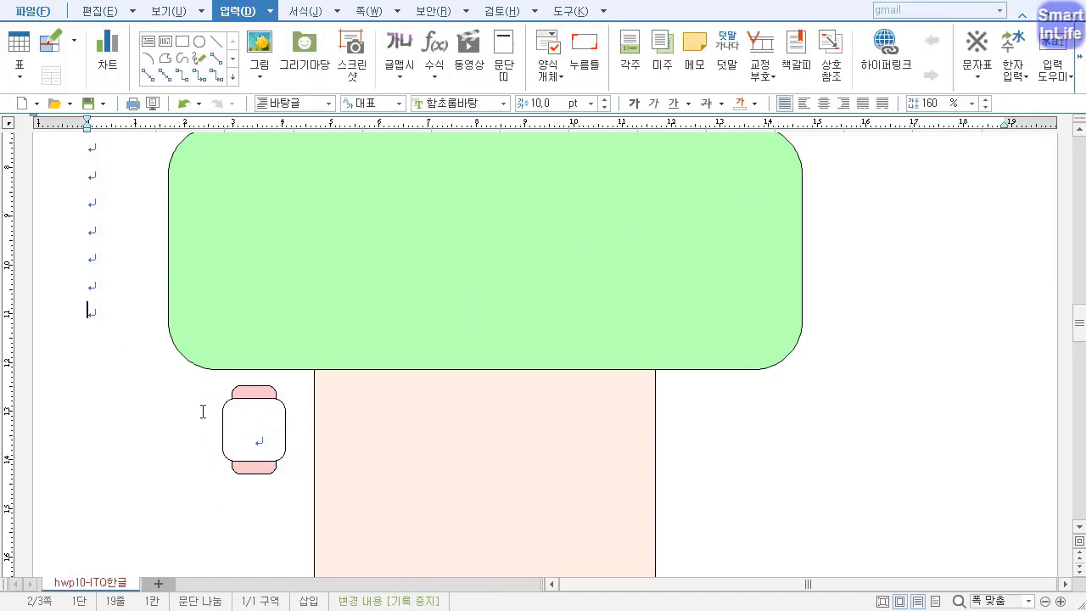
Enter 1 in the white square and set its font to 돋움.
left_click(264, 445)
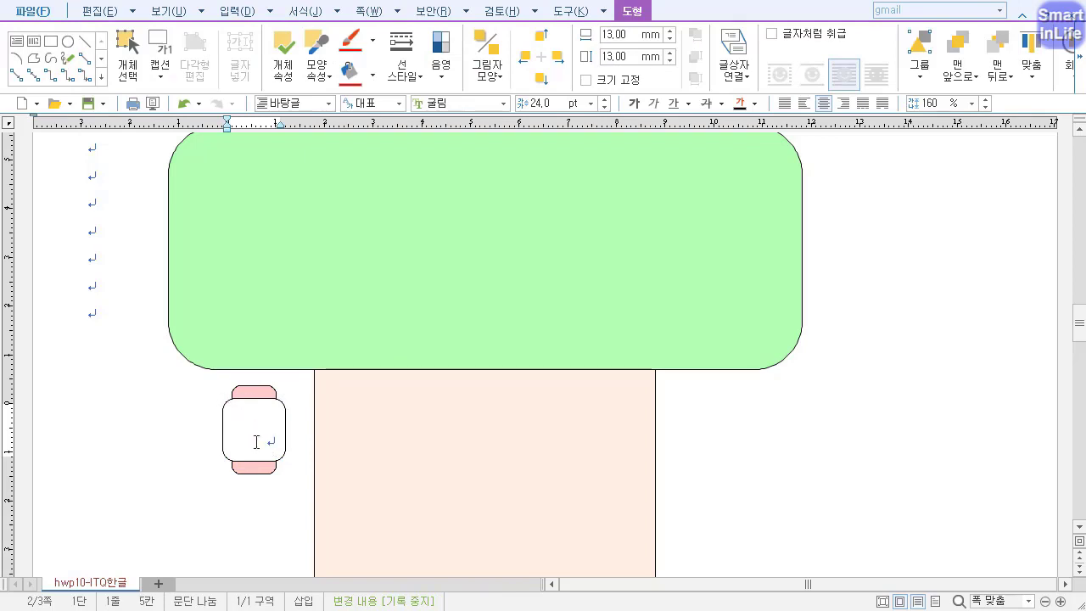
left_click_drag(272, 410, 242, 424)
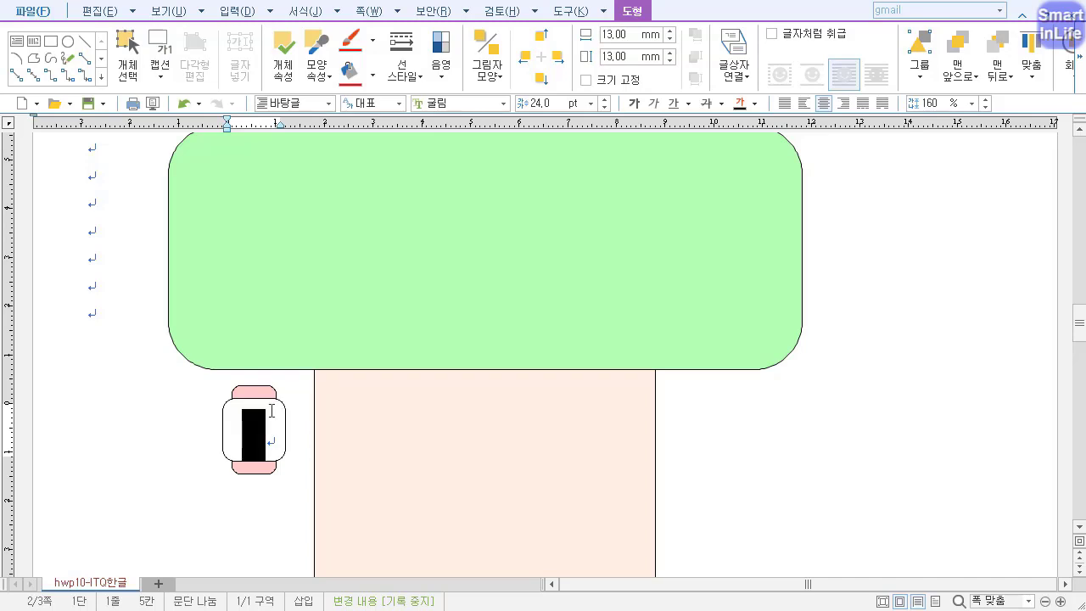
left_click(437, 103)
type("돋움")
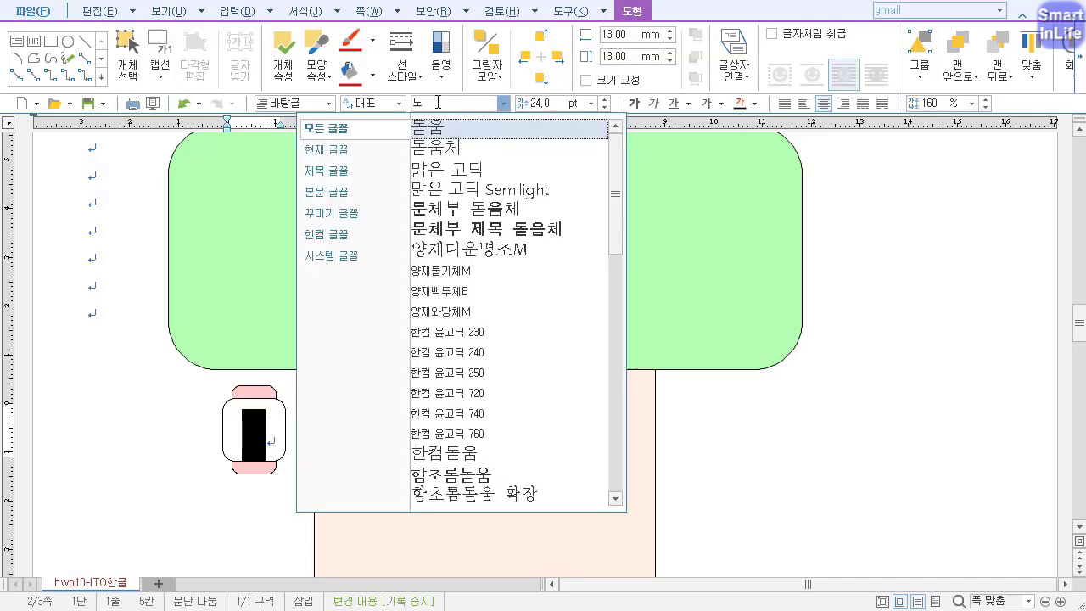
key("Return")
Set the number in the white square to 20 pt and colour it black.
left_click(541, 103)
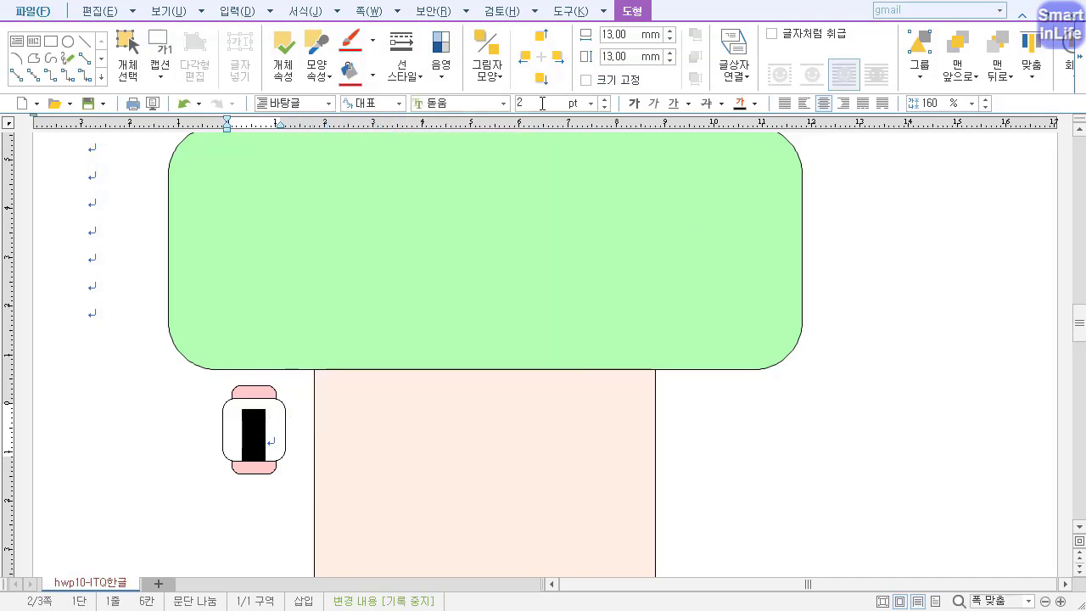
type("20")
key("Return")
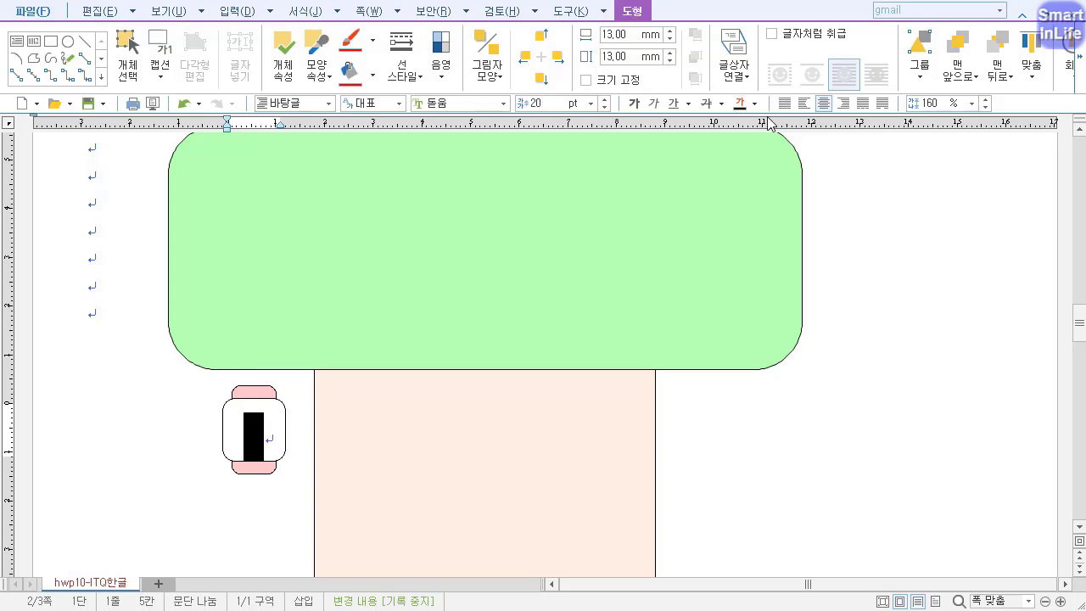
left_click(754, 102)
left_click(741, 157)
Check the vertical text alignment in the white square's text box properties.
left_click(284, 427)
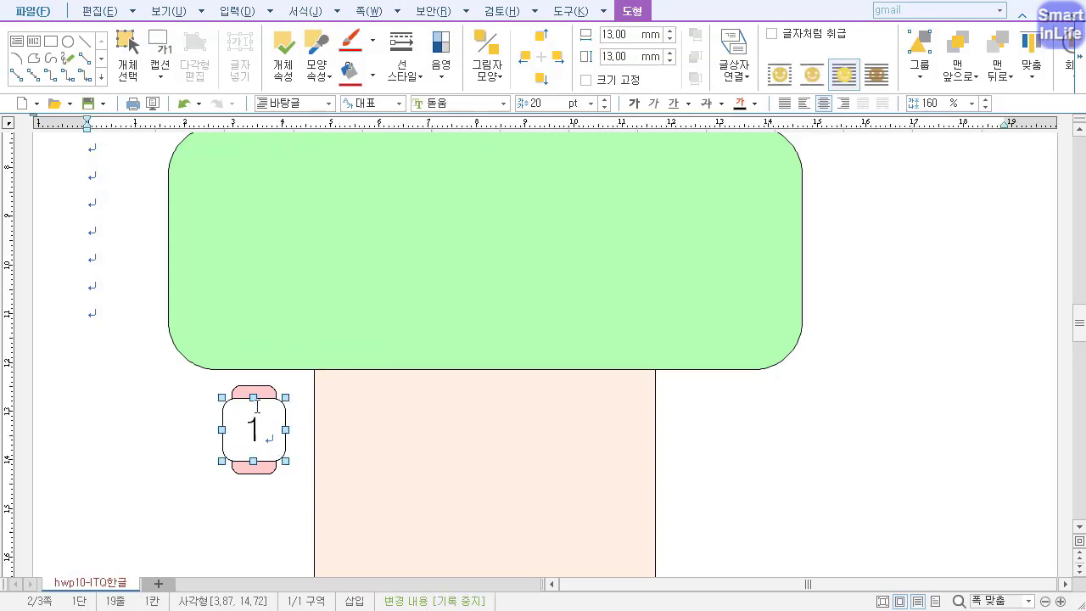
double_click(282, 413)
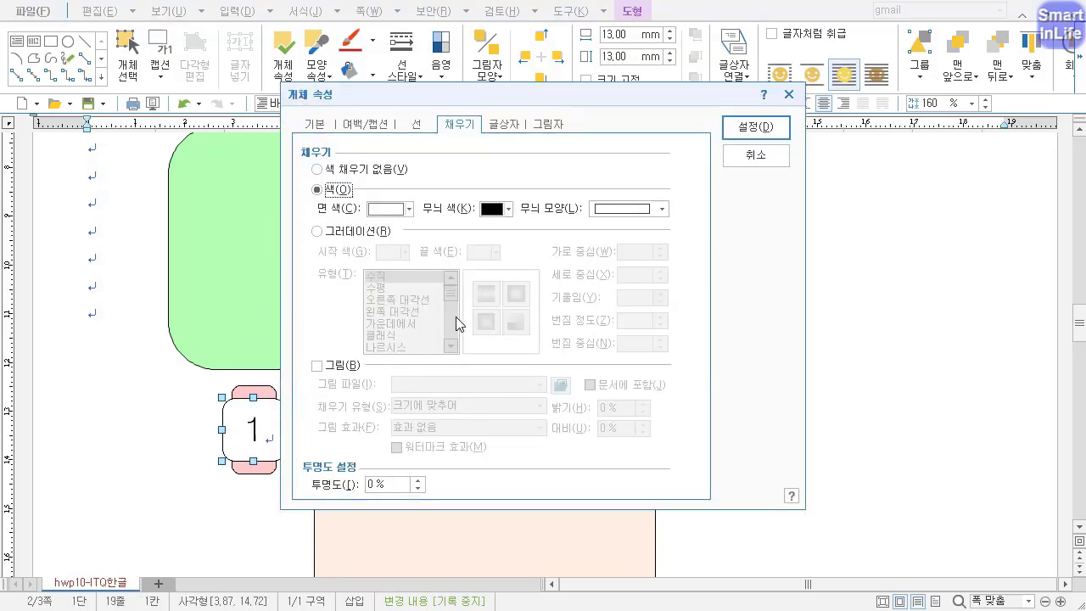
left_click(510, 123)
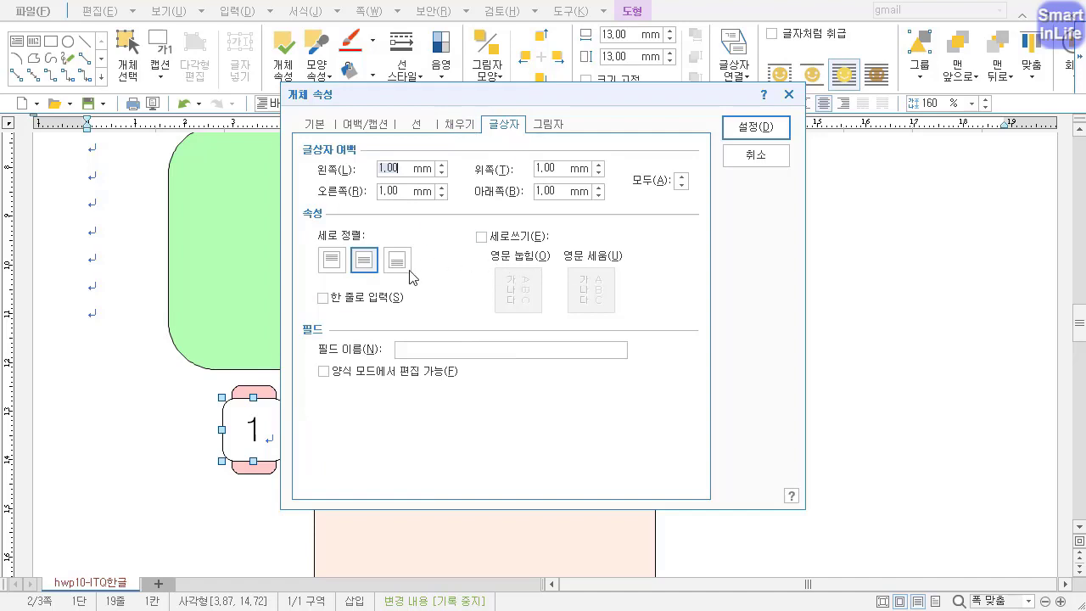
key("ctrl+2")
left_click_drag(401, 295, 381, 291)
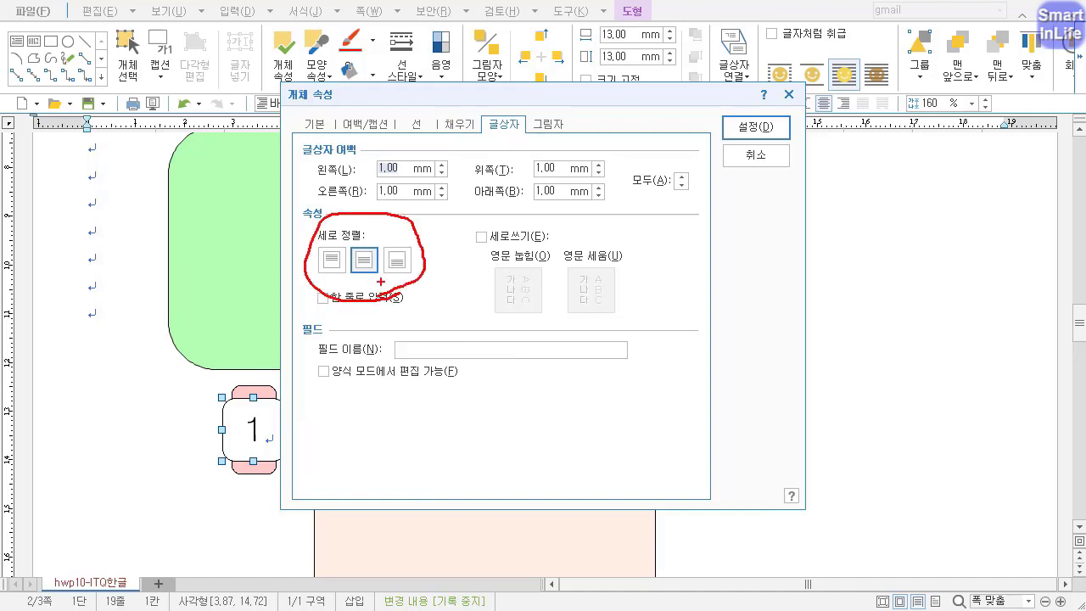
left_click_drag(319, 247, 351, 241)
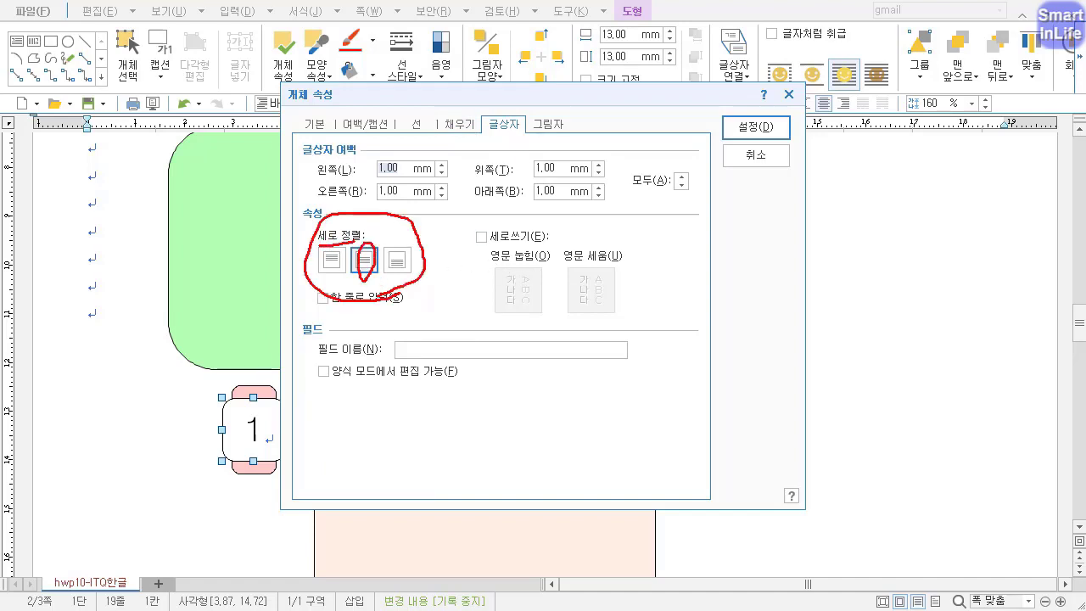
key("Escape")
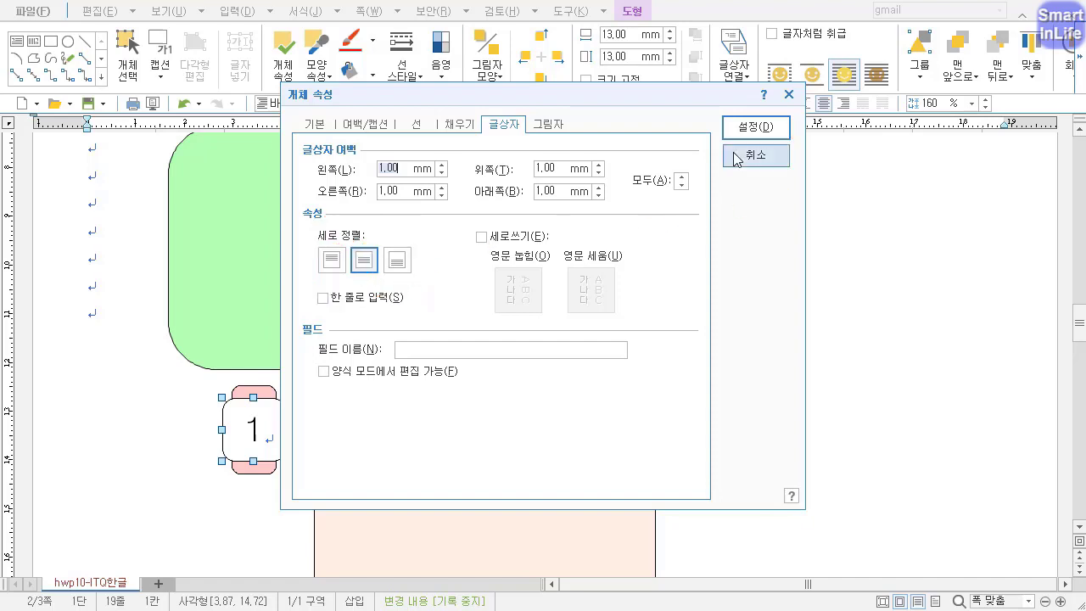
left_click(741, 129)
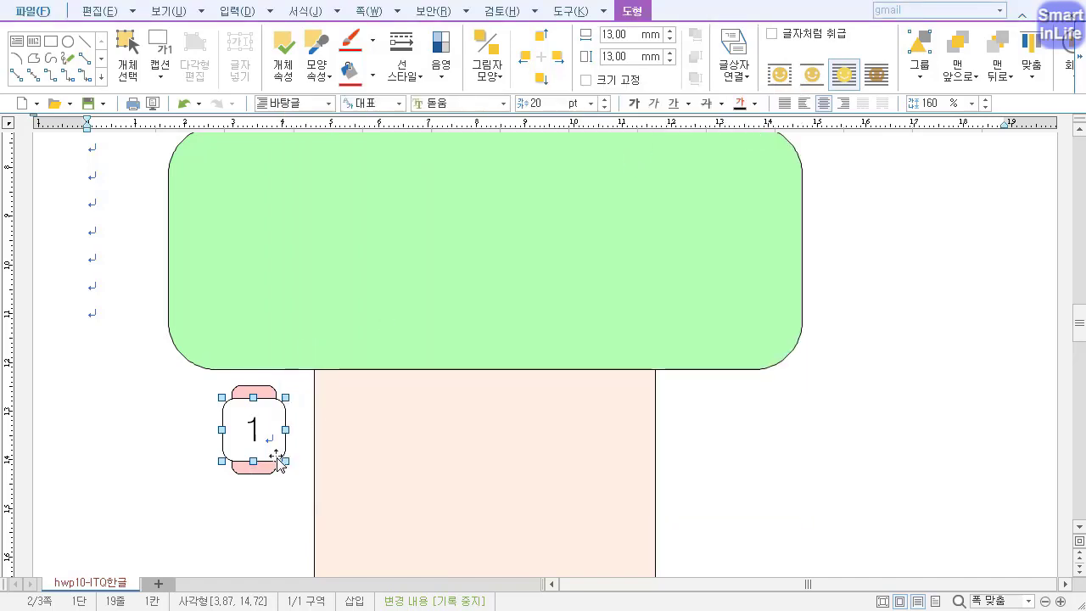
key("Escape")
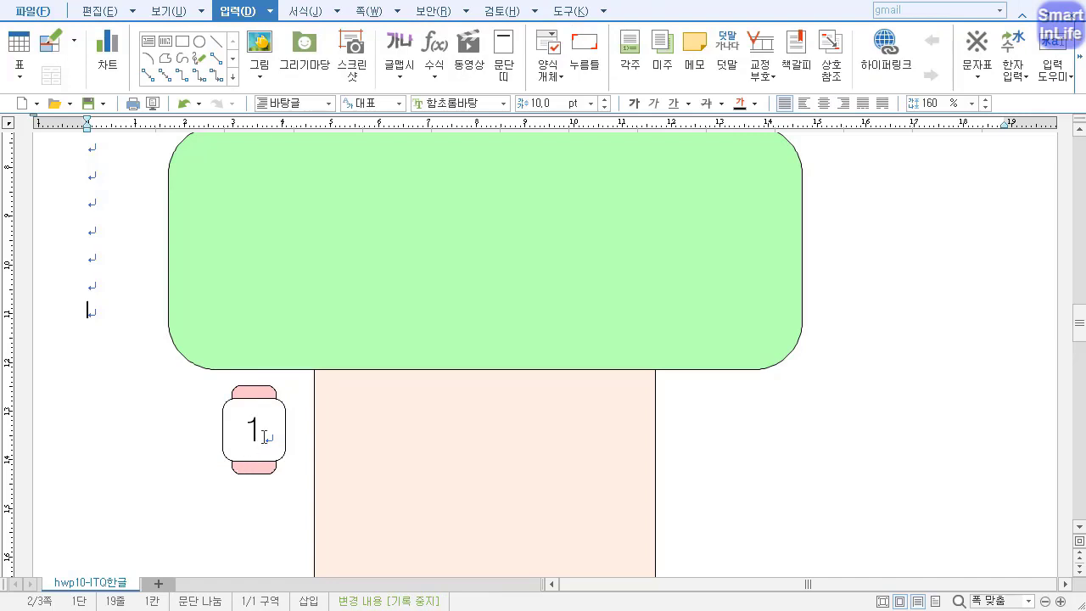
Duplicate the numbered white square onto the peach rectangle beside it and widen the copy to about 81.5 mm.
left_click(282, 452)
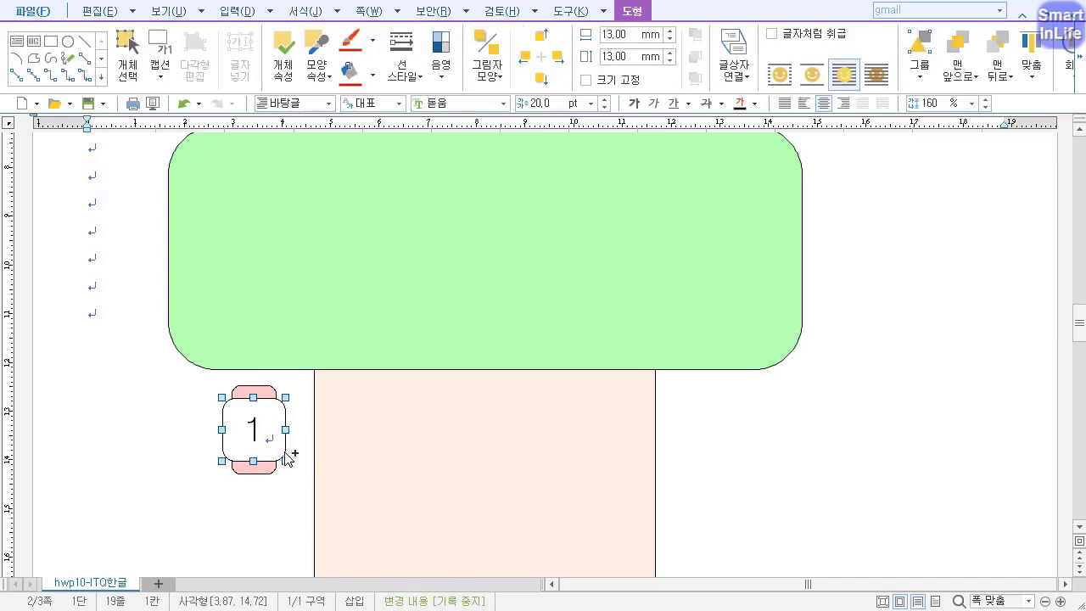
left_click_drag(285, 457, 395, 459)
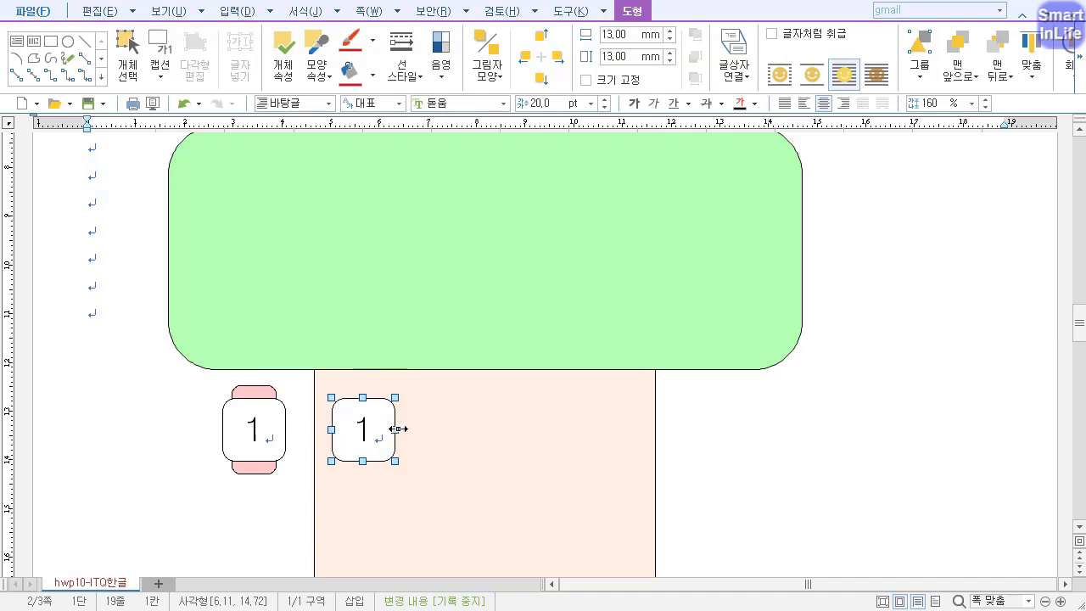
left_click_drag(397, 429, 728, 452)
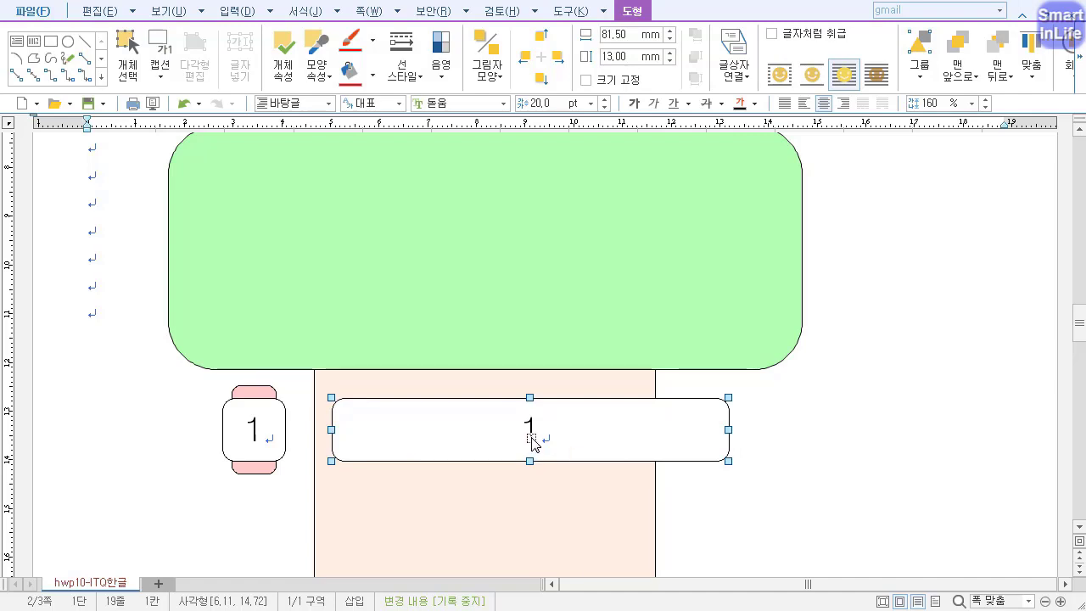
Format the wide white shape's text in 궁서 at 18 pt and open the text for editing.
left_click(457, 102)
type("궁ㅅ")
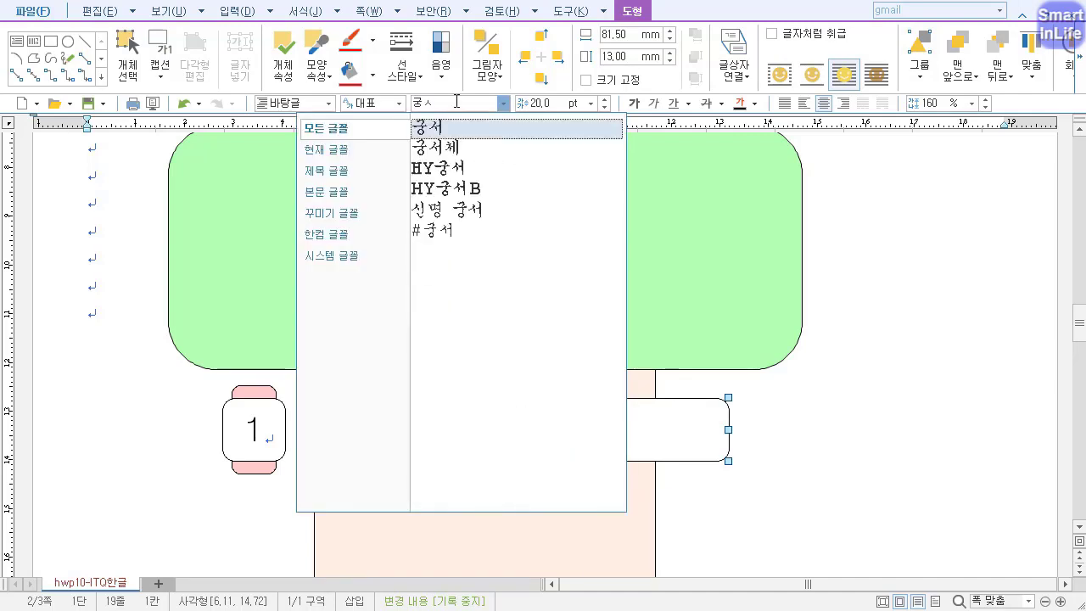
type("ㅓ")
key("Return")
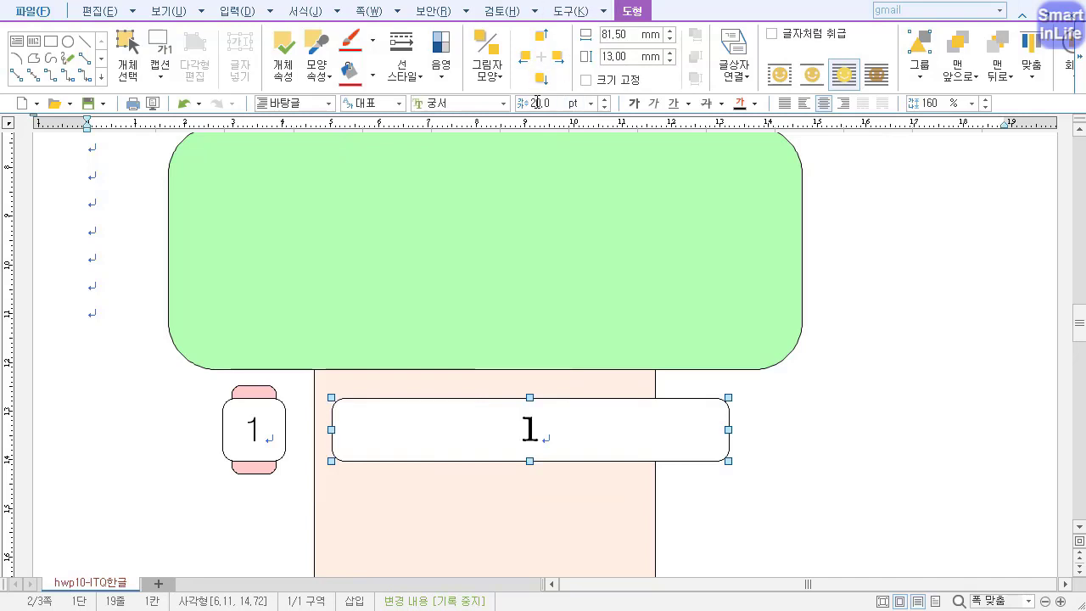
left_click(540, 102)
key("Return")
left_click(529, 432)
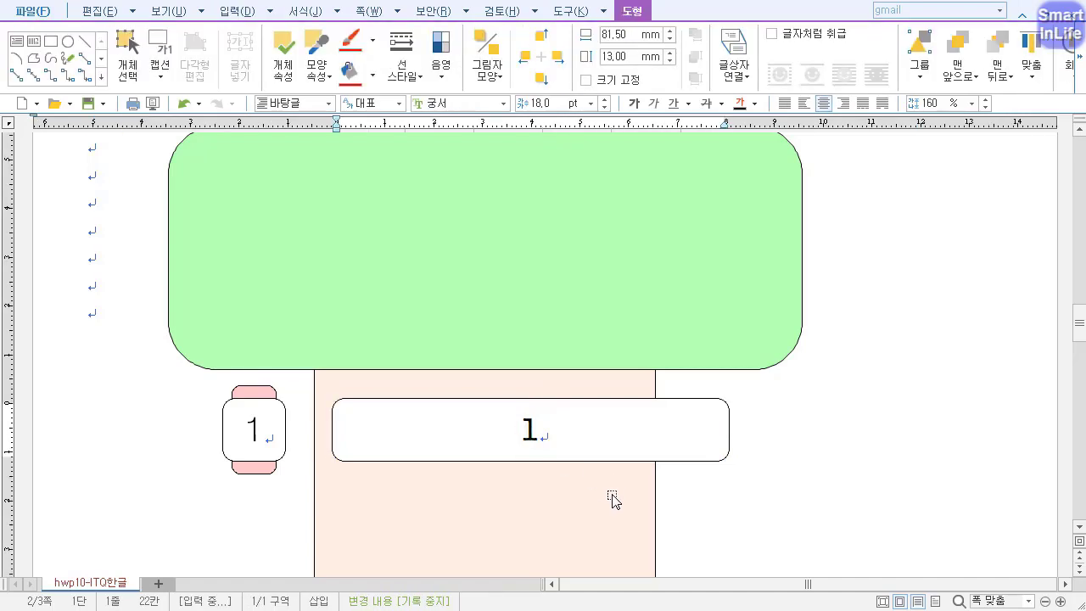
Replace the number in the wide white shape with the text "빅데이터 선도기술 확보".
key("shift+End")
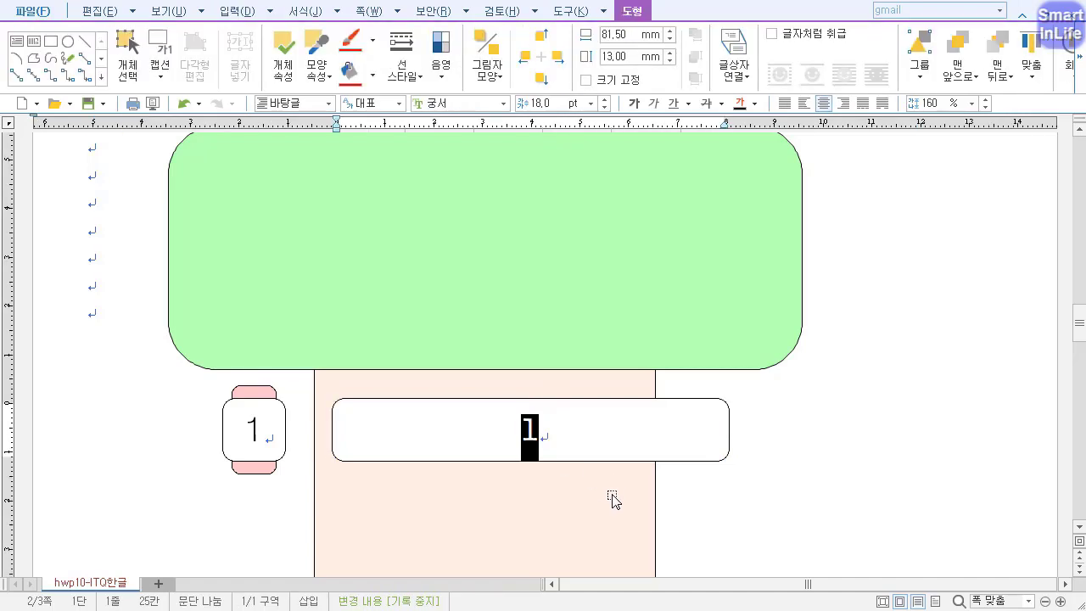
type("빅데이터 선도")
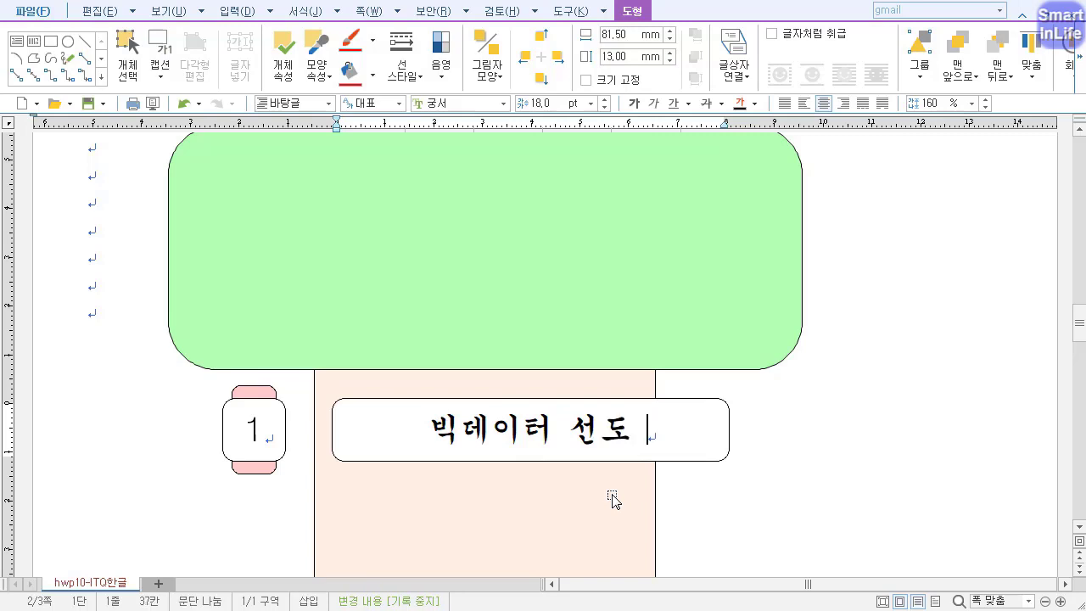
type("기술 호")
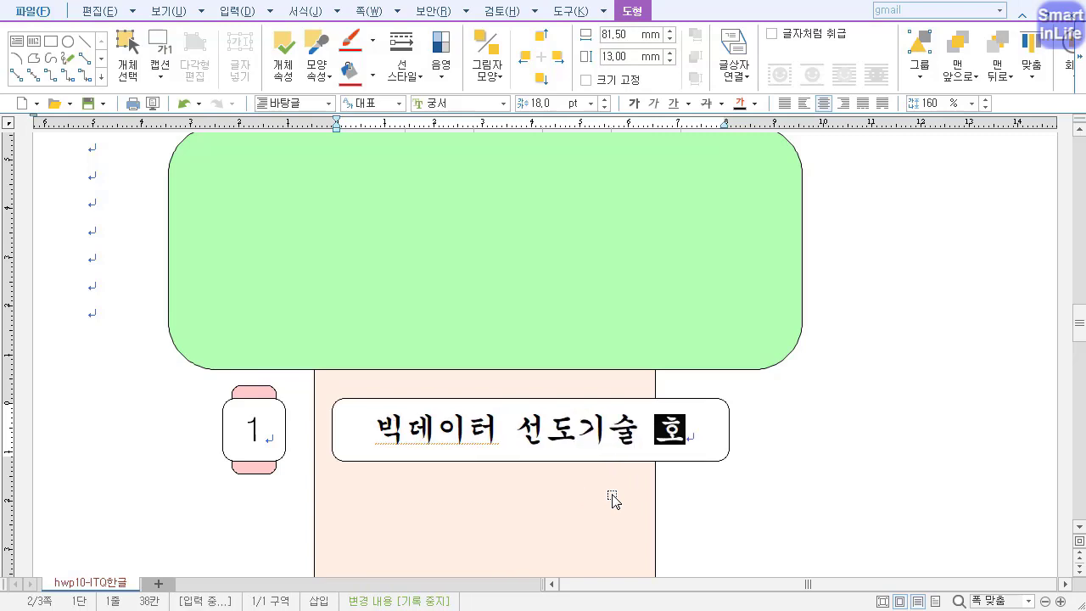
type("보")
Give the wide text shape a dashed outline (파선) and remove its fill colour.
left_click(721, 399)
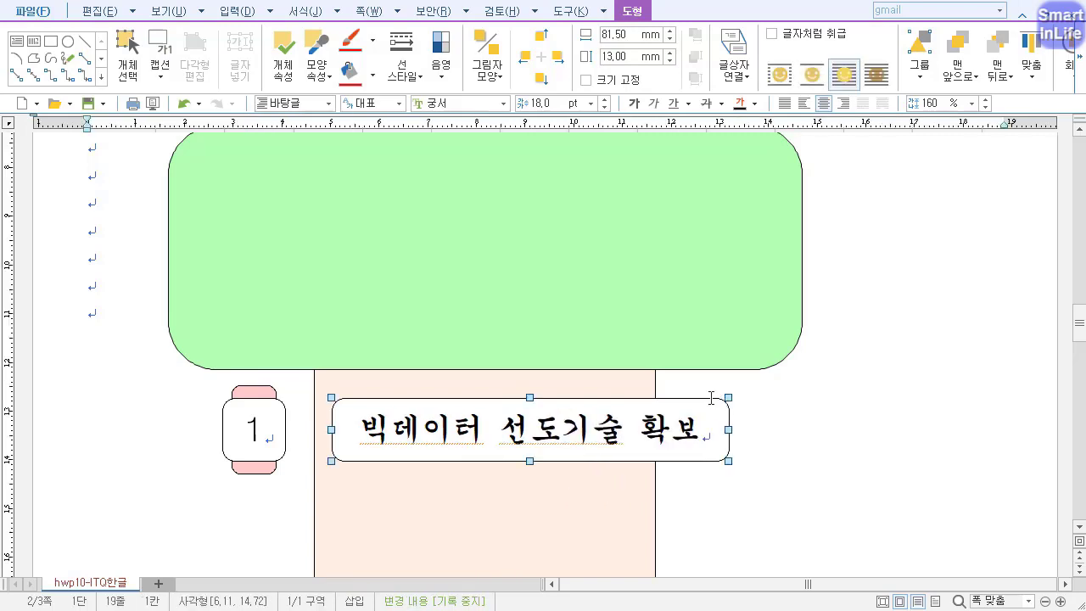
double_click(711, 398)
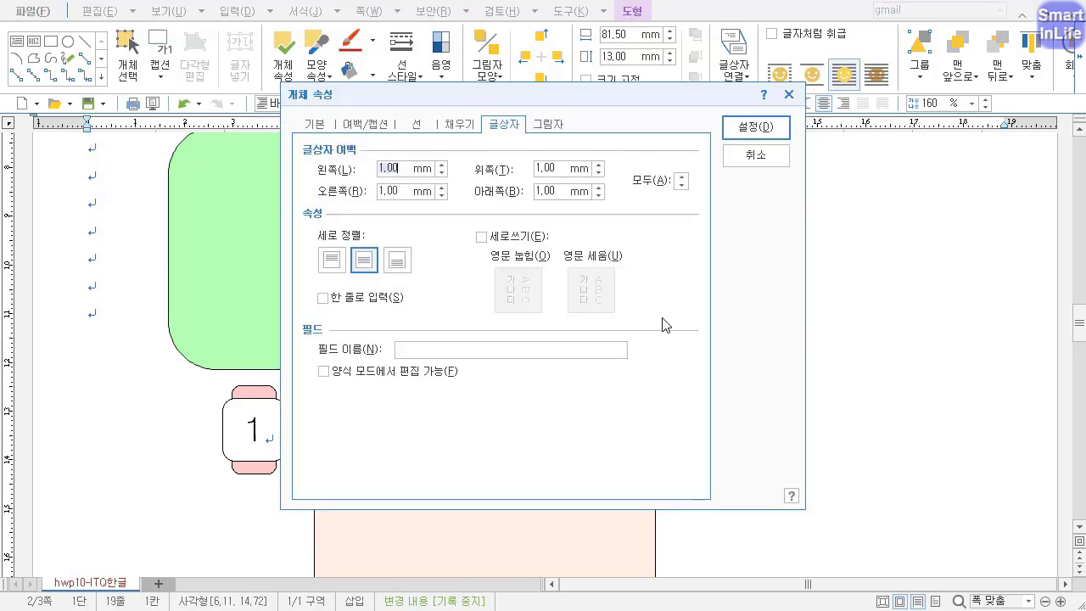
left_click(417, 124)
left_click(615, 168)
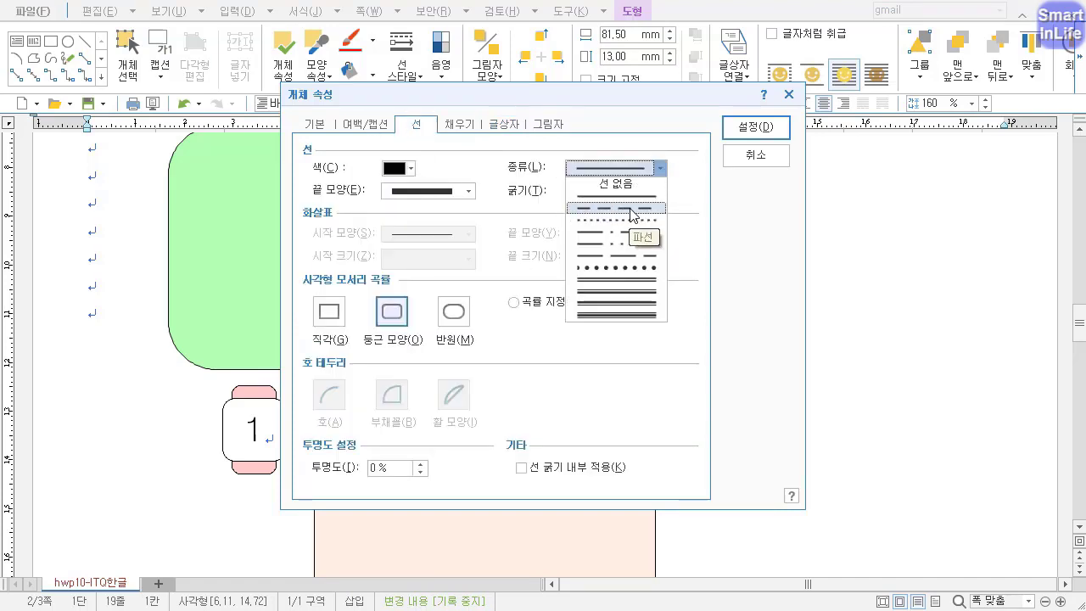
left_click(632, 208)
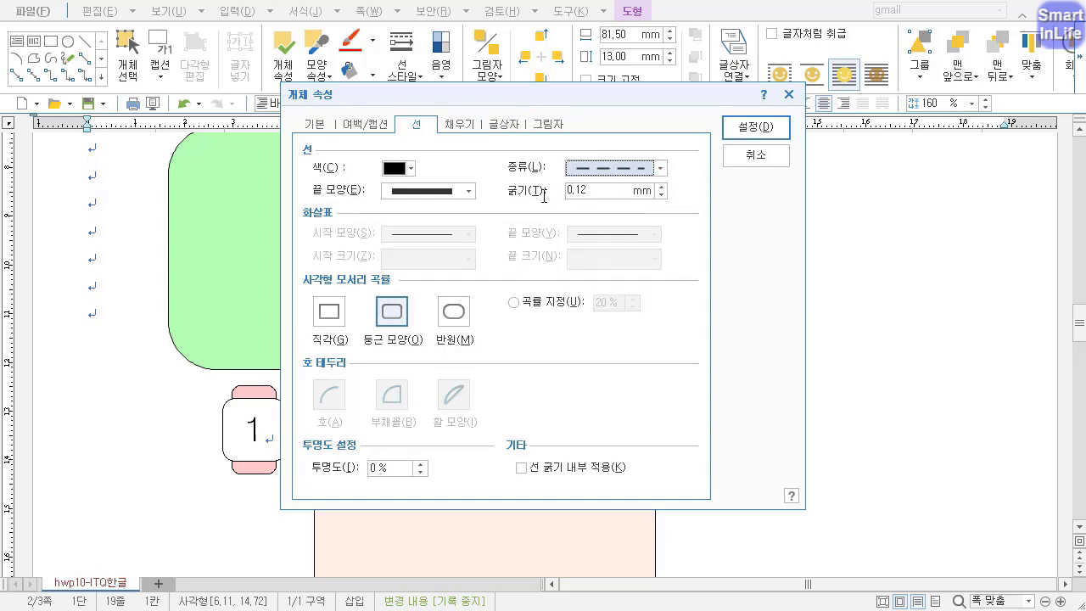
left_click_drag(461, 109, 585, 160)
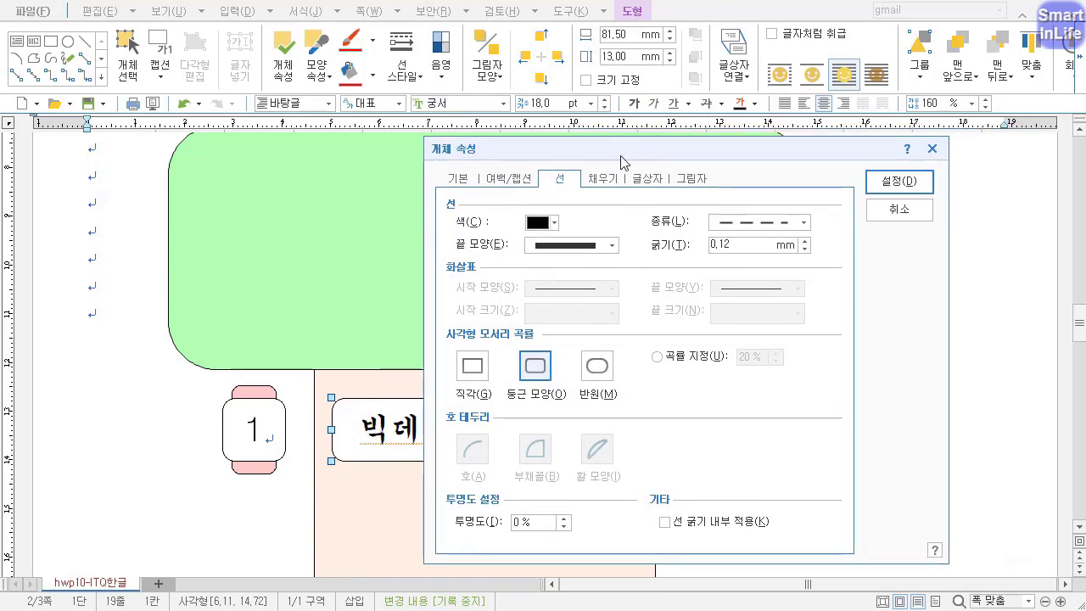
left_click(608, 181)
left_click(518, 225)
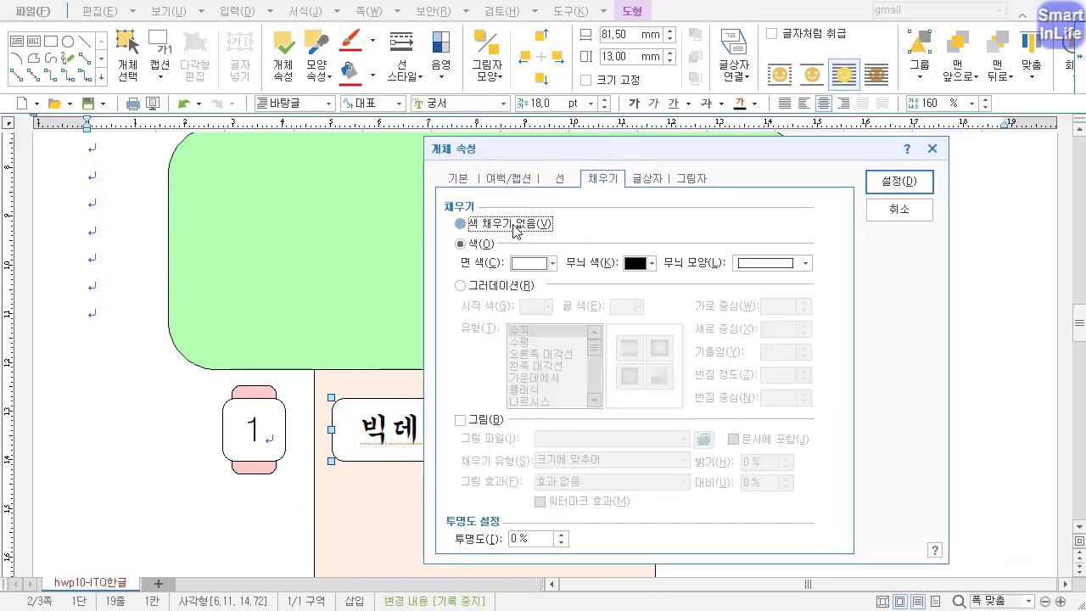
left_click_drag(559, 157, 539, 71)
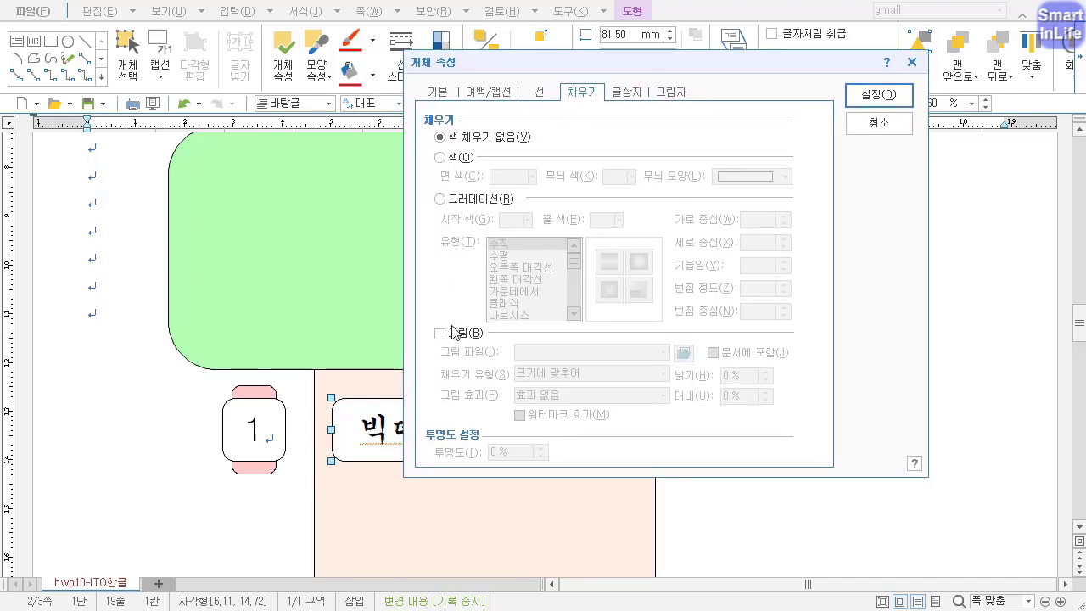
left_click(627, 92)
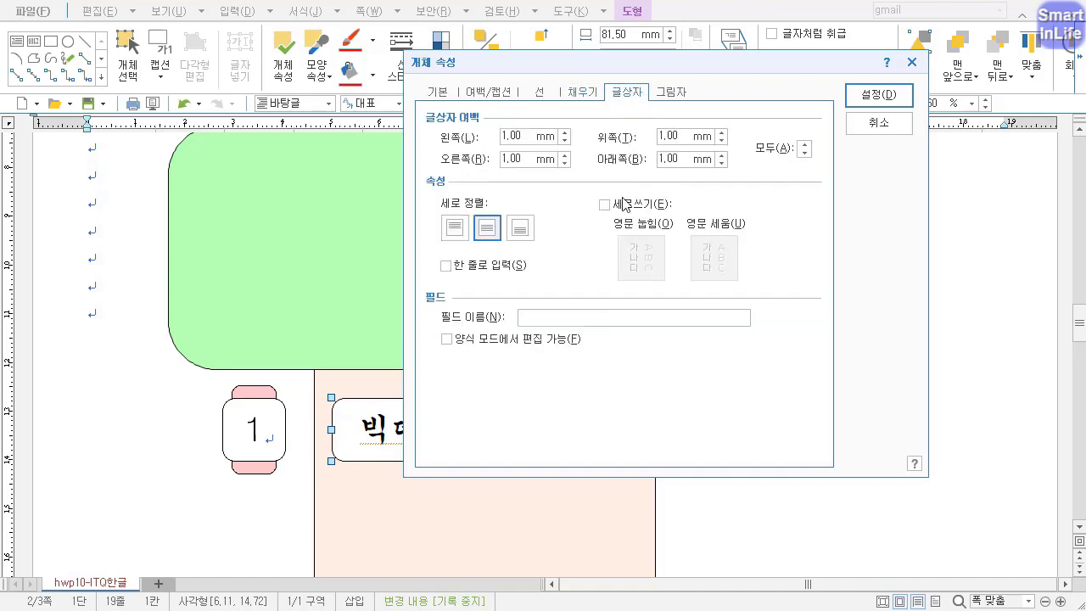
left_click(850, 103)
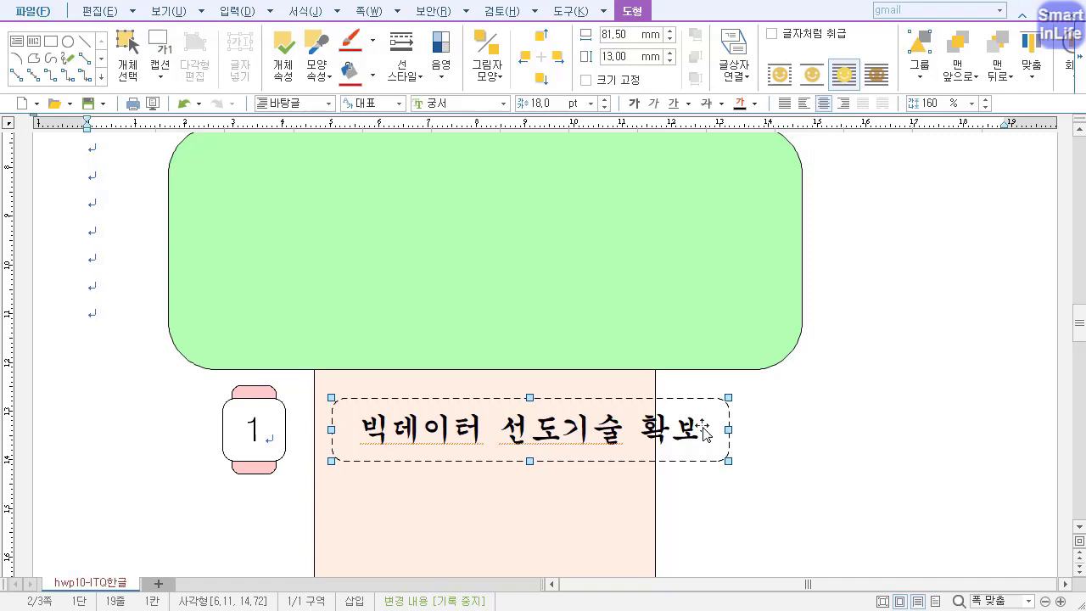
Change the dashed text shape's corners to right-angled (직각).
double_click(589, 431)
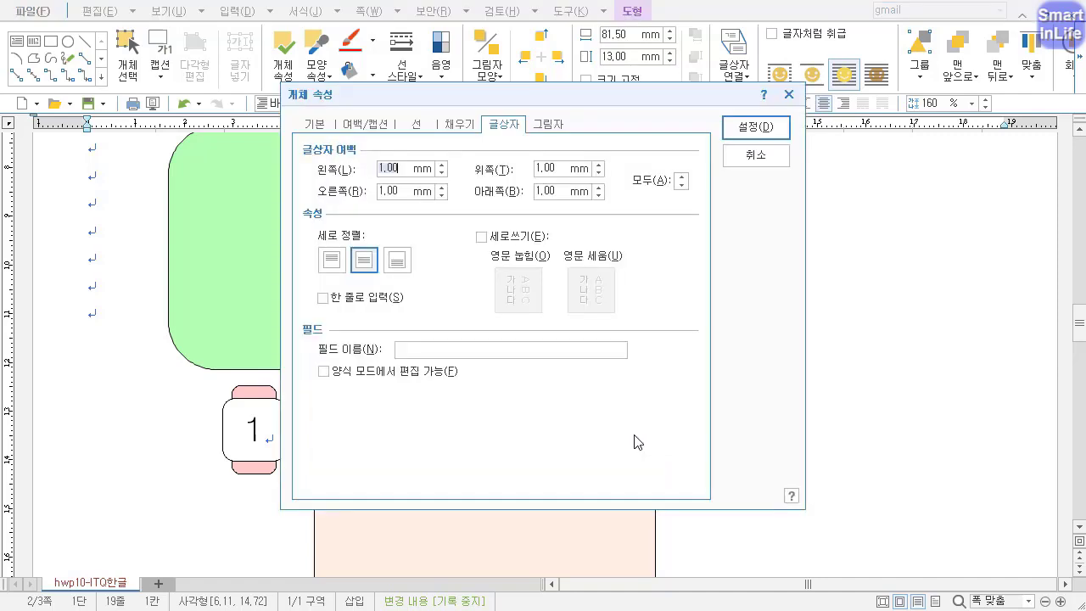
left_click(429, 125)
left_click(340, 310)
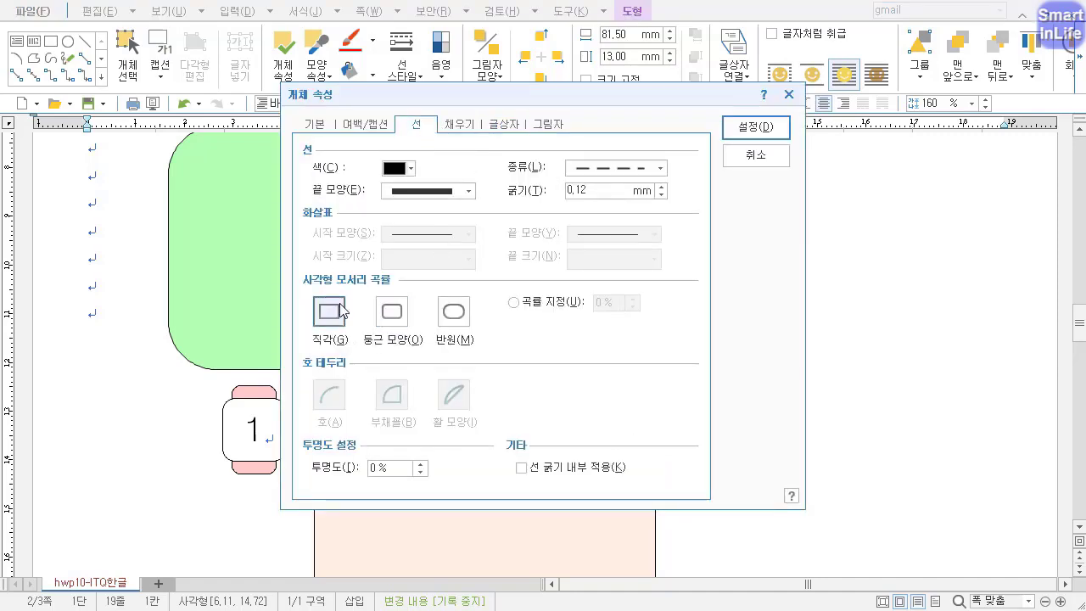
left_click(756, 126)
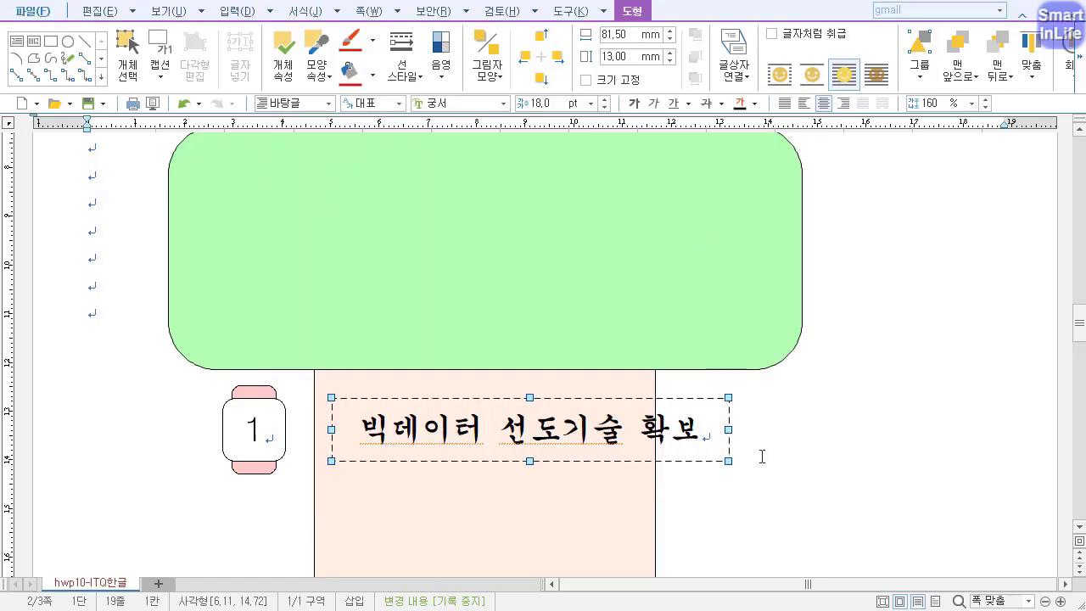
left_click(777, 430)
Duplicate the whole row of pink shape, numbered square and dashed text box straight down to make three rows.
scroll(236, 404, "down", 3)
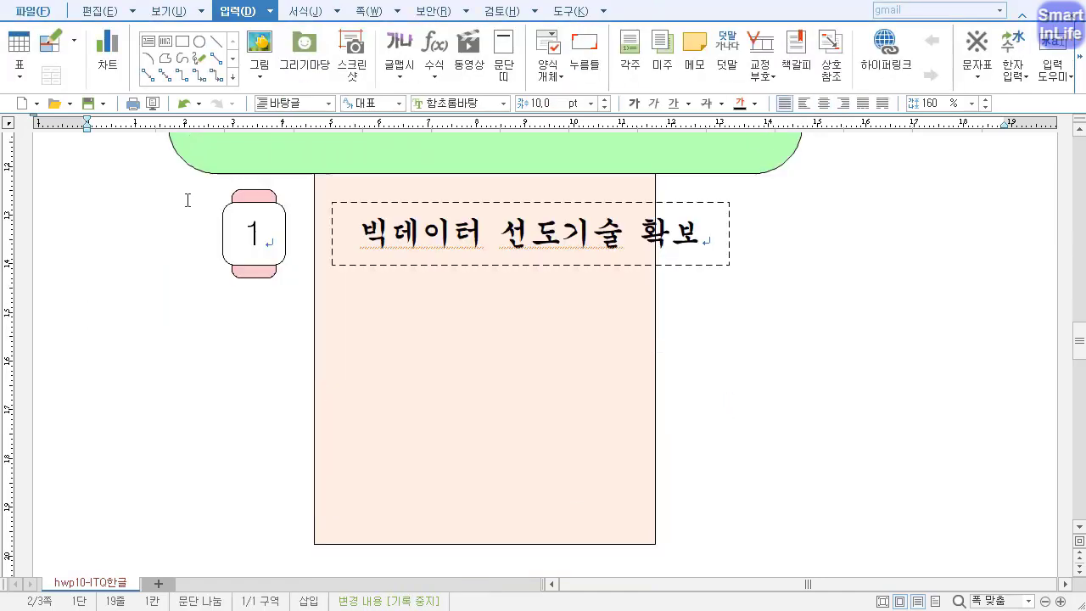
left_click(262, 275)
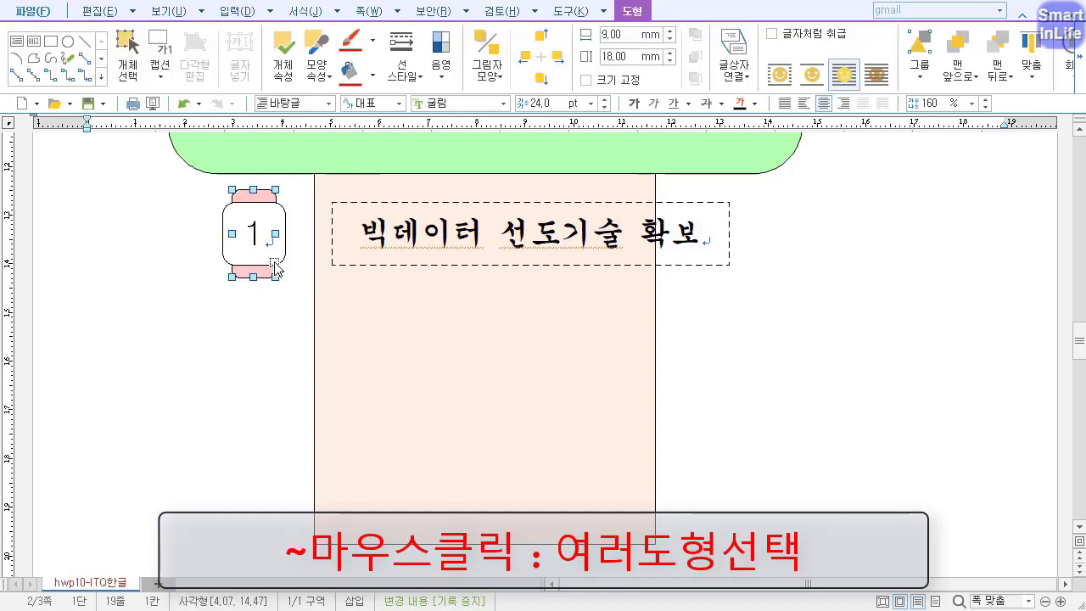
left_click(725, 268, "shift")
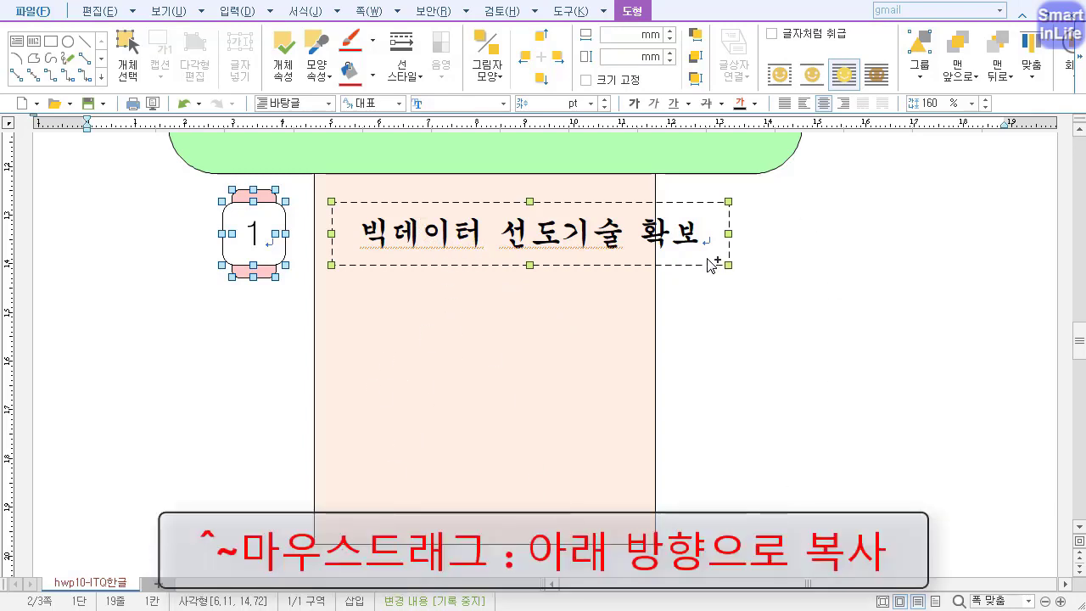
left_click_drag(713, 264, 709, 490)
left_click(307, 424)
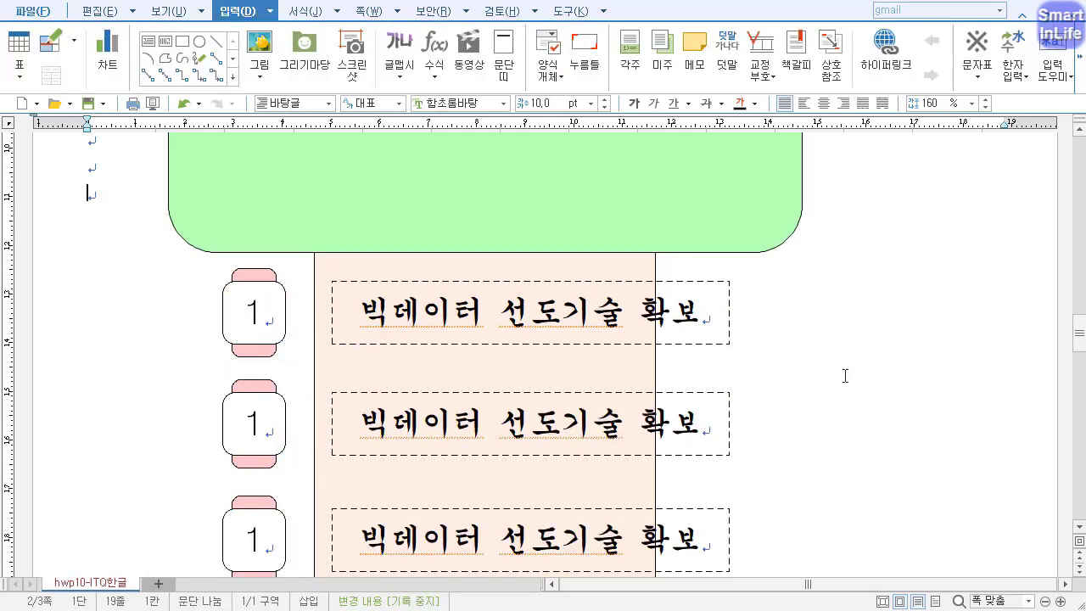
Renumber the white squares in the second and third rows as 2 and 3.
scroll(1078, 323, "down", 2)
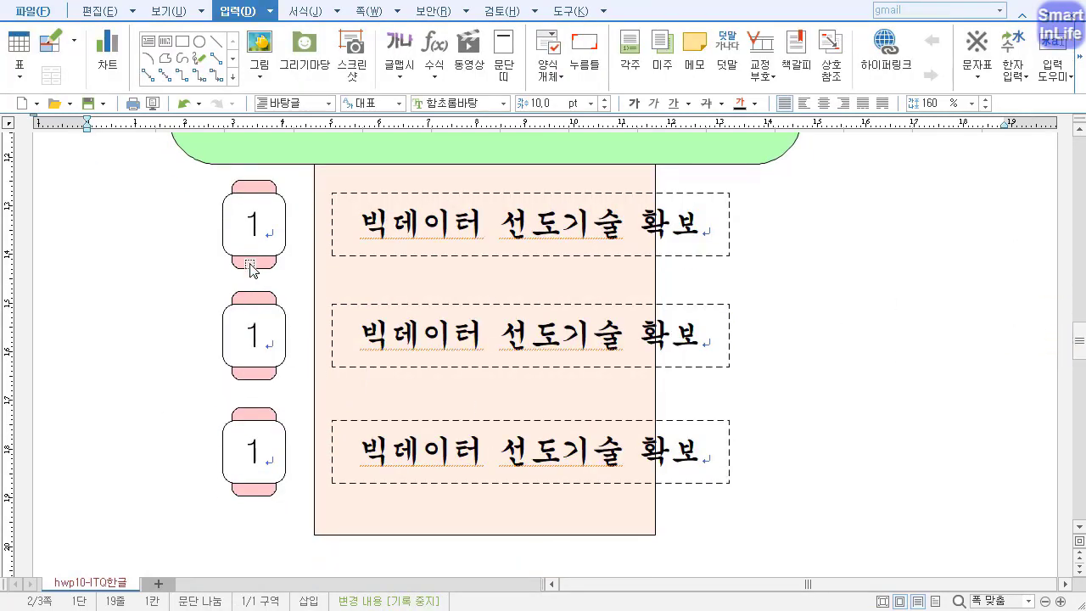
double_click(253, 343)
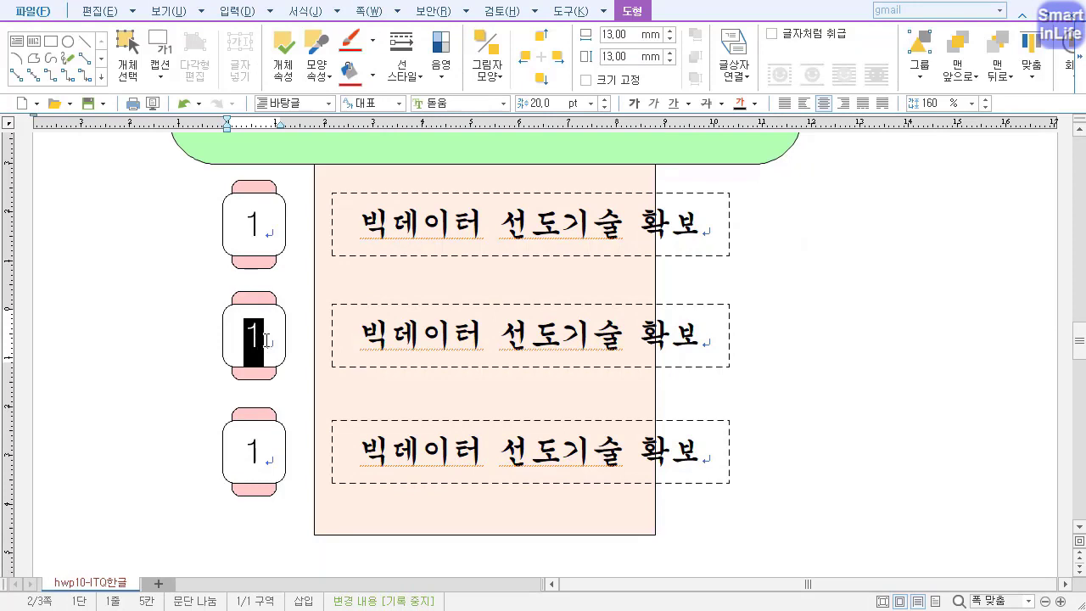
type("2")
left_click(247, 451)
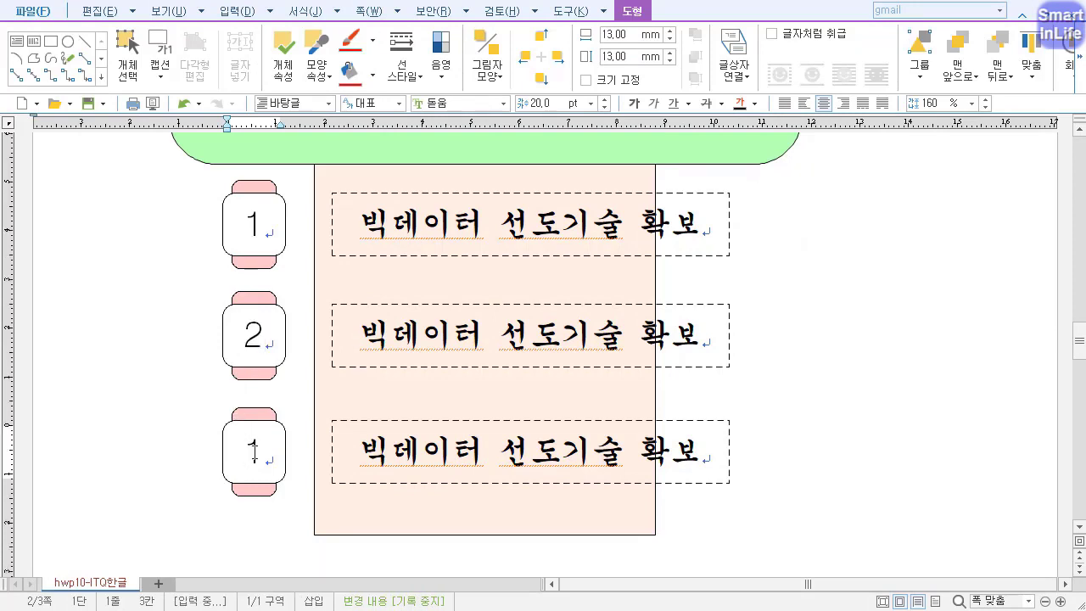
double_click(254, 453)
type("3")
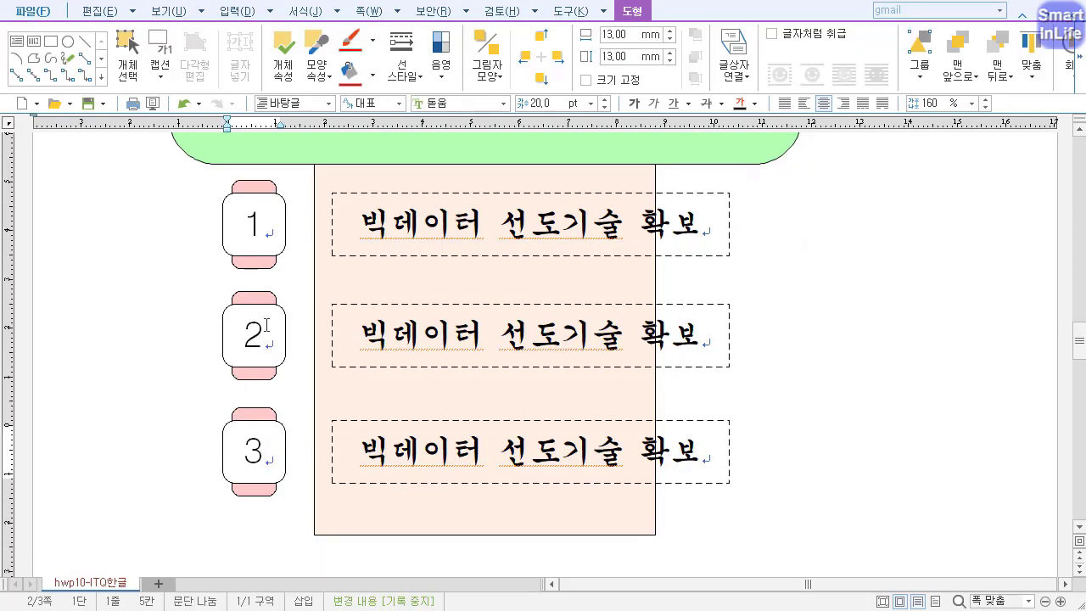
Fill the pink shape behind number 2 with a medium red and the one behind number 3 with a deeper red.
left_click(261, 297)
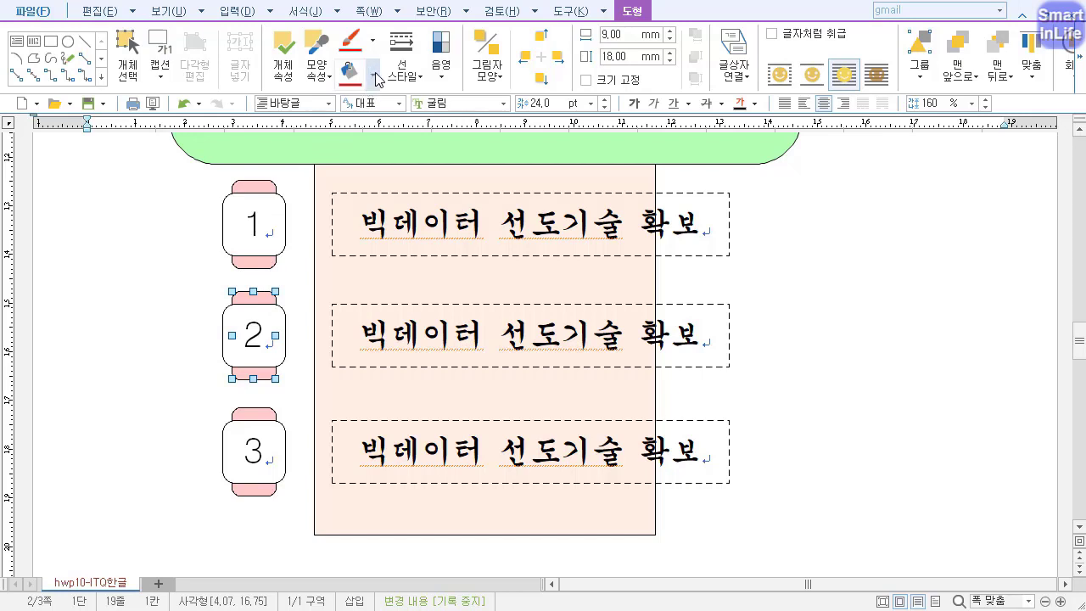
key("ctrl+2")
left_click_drag(648, 32, 594, 1)
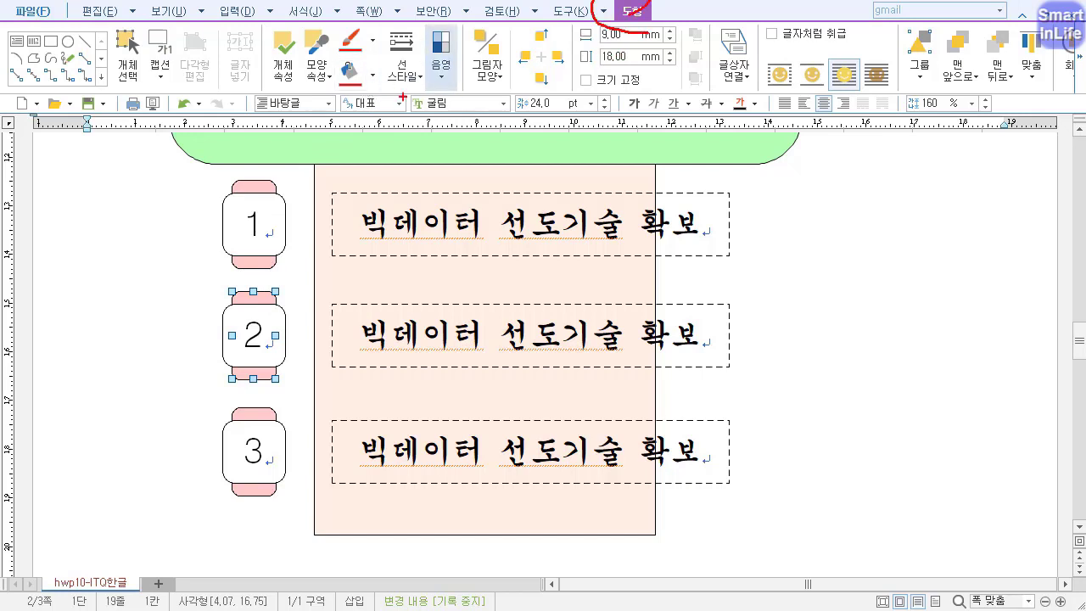
left_click_drag(348, 42, 358, 56)
key("Escape")
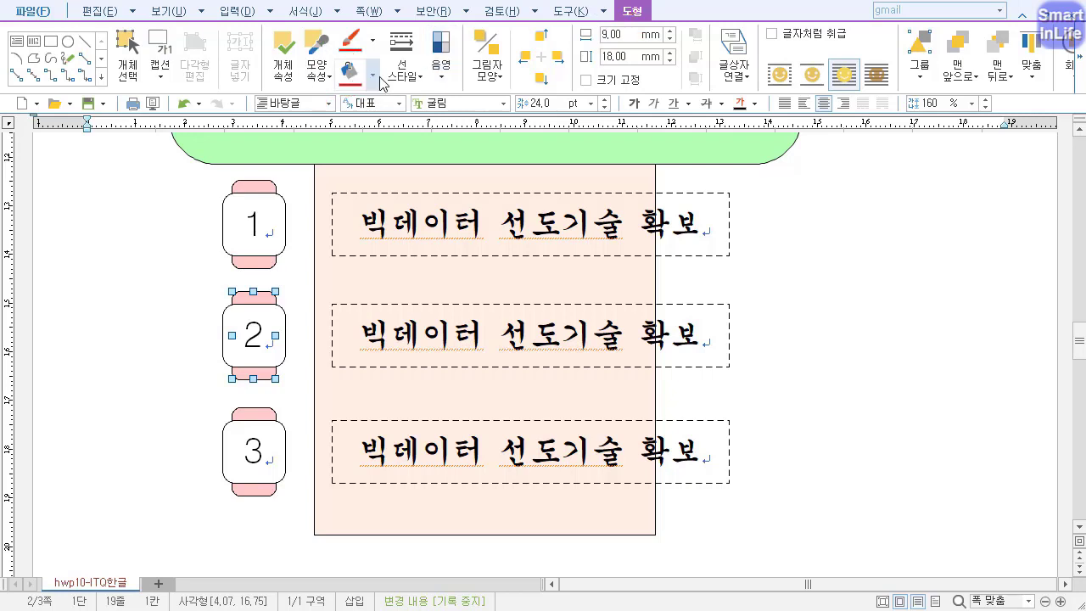
left_click(374, 81)
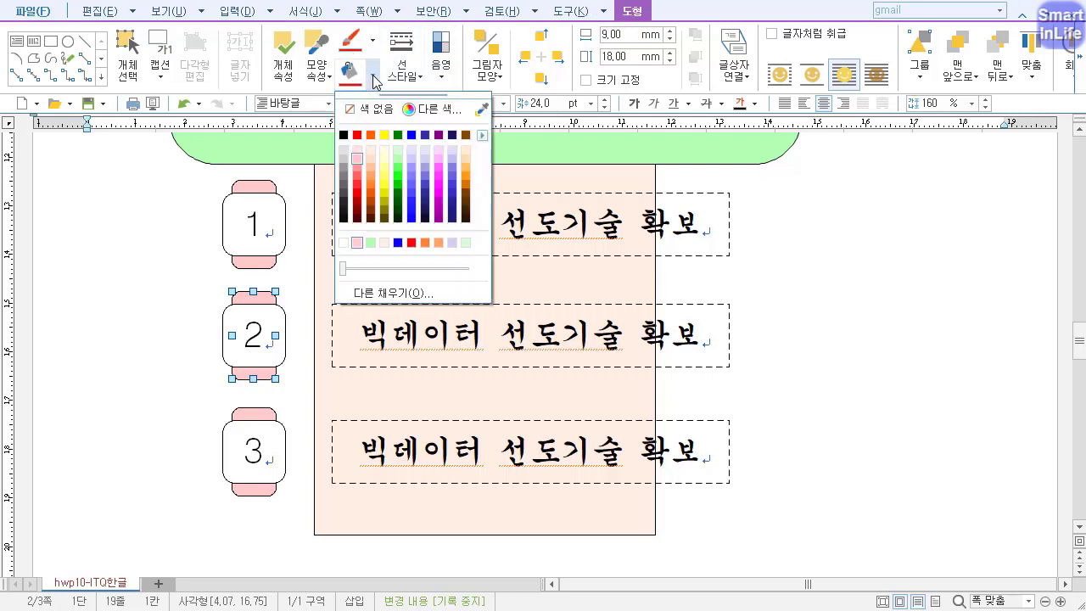
left_click(357, 175)
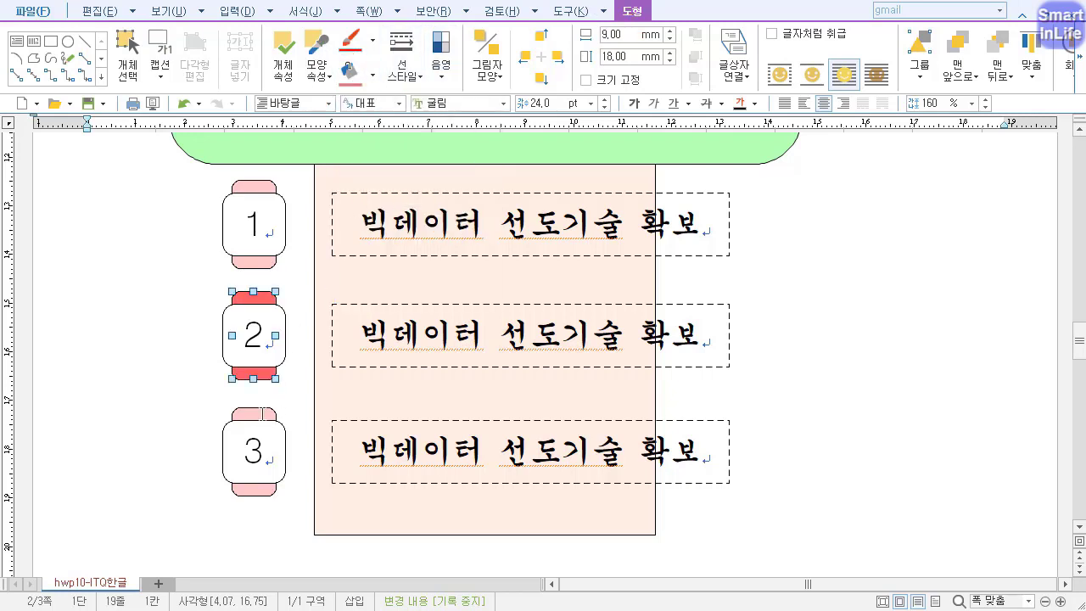
left_click(262, 415)
left_click(374, 76)
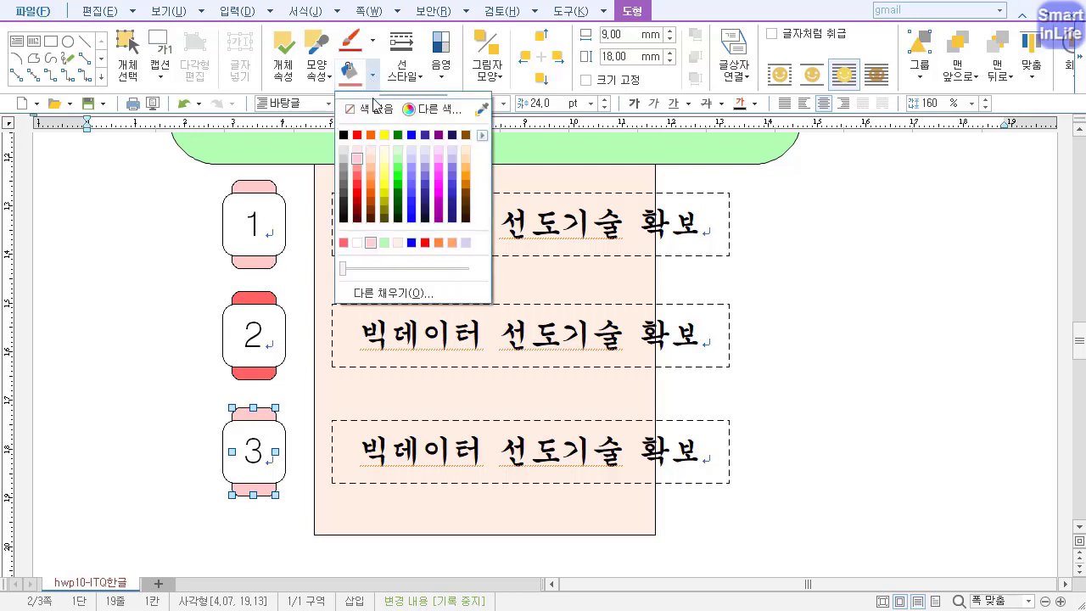
left_click(357, 193)
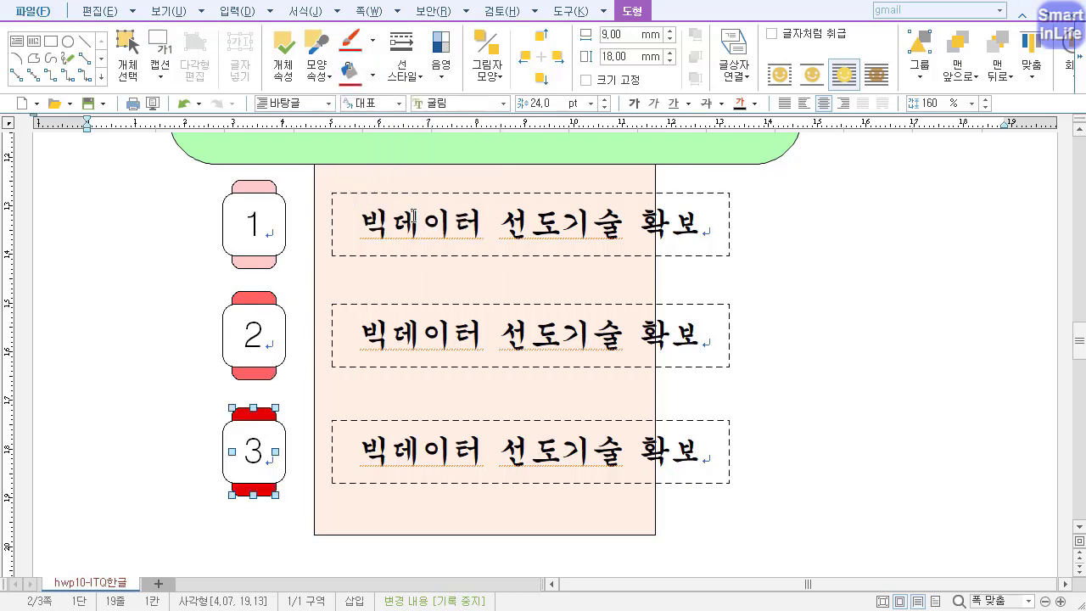
Replace the second row's dashed box text with "미래수요 대응 인력양성".
left_click(412, 339)
triple_click(463, 364)
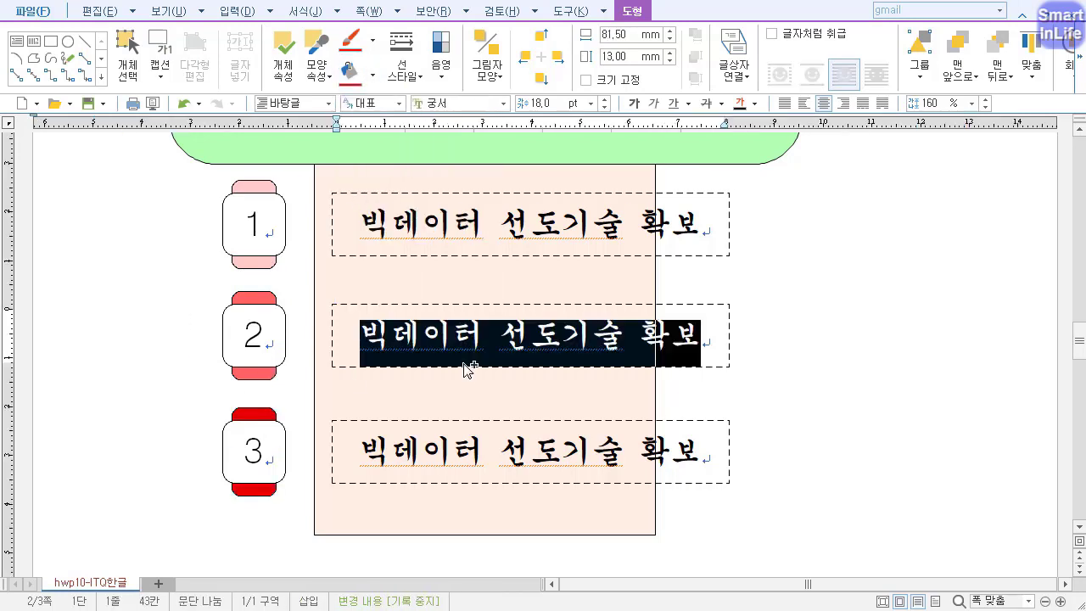
type("미래수요 대응")
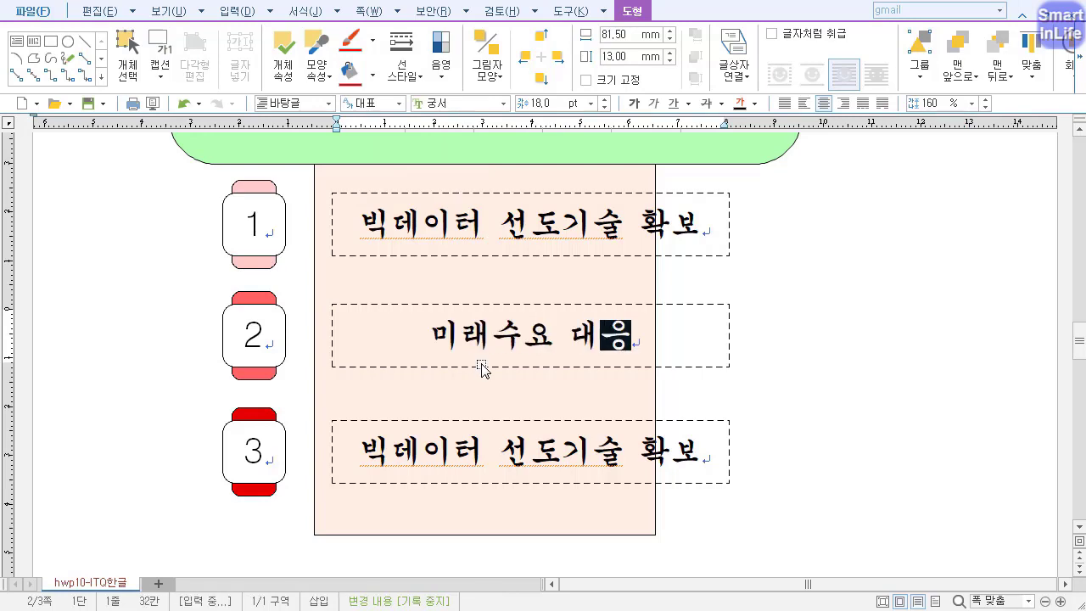
type(" 이ㄴ력양성")
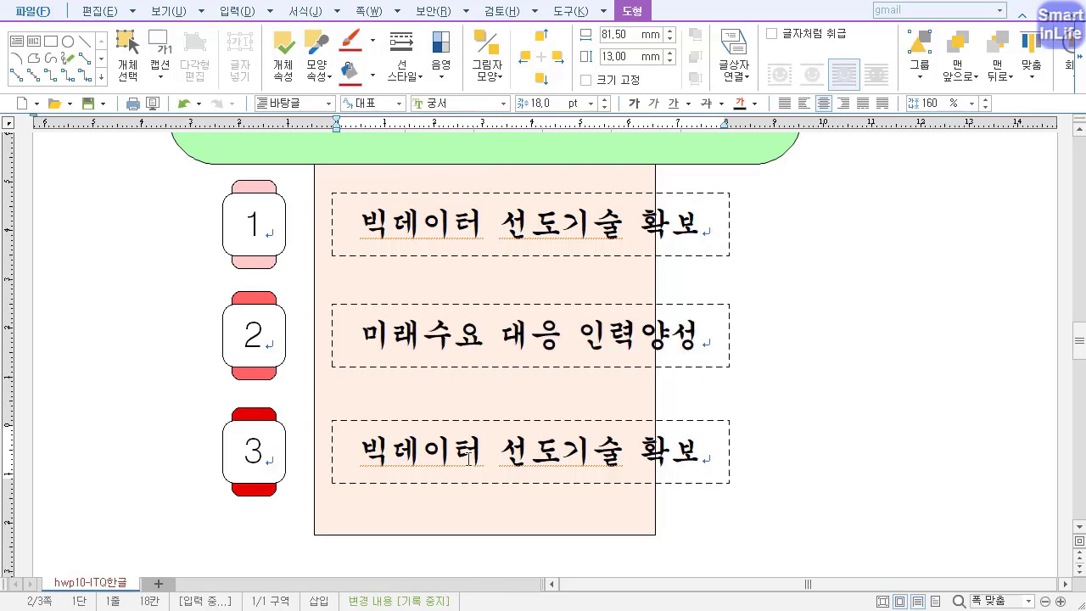
Replace the third row's dashed box text with "빅데이터 전문기업 지원".
triple_click(468, 458)
type("빅데이터")
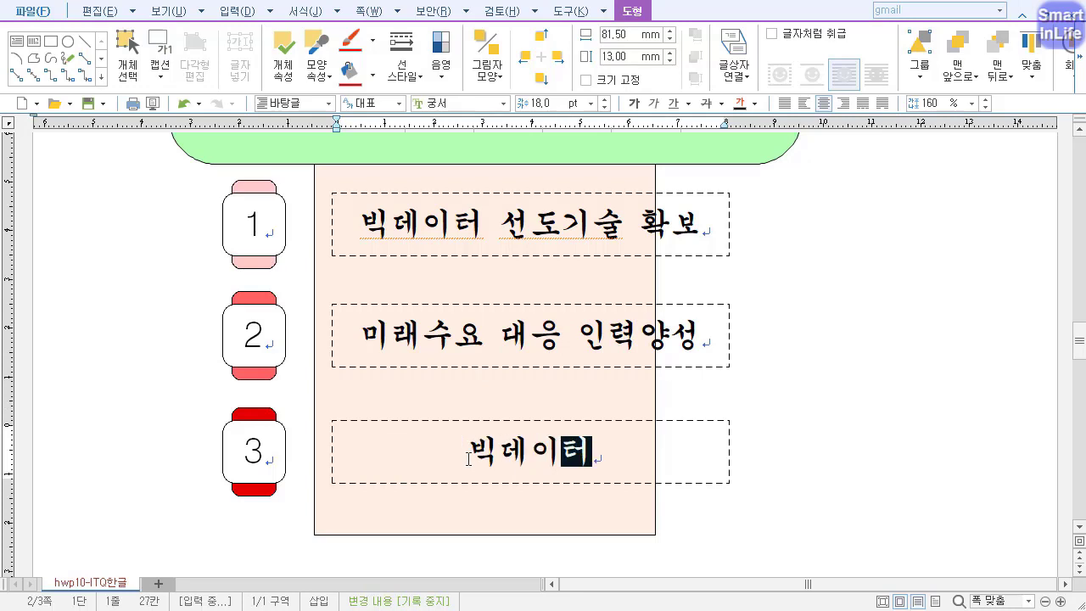
type(" 전무ㄴ기업 지원")
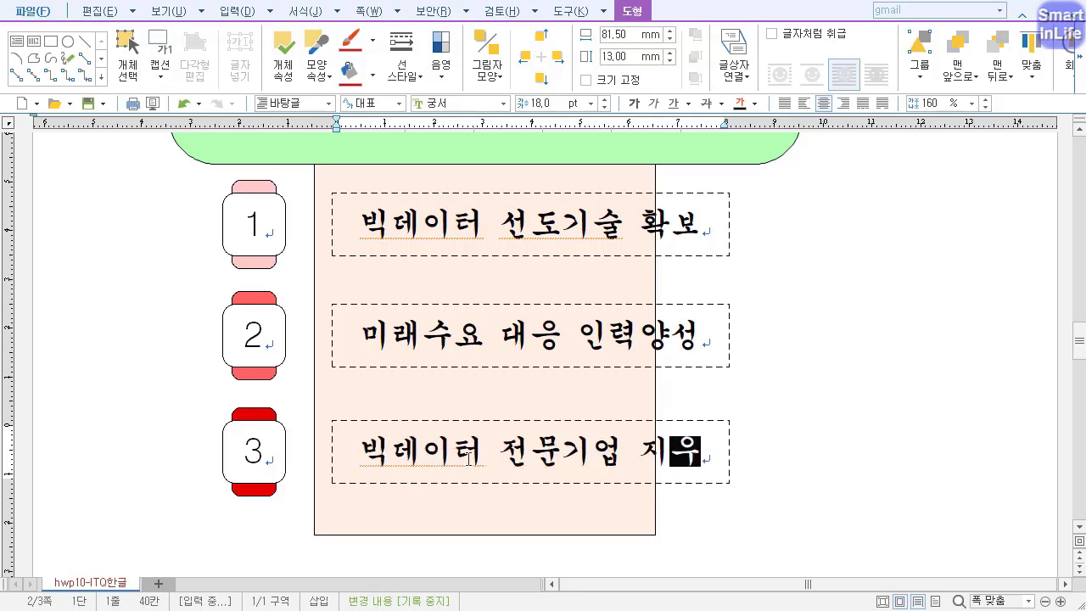
Insert the picture file w-mark-s beside the green rounded rectangle at about 19 mm square.
scroll(469, 458, "up", 1)
scroll(625, 407, "up", 3)
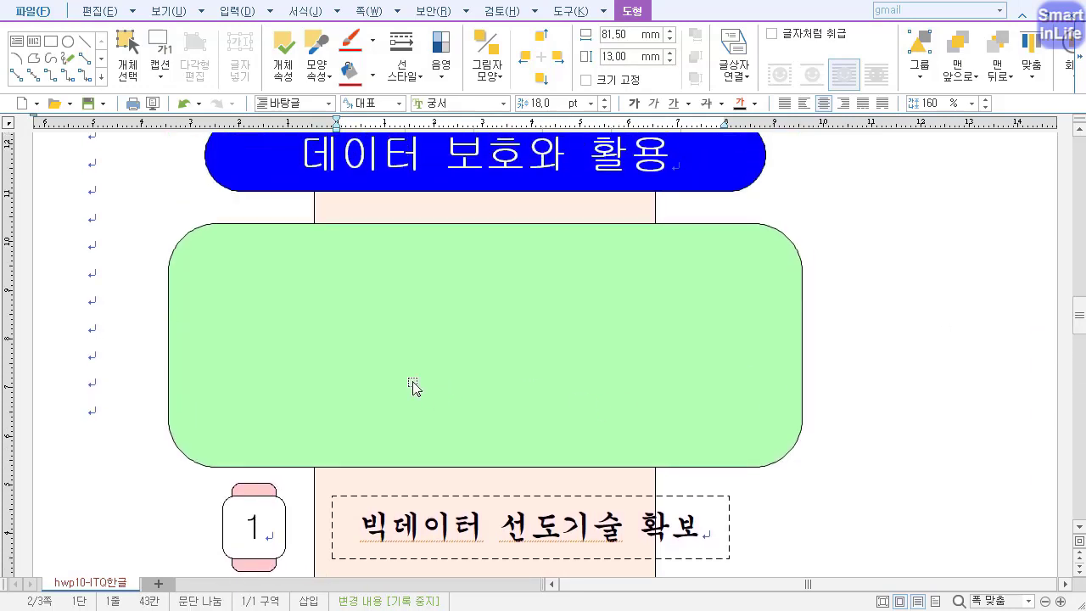
left_click(111, 200)
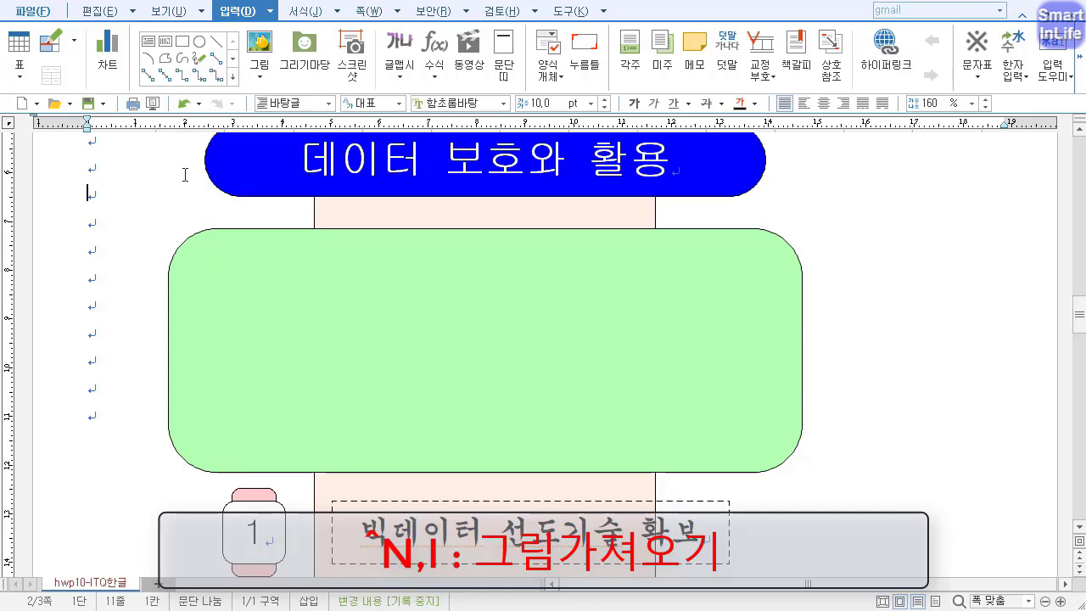
left_click(259, 52)
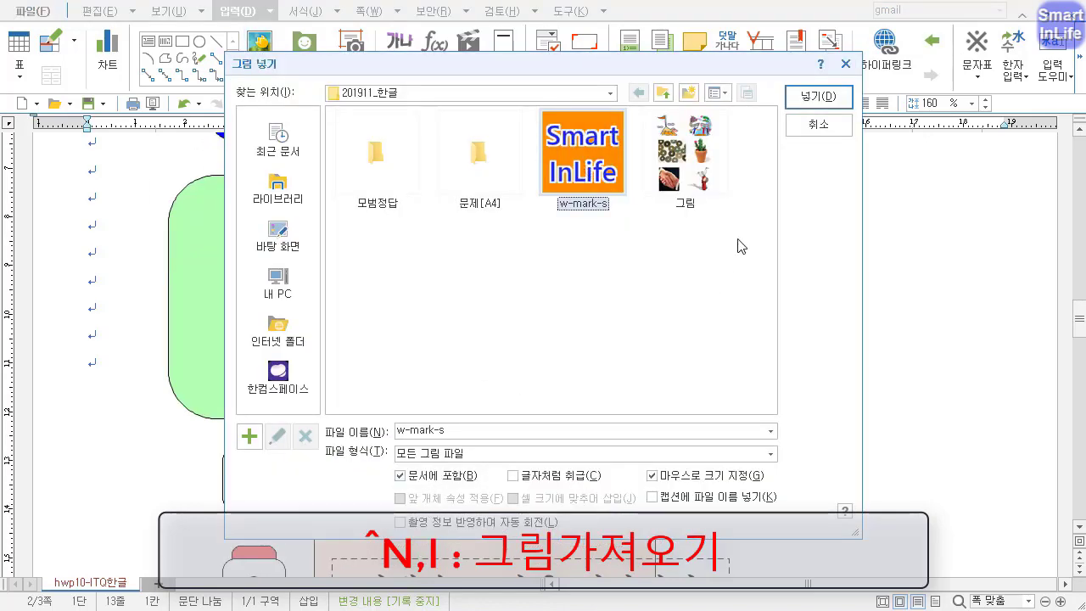
left_click(814, 99)
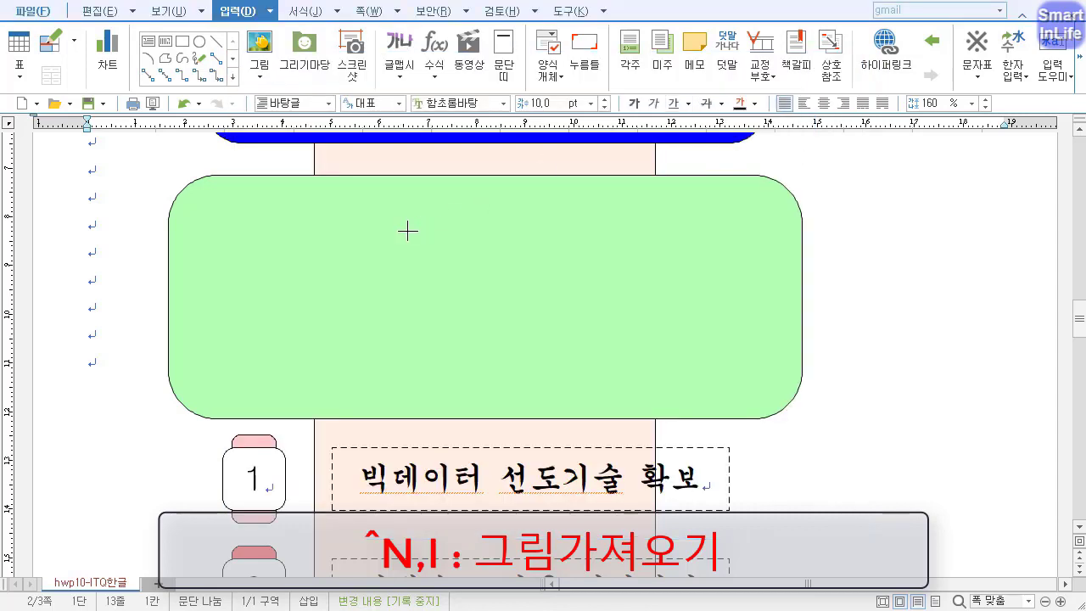
mouse_move(83, 188)
left_mouse_down()
mouse_move(162, 280)
mouse_move(175, 281)
left_mouse_up()
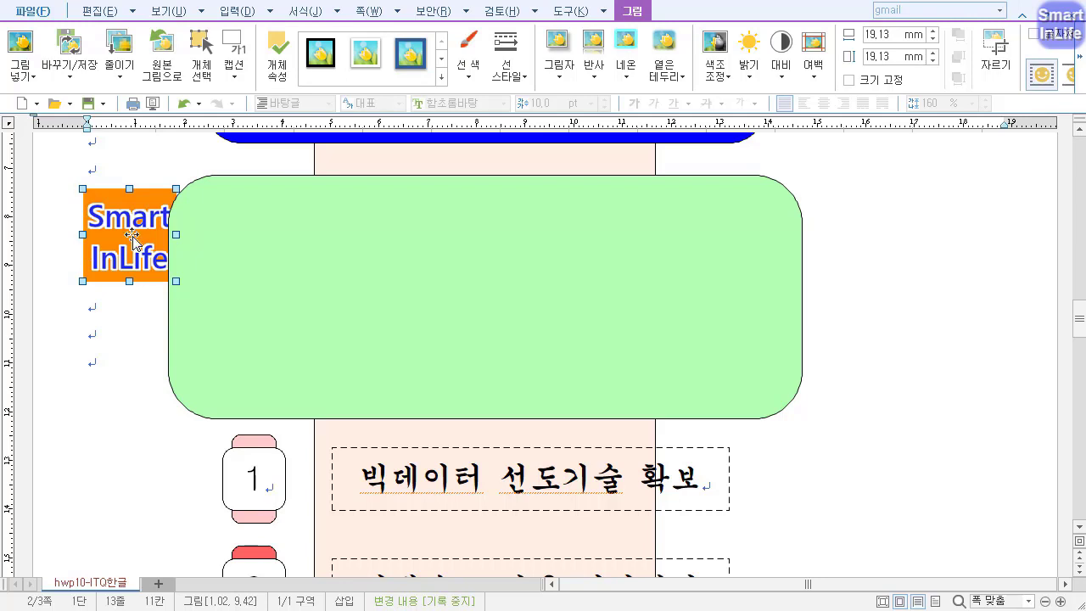
Set the inserted picture's size to 40 mm wide and 30 mm high, and place it in front of the text.
double_click(136, 234)
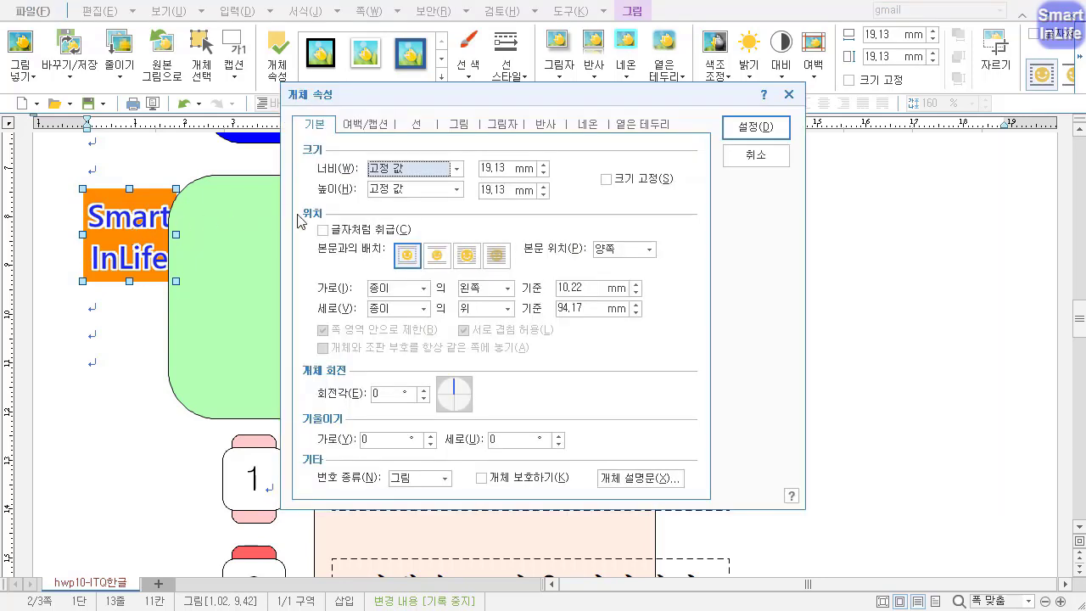
left_click(543, 175)
key("BackSpace")
type("40")
key("Tab")
type("3")
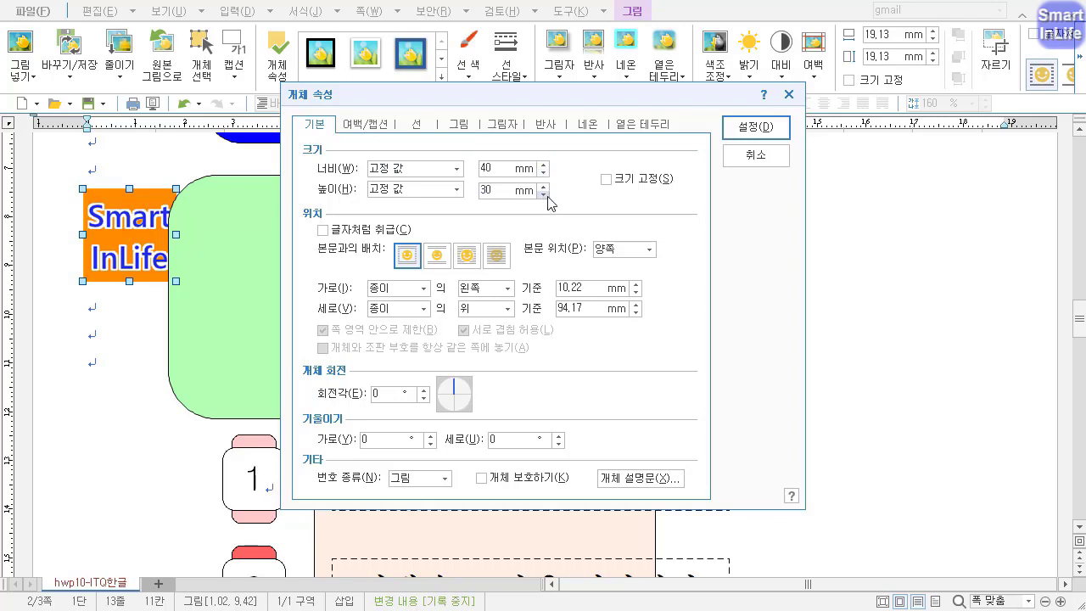
left_click(467, 255)
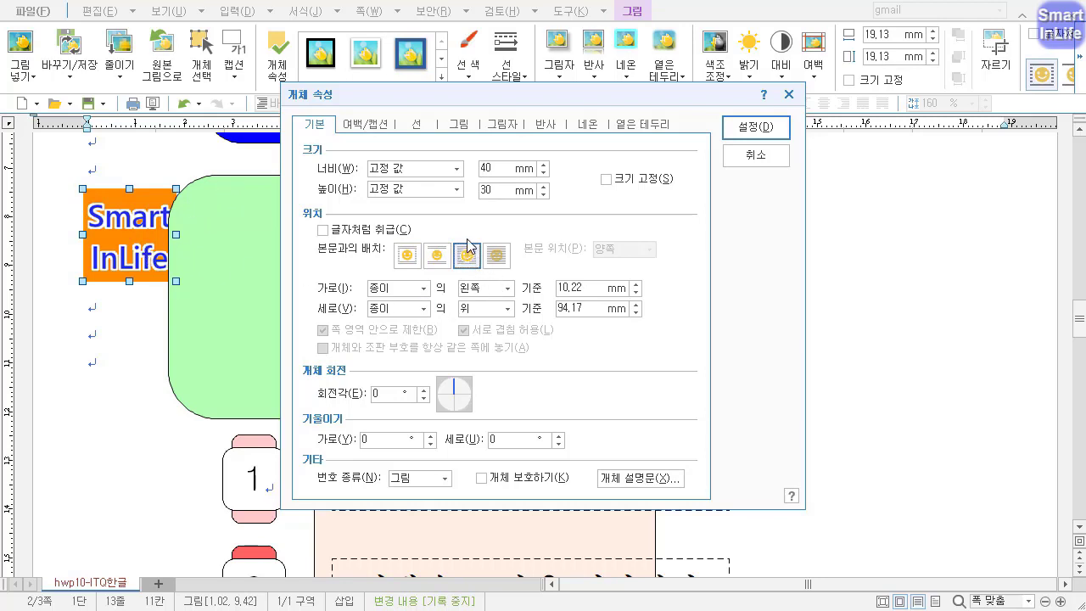
Apply the grayscale effect to the picture and move it into the left half of the green rounded rectangle.
left_click(459, 124)
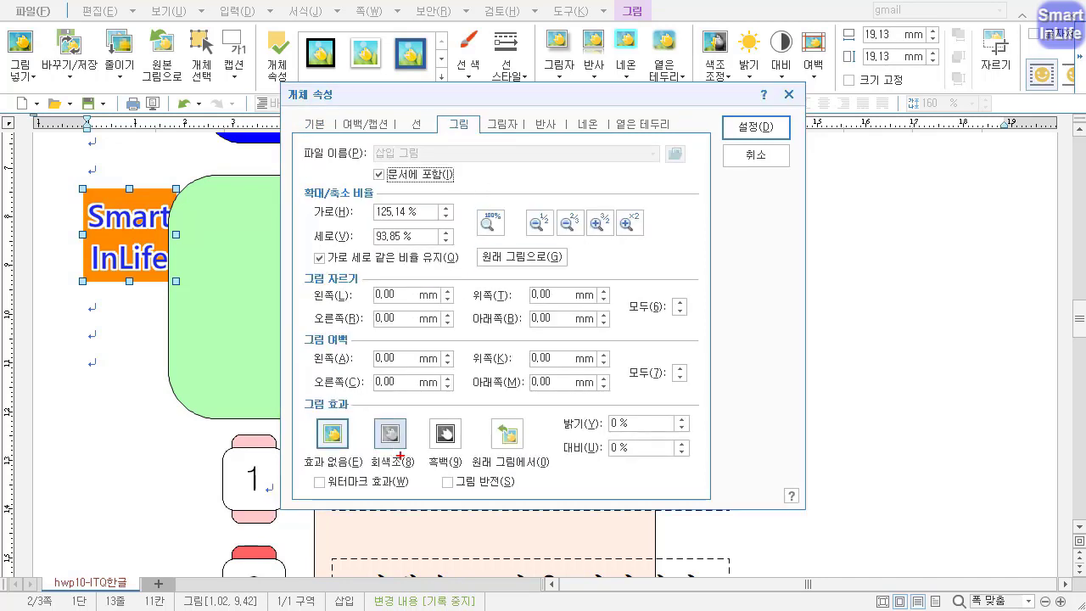
left_click(399, 456)
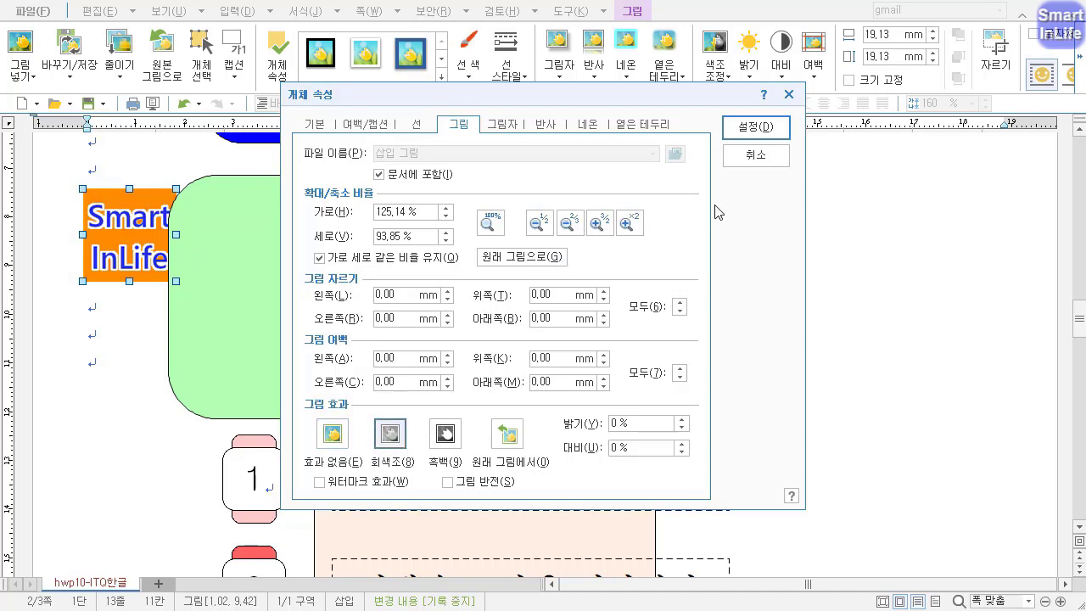
left_click(755, 127)
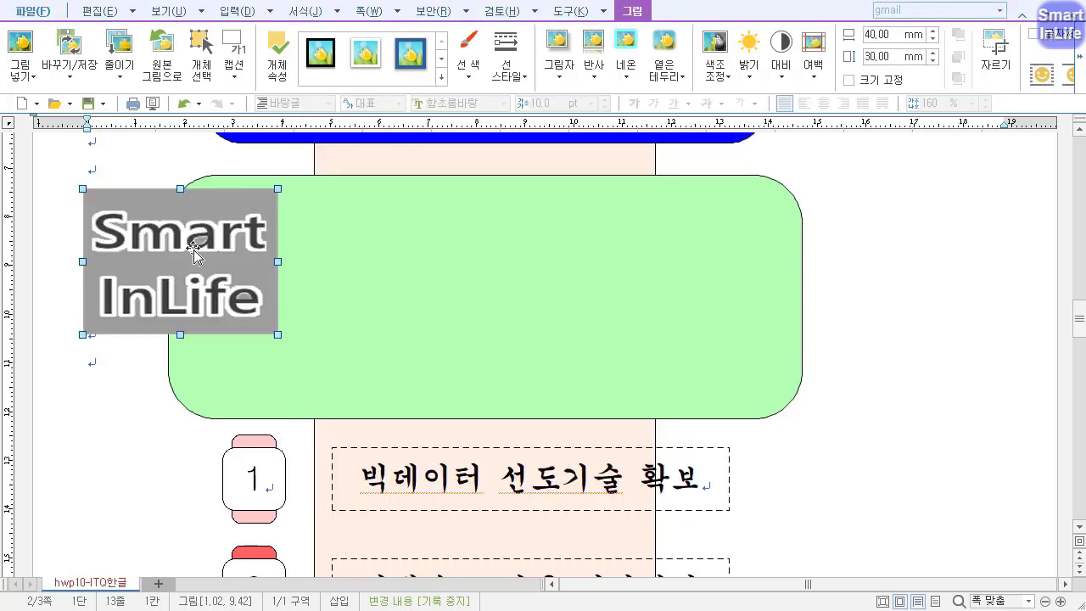
left_click_drag(194, 250, 333, 279)
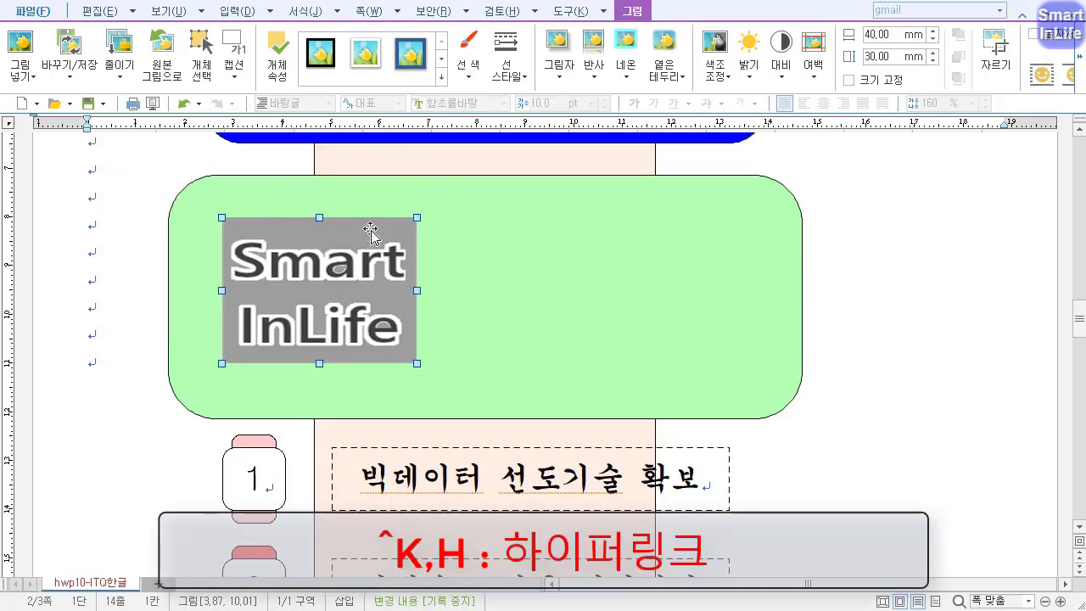
Hyperlink the picture to the bookmark "빅데이터" in the current document.
left_click(239, 10)
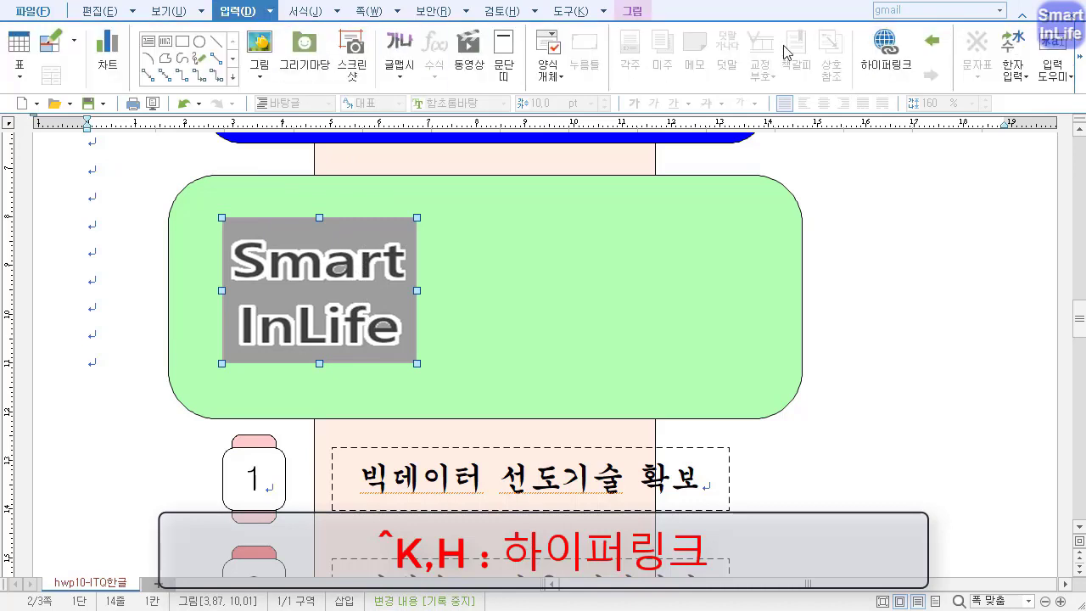
left_click(874, 43)
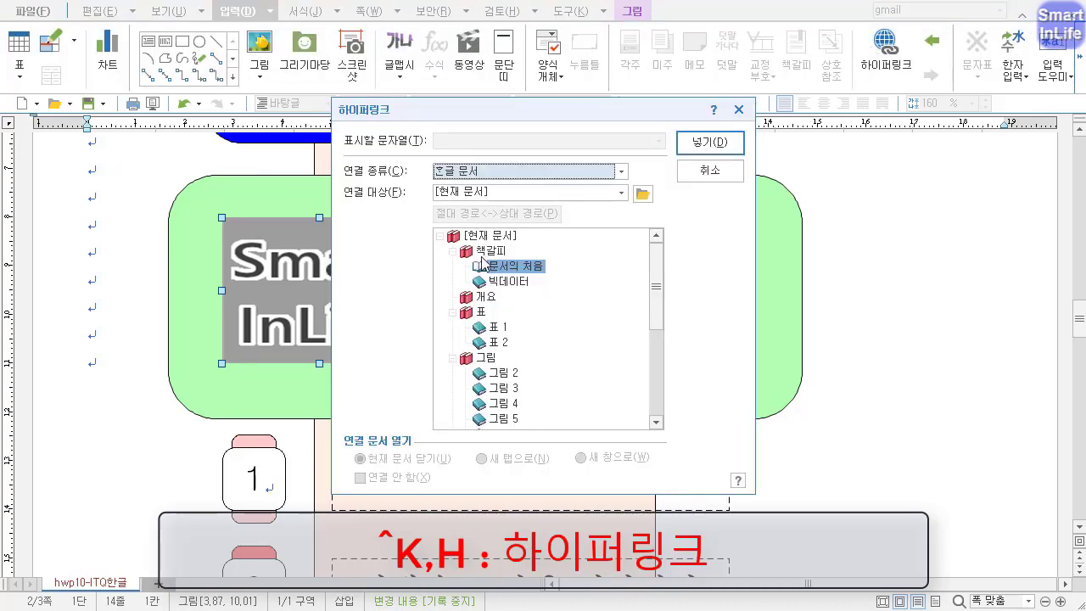
left_click(509, 281)
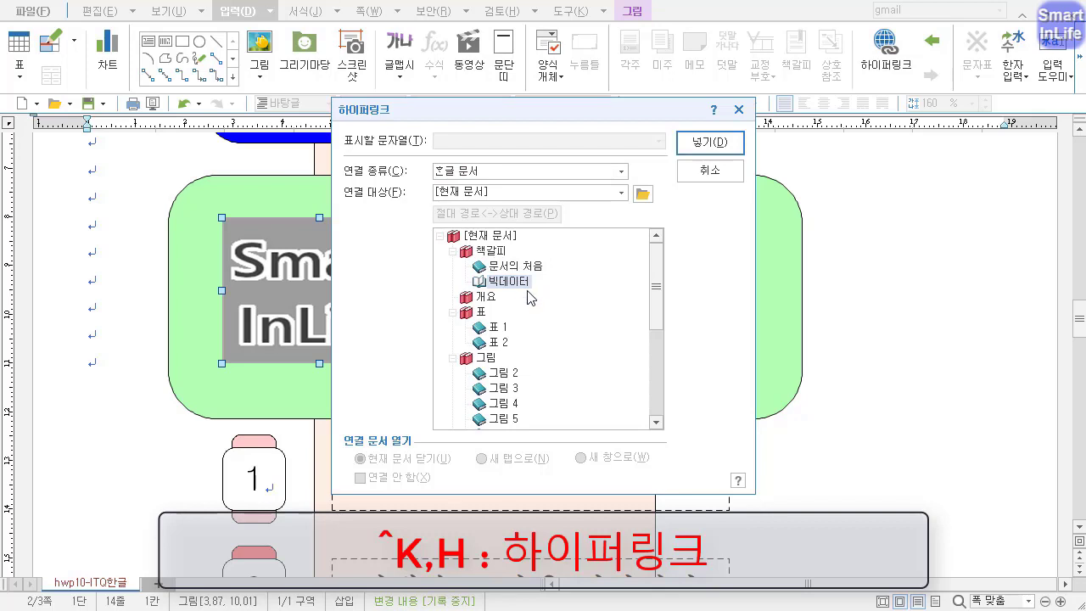
left_click(710, 144)
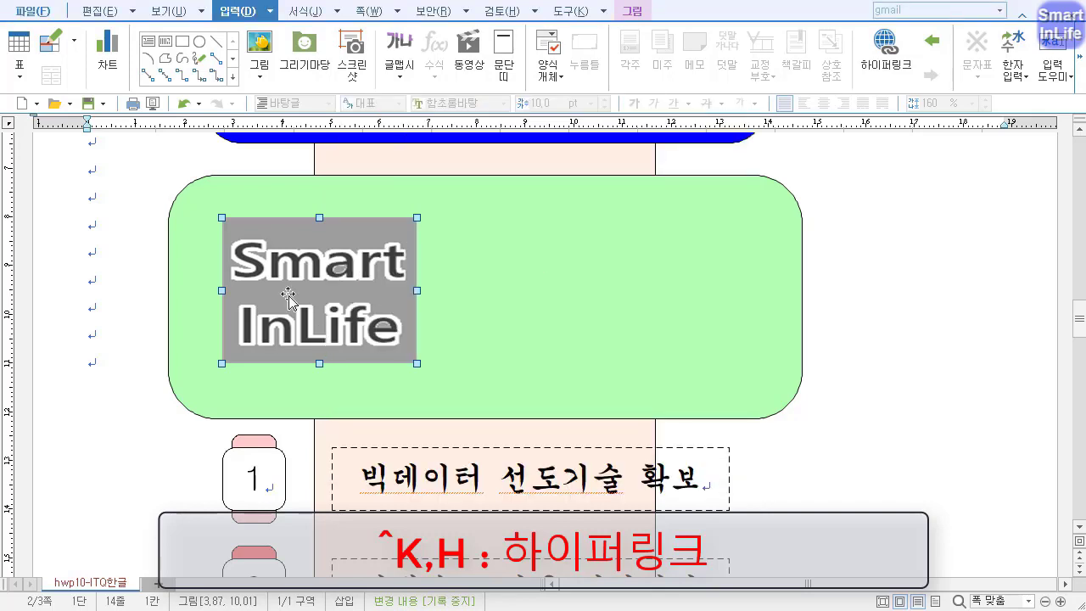
Create a 글맵시 text art reading "추진전략" in the 돋움 font with the hexagon shape.
left_click(91, 252)
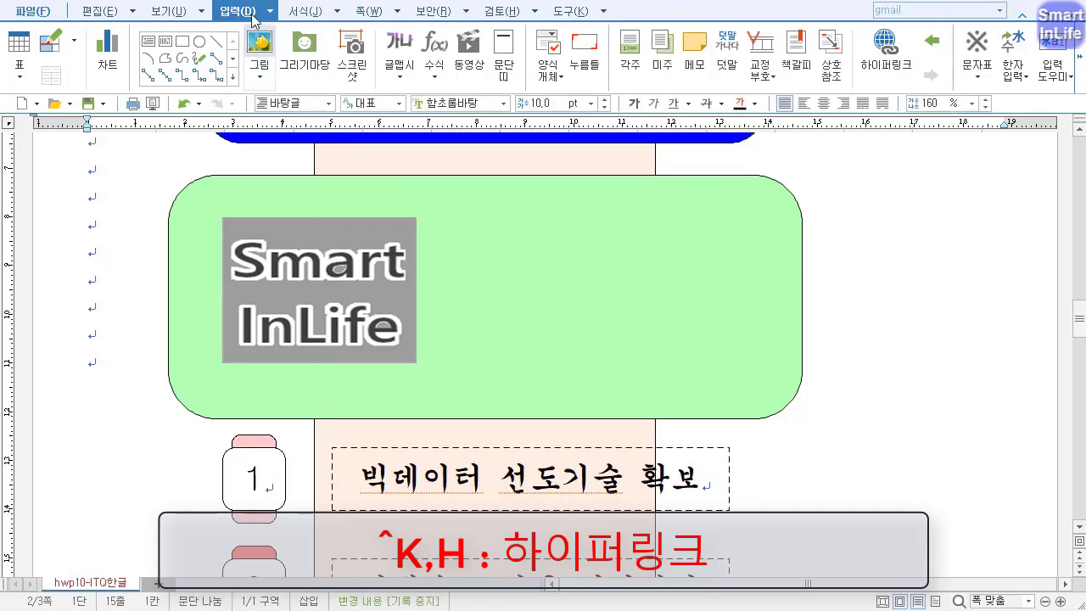
left_click(398, 49)
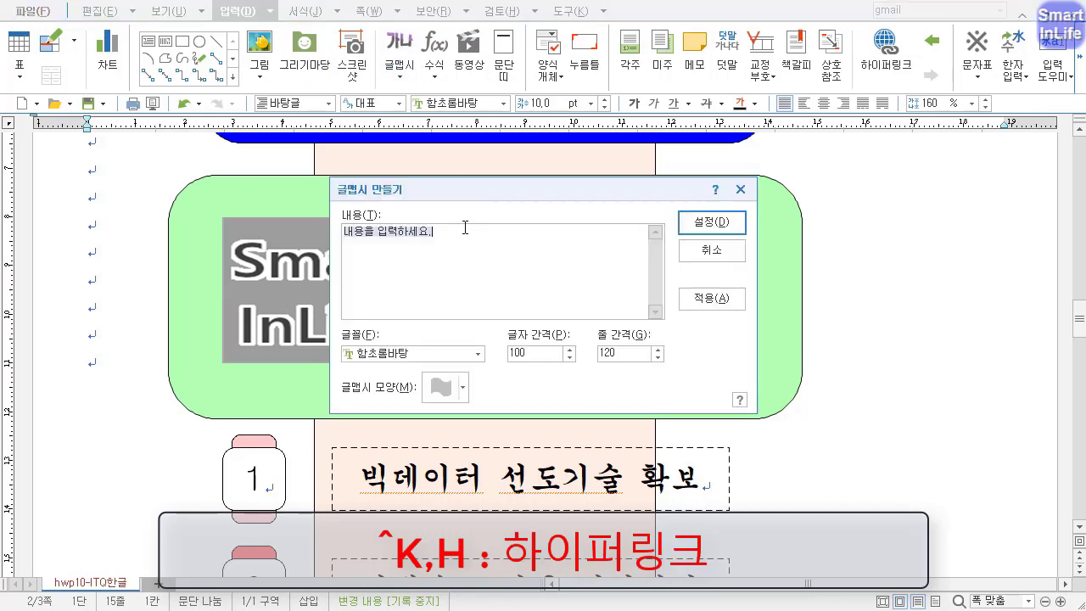
type("추세")
type("전략")
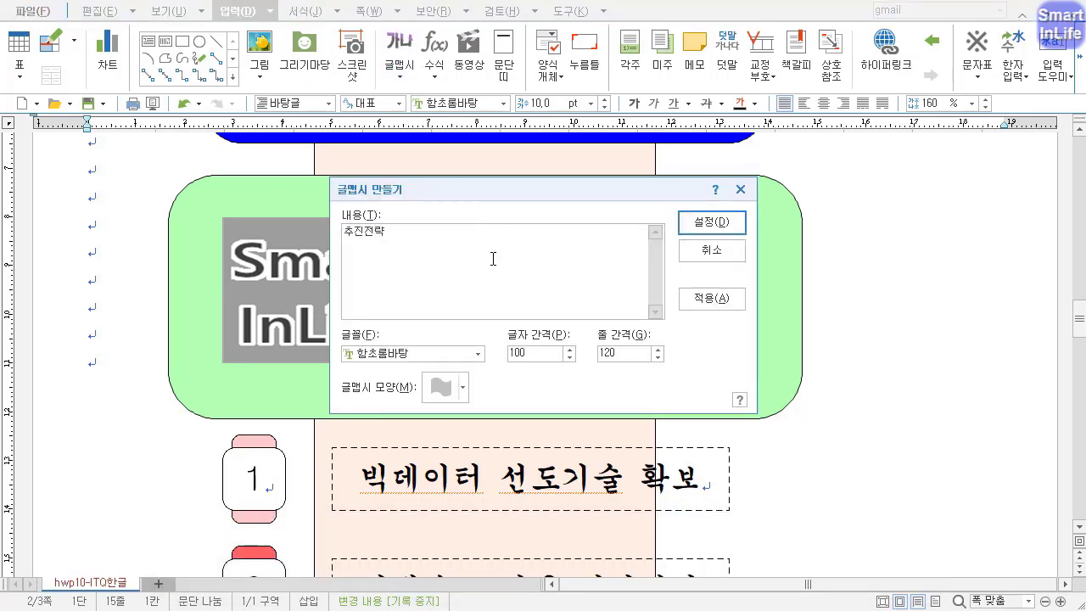
left_click(478, 353)
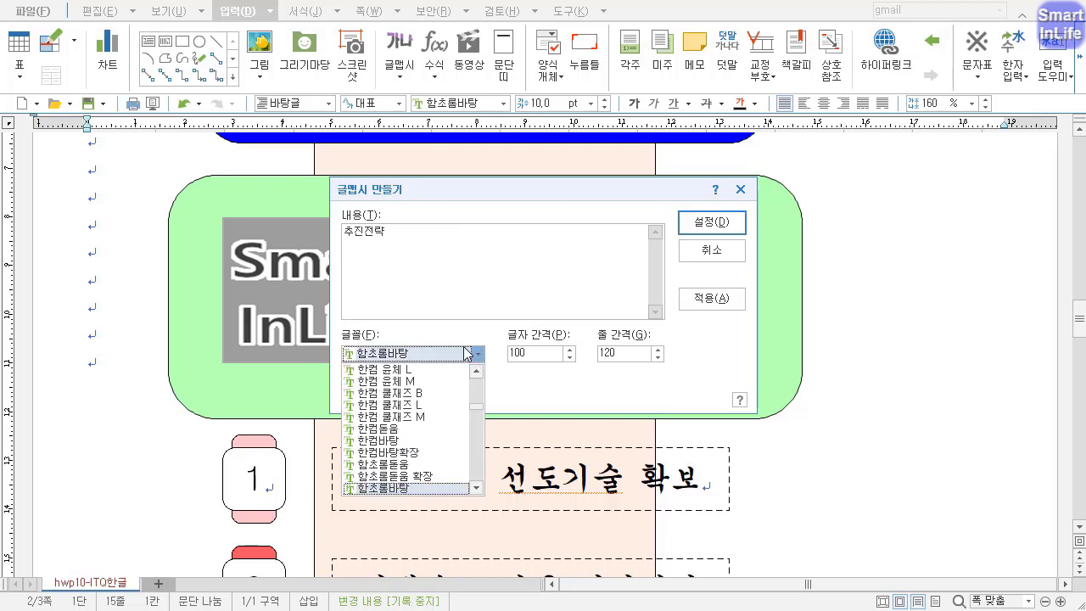
type("돋움")
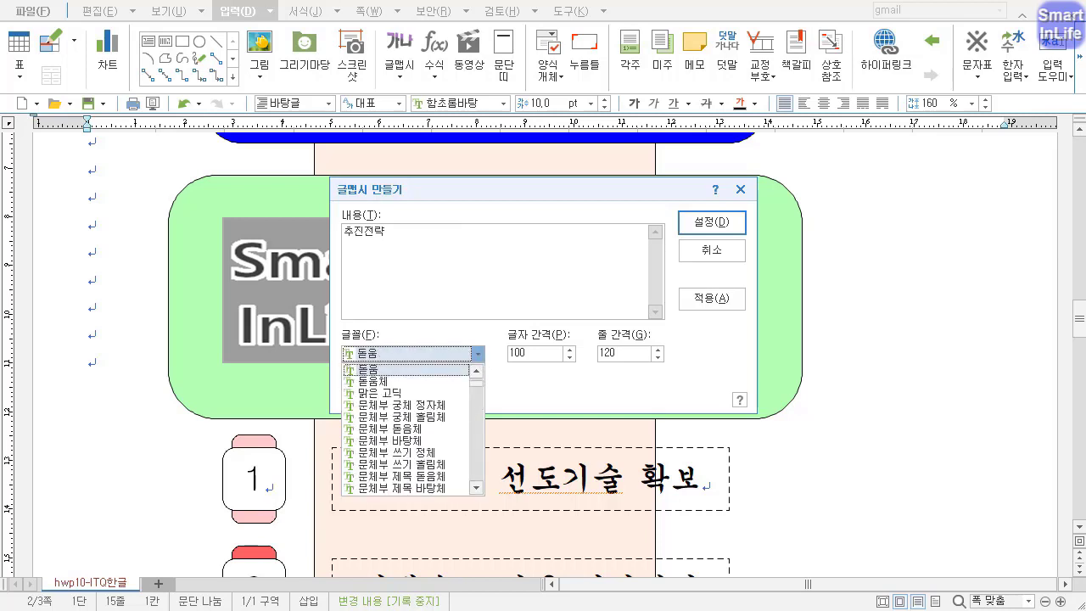
left_click(445, 372)
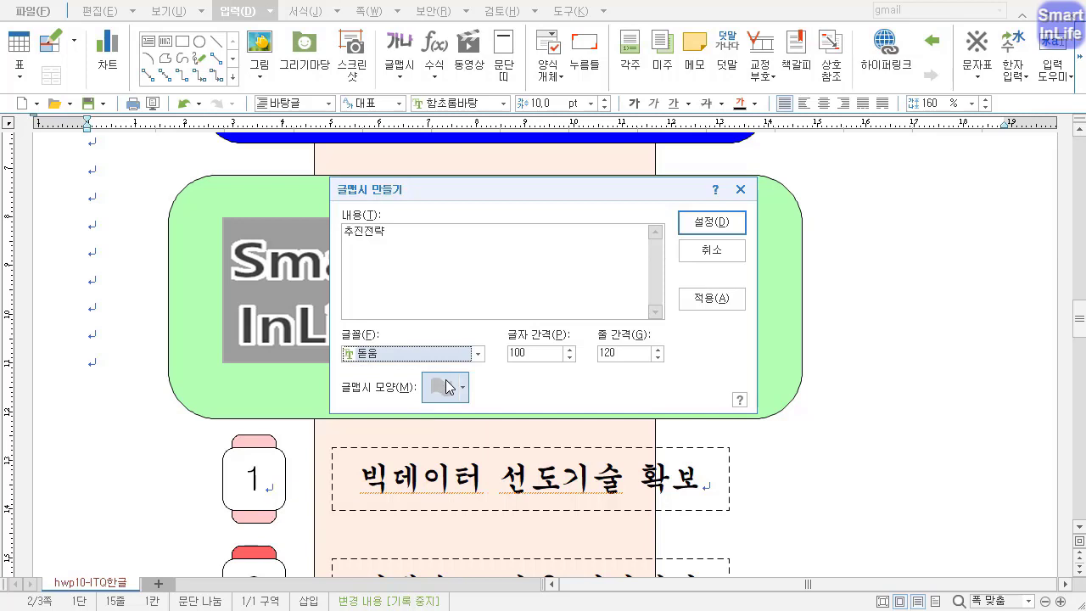
left_click(449, 388)
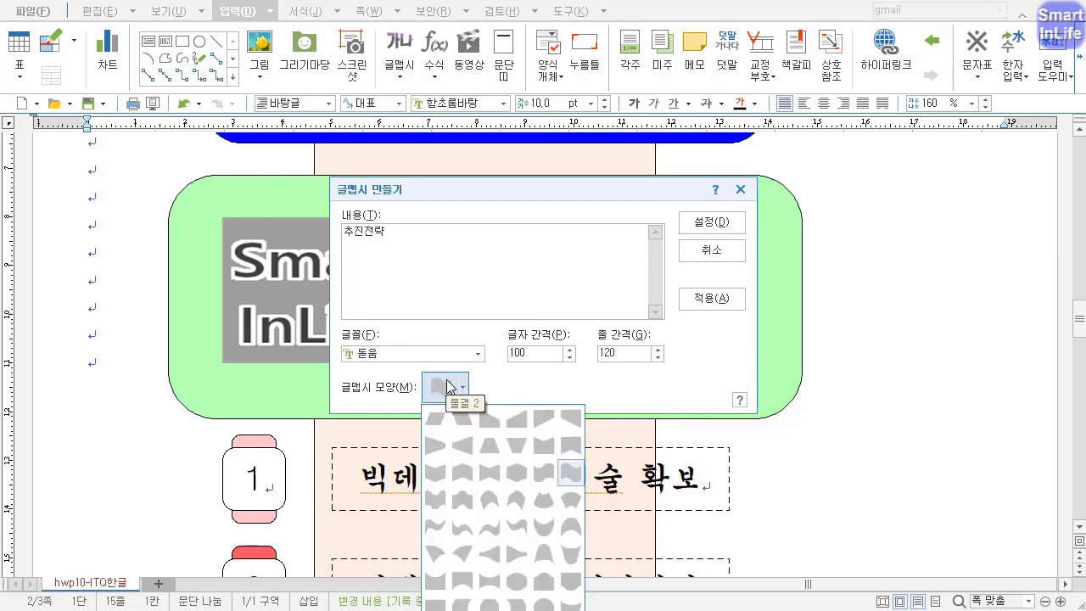
left_click(491, 480)
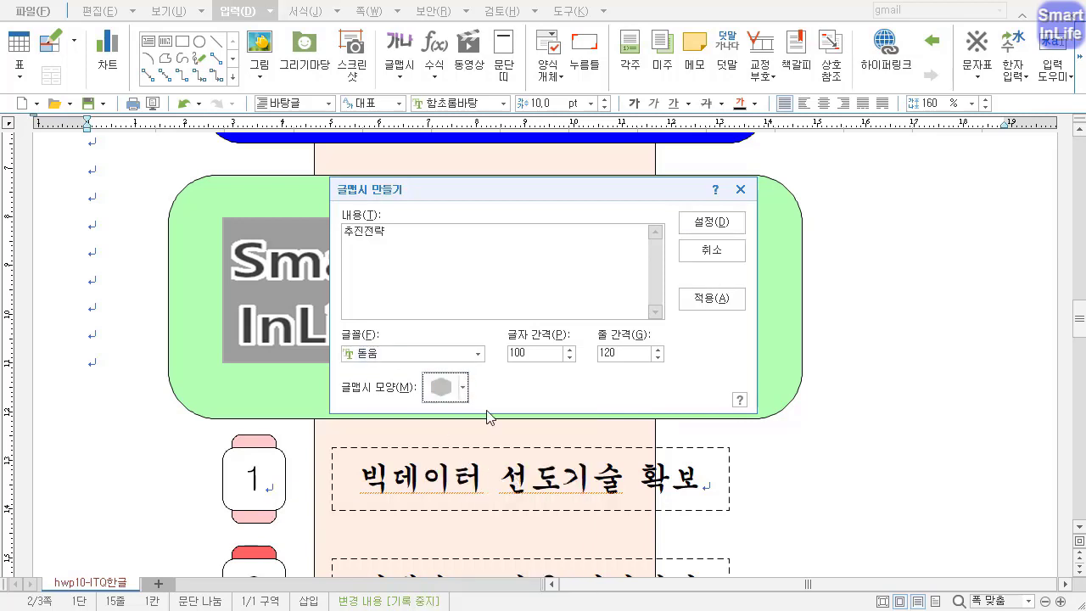
left_click(710, 222)
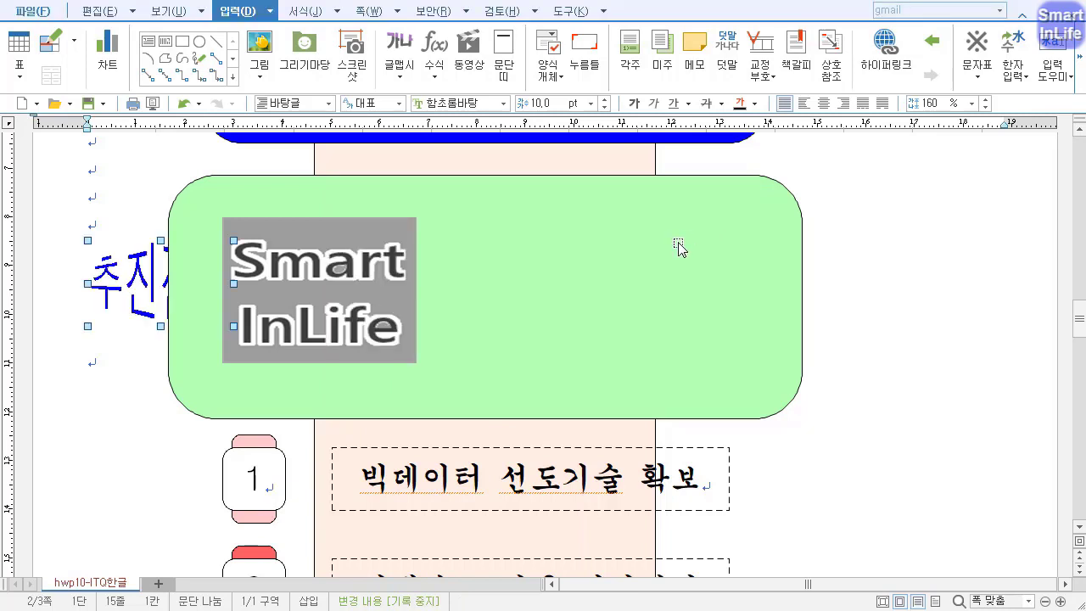
Set the "추진전략" text art to 60 mm wide and 25 mm high, placed in front of the text.
double_click(136, 284)
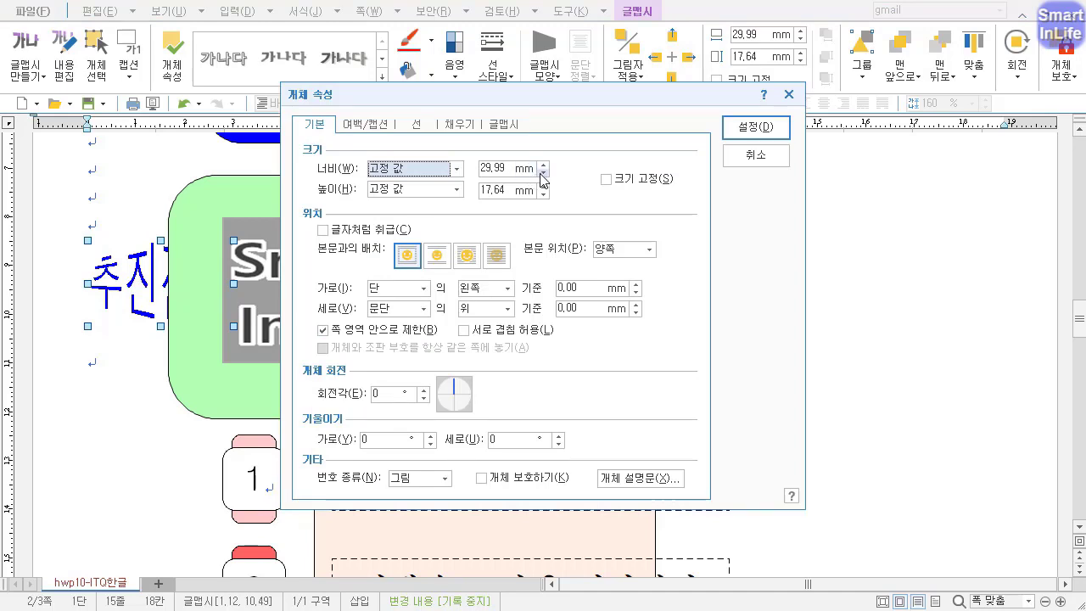
key("Tab")
type("60")
key("Tab")
key("Tab")
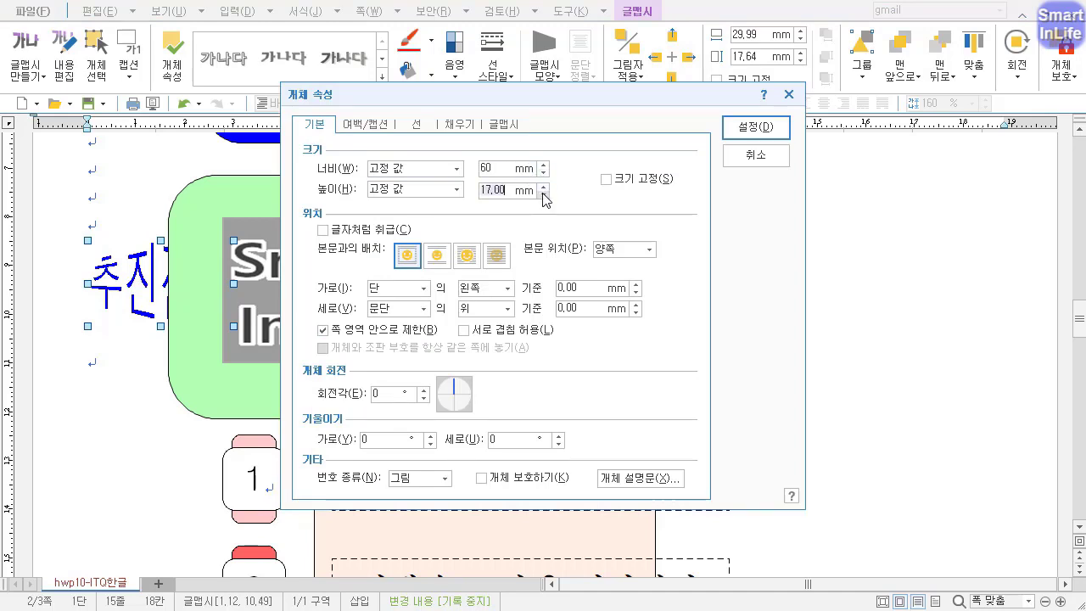
type("25")
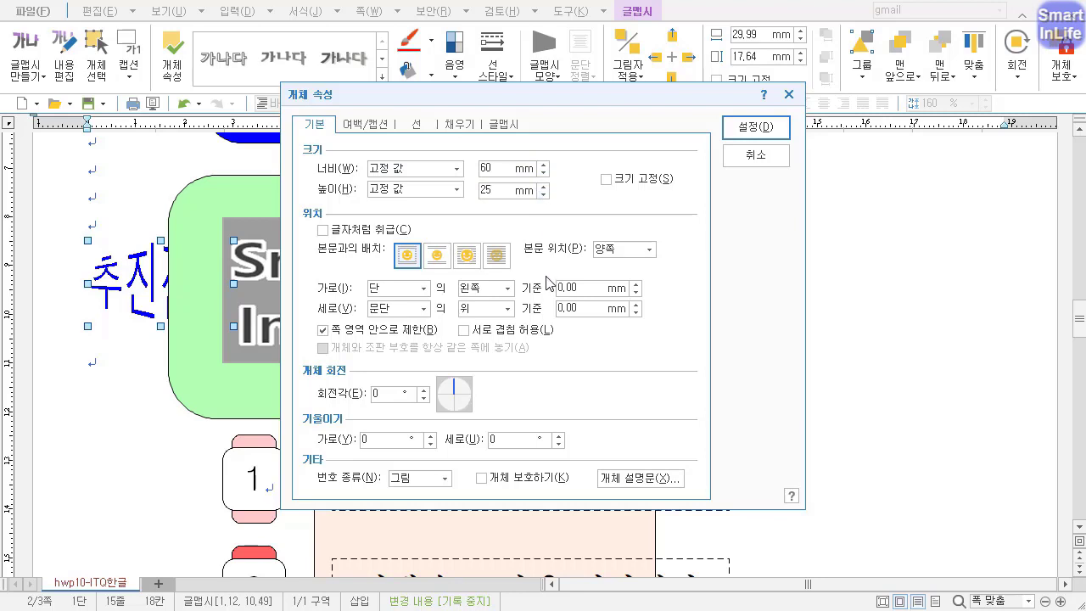
left_click(467, 257)
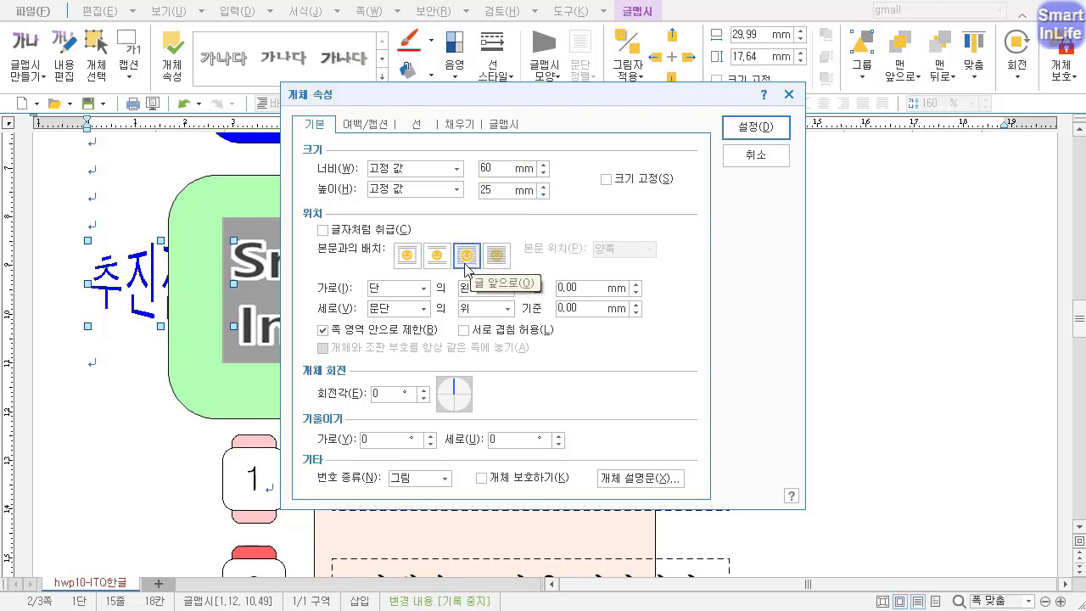
Fill the "추진전략" text art with red and move it into the green rounded rectangle, to the right of the picture.
left_click(458, 124)
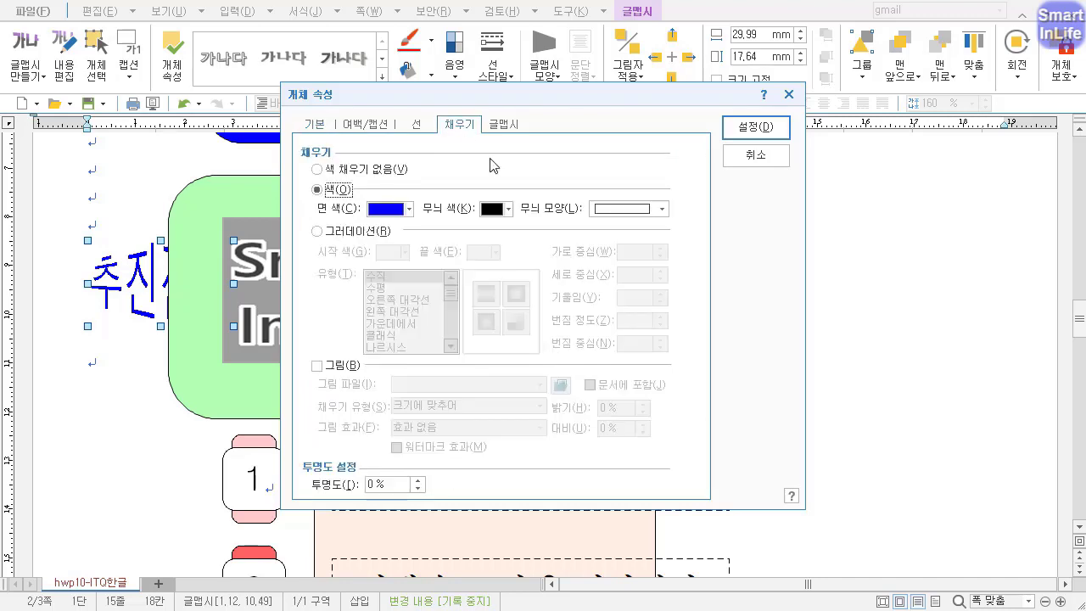
left_click(409, 209)
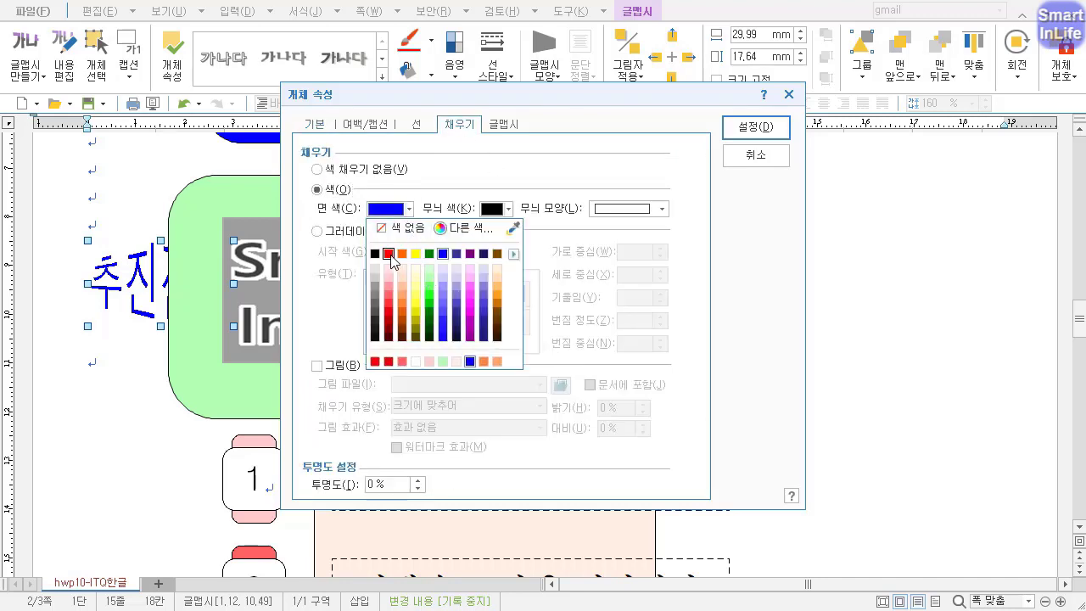
left_click(389, 254)
left_click(754, 127)
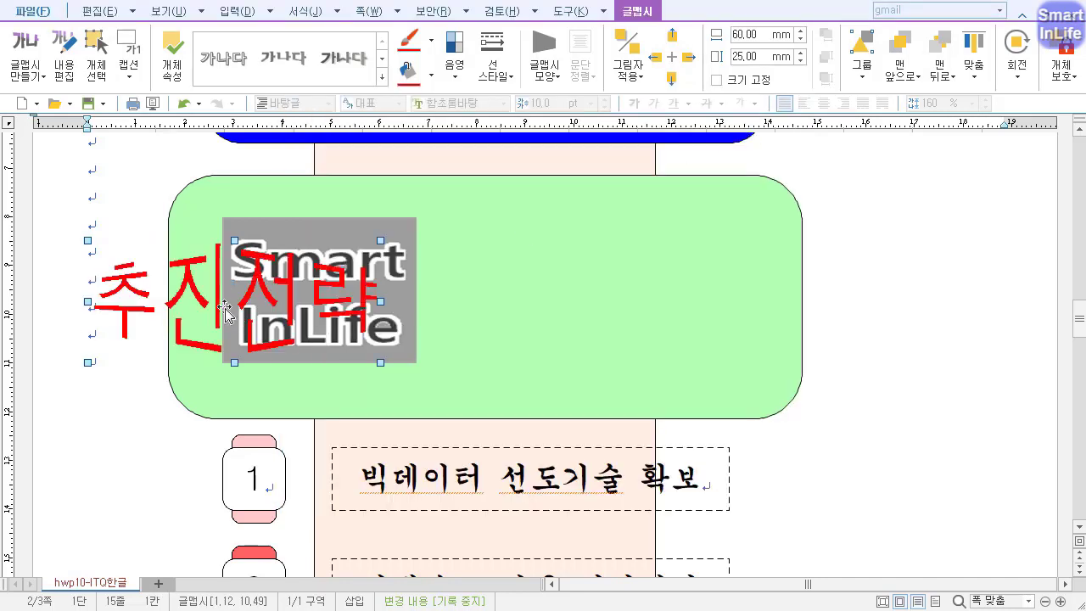
left_click_drag(128, 314, 489, 307)
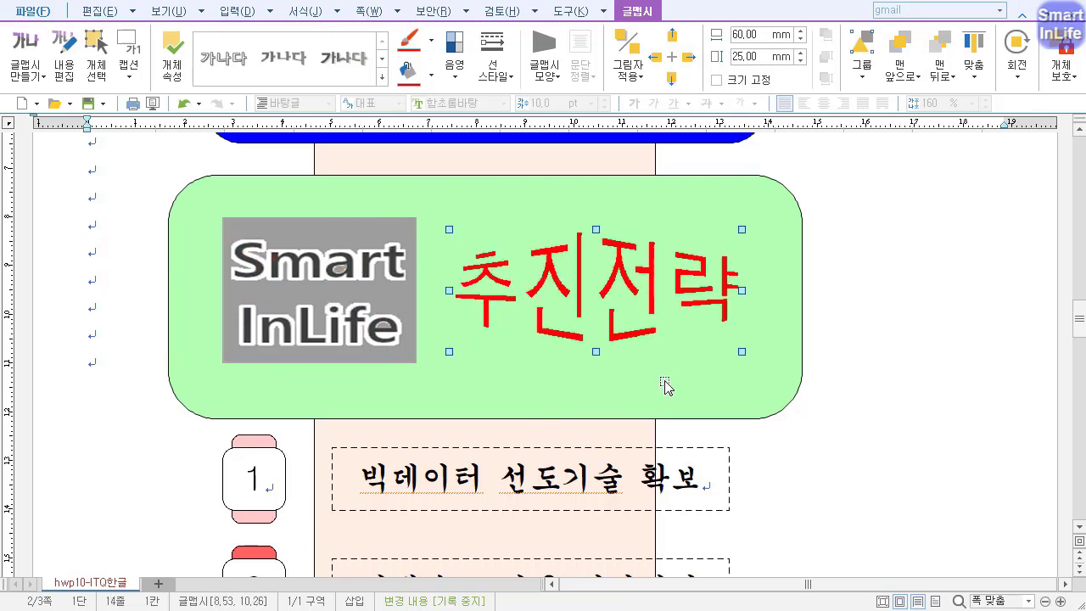
left_click_drag(724, 305, 733, 305)
scroll(731, 319, "up", 7)
scroll(543, 354, "down", 7)
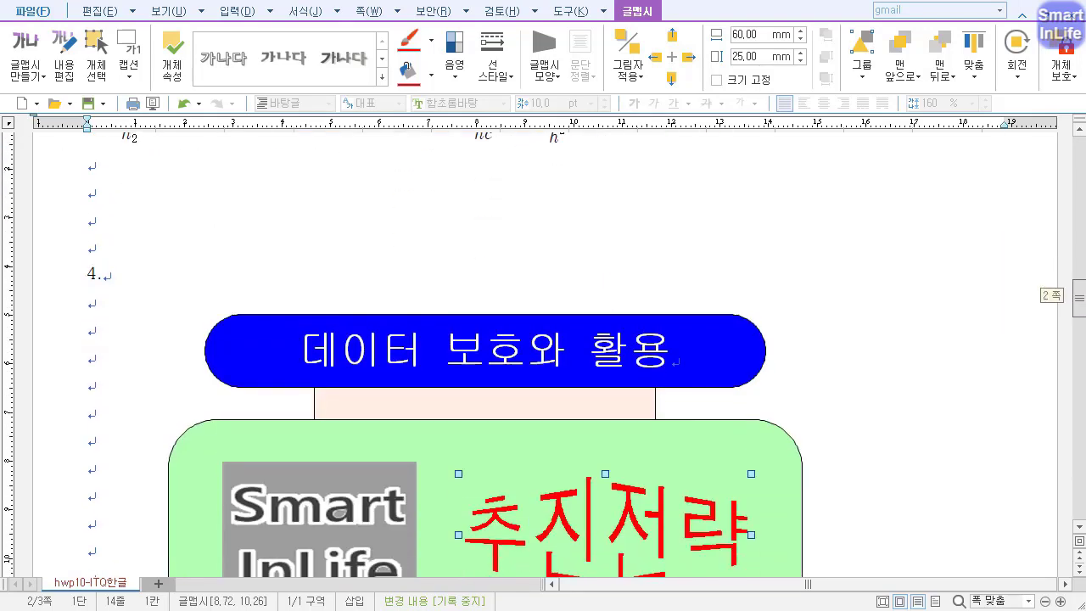
scroll(1070, 335, "down", 3)
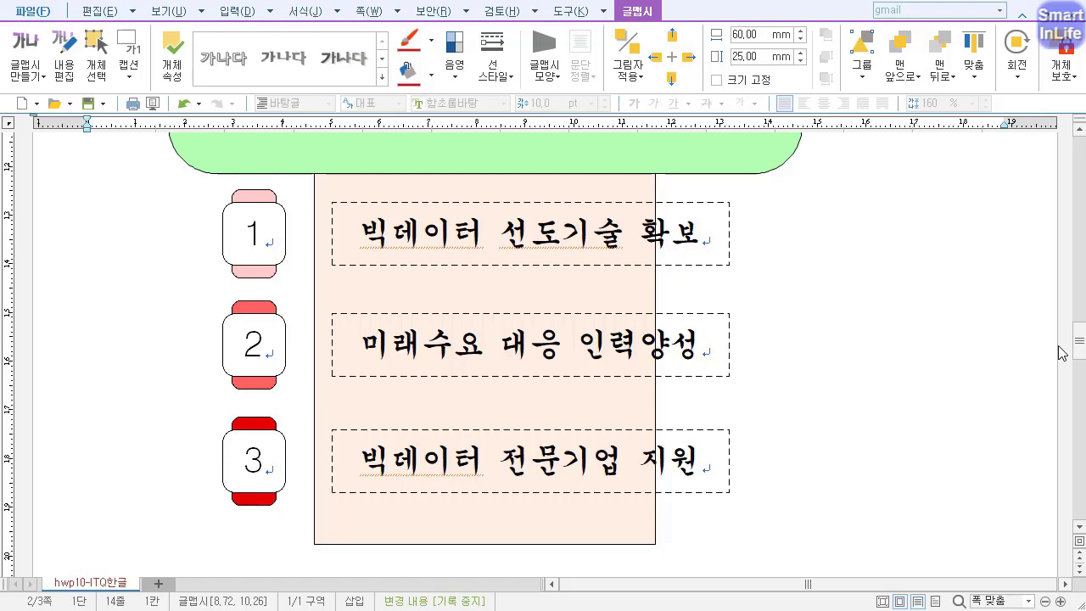
scroll(1060, 352, "up", 4)
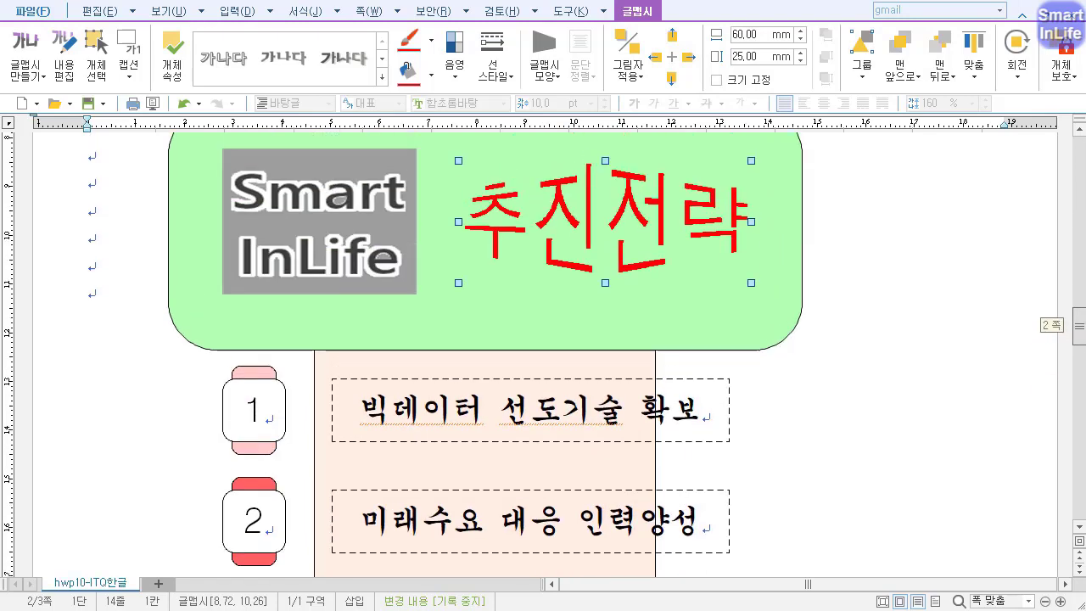
mouse_move(1084, 328)
left_mouse_down()
mouse_move(1083, 316)
mouse_move(1082, 341)
mouse_move(1083, 331)
left_mouse_up()
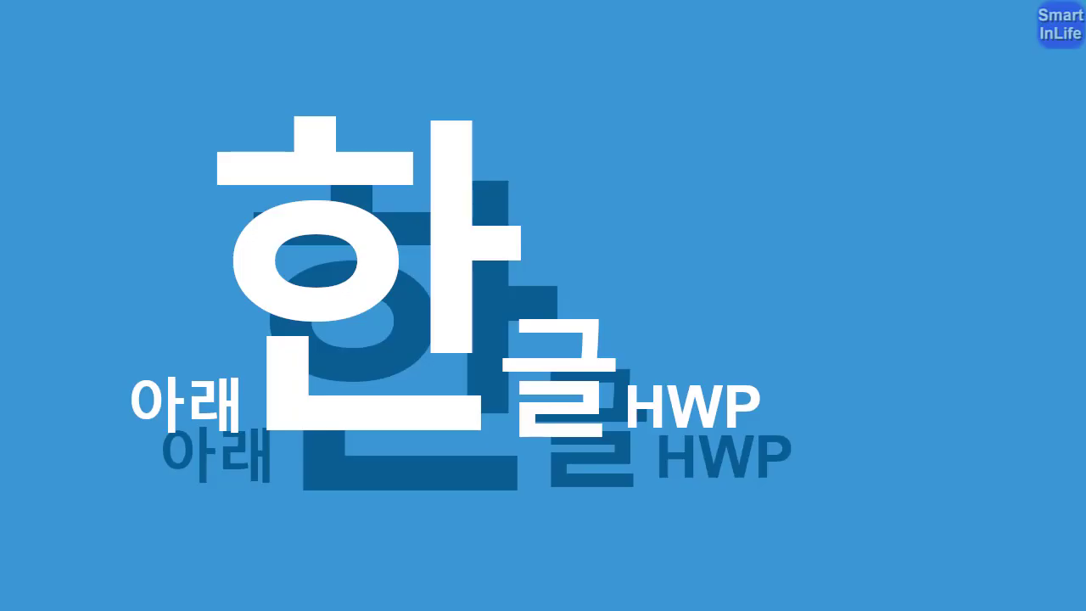